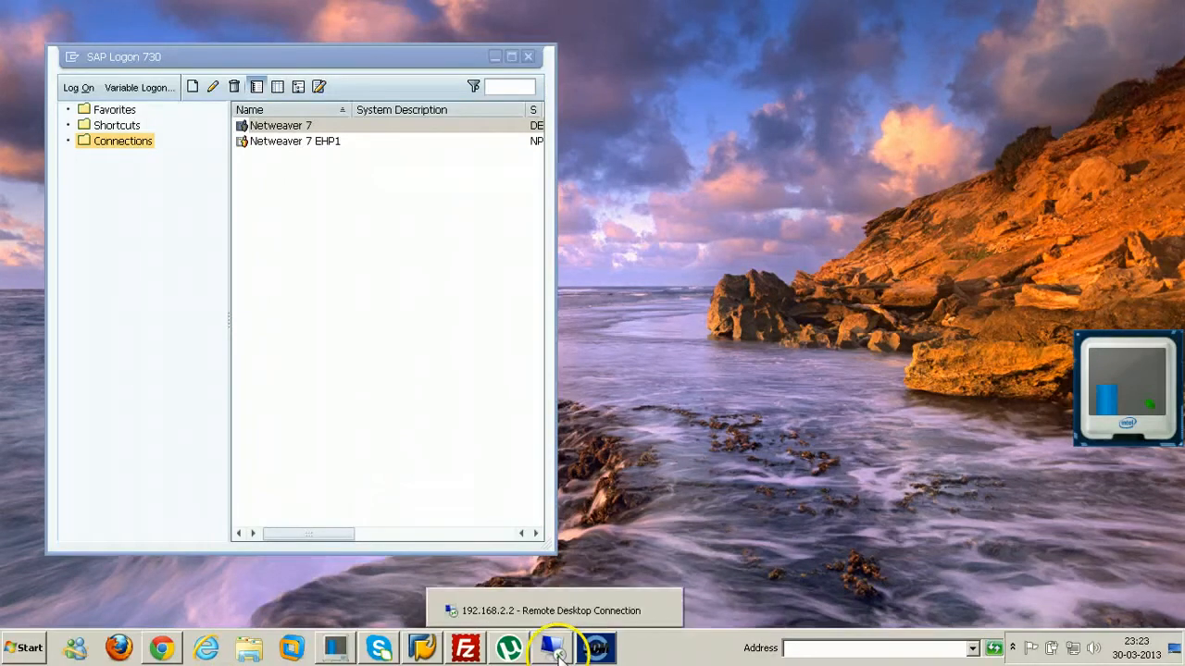
Step: Switch to the 192.168.2.2 remote desktop, check the host computer's basic system information, and minimise that window
{"action": "left_click", "coordinate": [559, 655]}
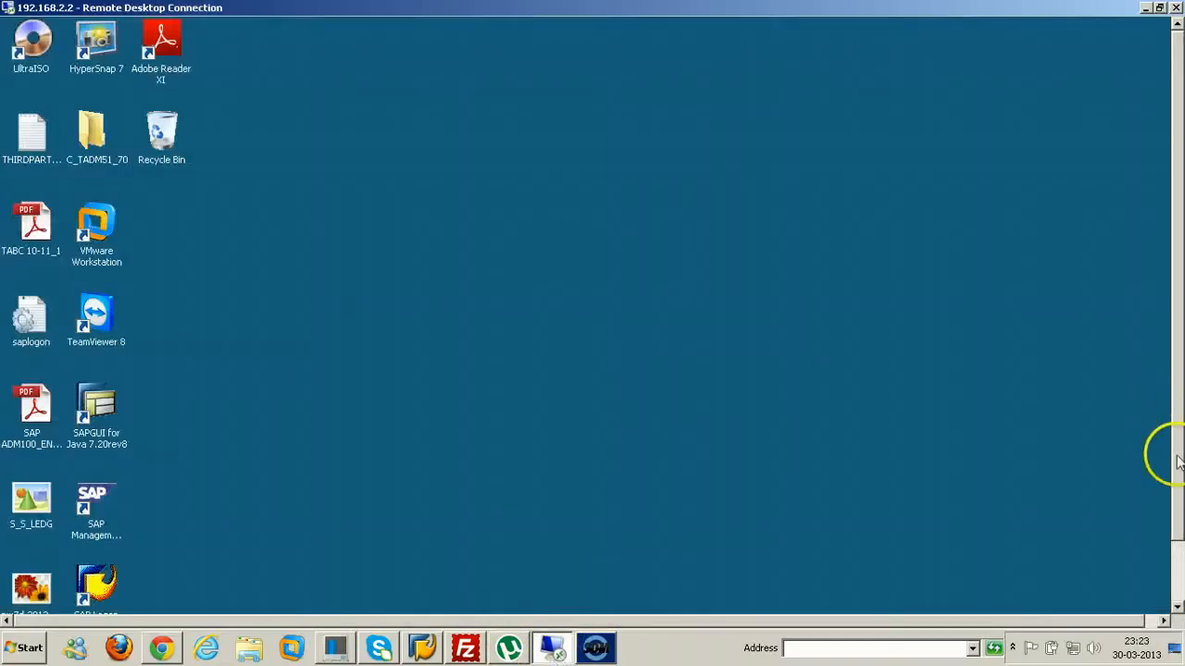
{"action": "left_click_drag", "start_coordinate": [1177, 456], "coordinate": [1181, 563]}
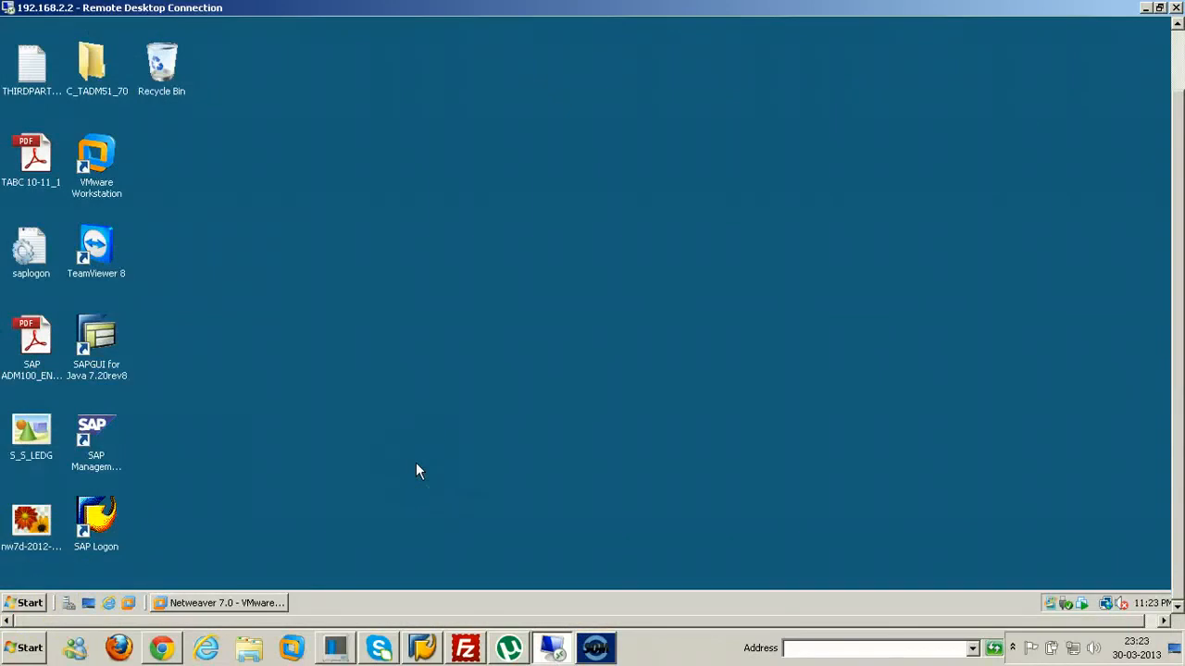
{"action": "left_click", "coordinate": [28, 603]}
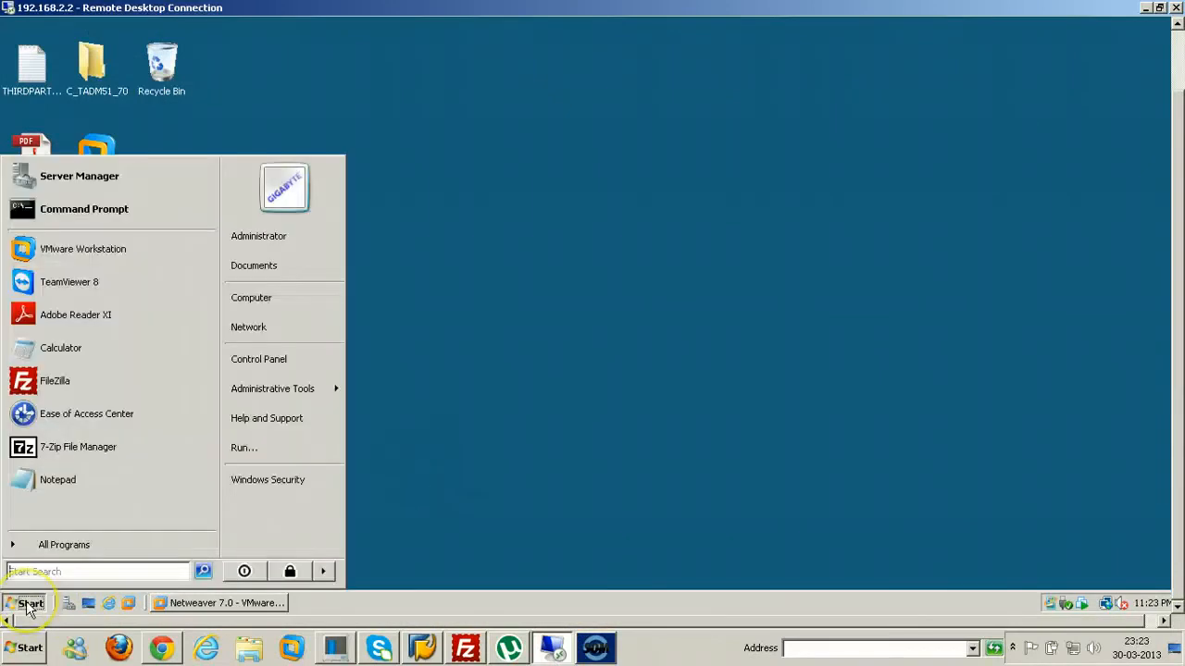
{"action": "right_click", "coordinate": [282, 298]}
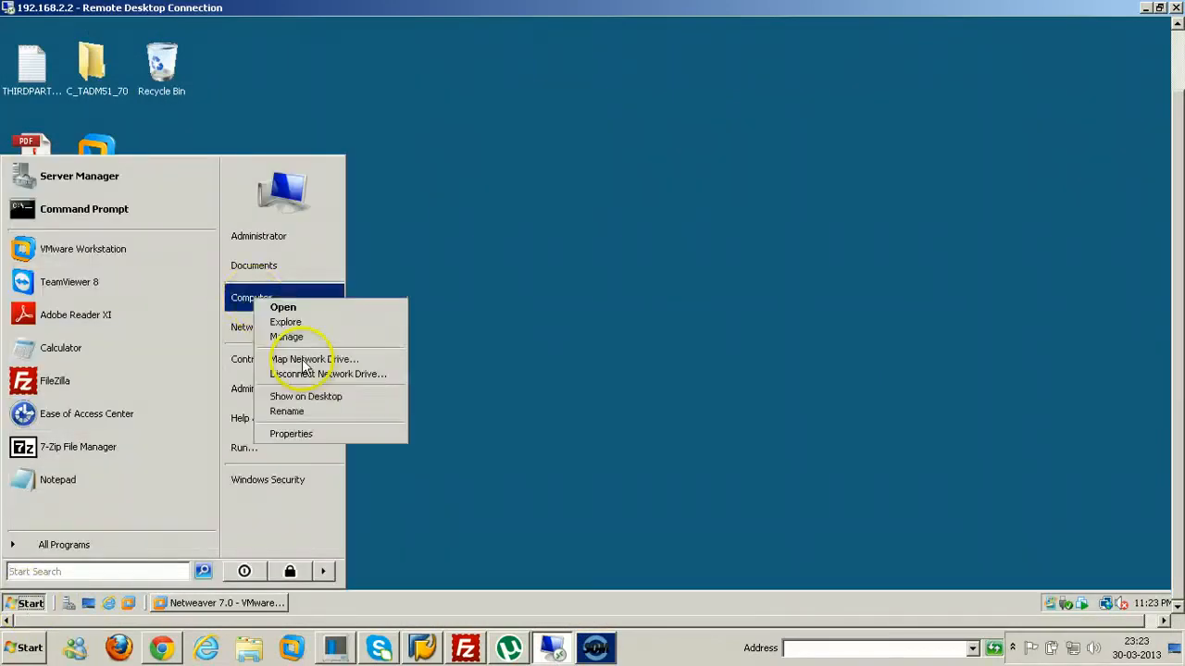
{"action": "left_click", "coordinate": [332, 437]}
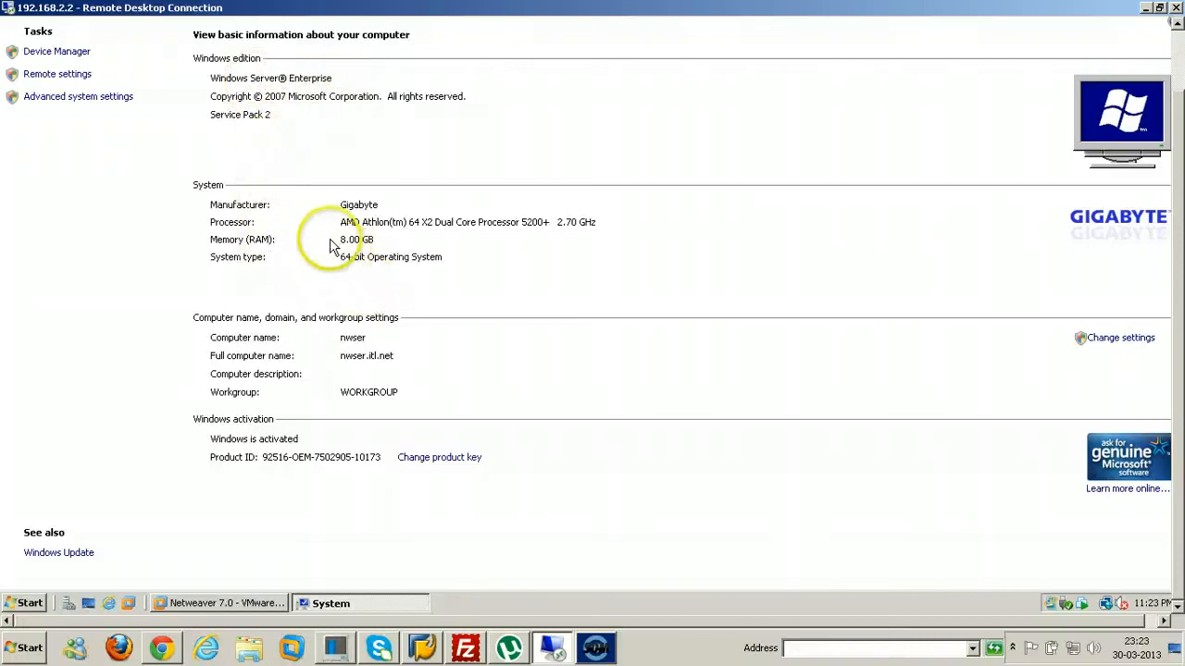
{"action": "left_click_drag", "start_coordinate": [1179, 131], "coordinate": [1177, 44]}
{"action": "left_click", "coordinate": [1144, 26]}
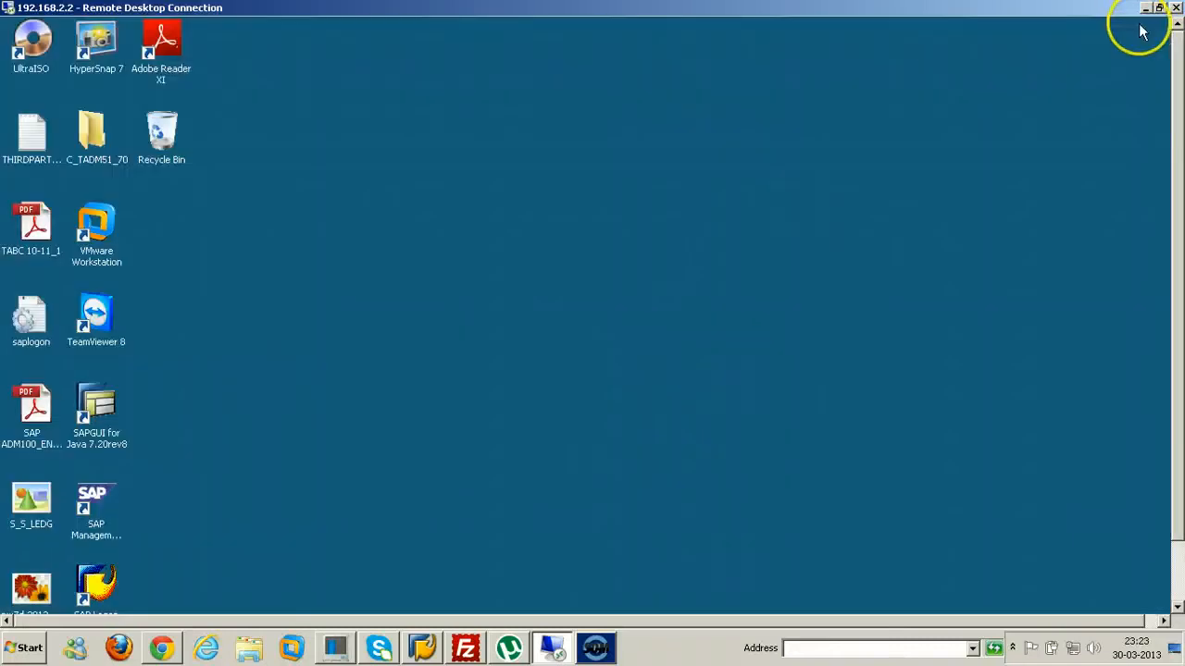
Step: Bring up VMware Workstation on the remote host and view the Netweaver 7.0 and Netweaver 7.0 ehp1 virtual machines
{"action": "left_click_drag", "start_coordinate": [1179, 417], "coordinate": [1157, 563]}
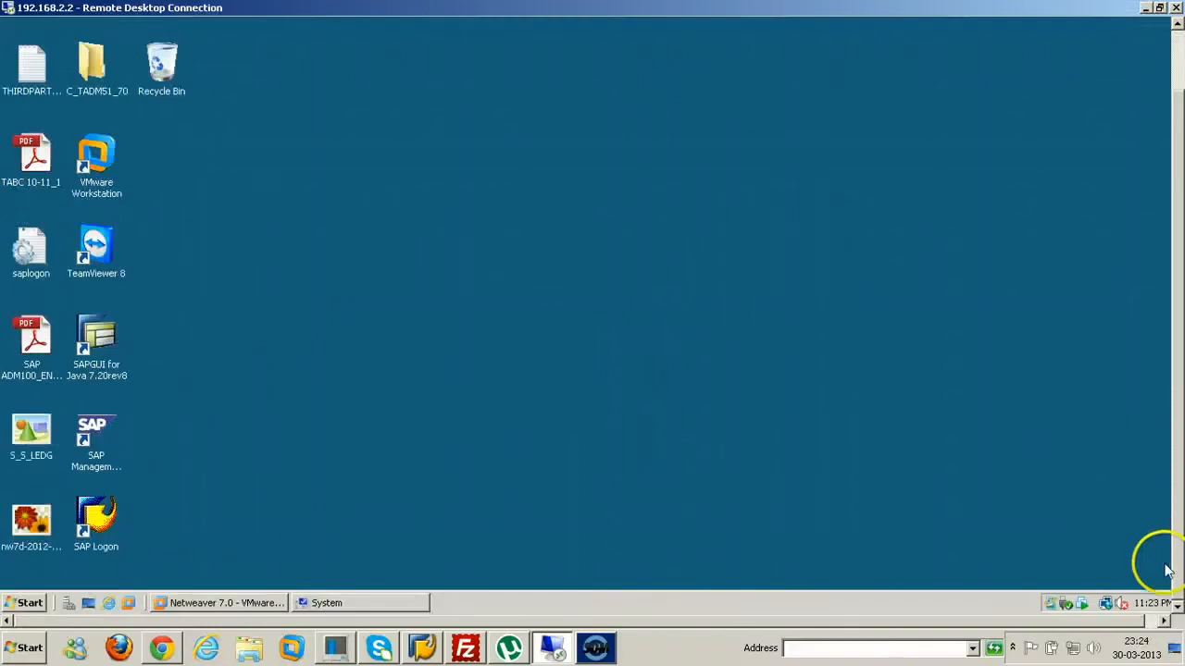
{"action": "left_click", "coordinate": [227, 605]}
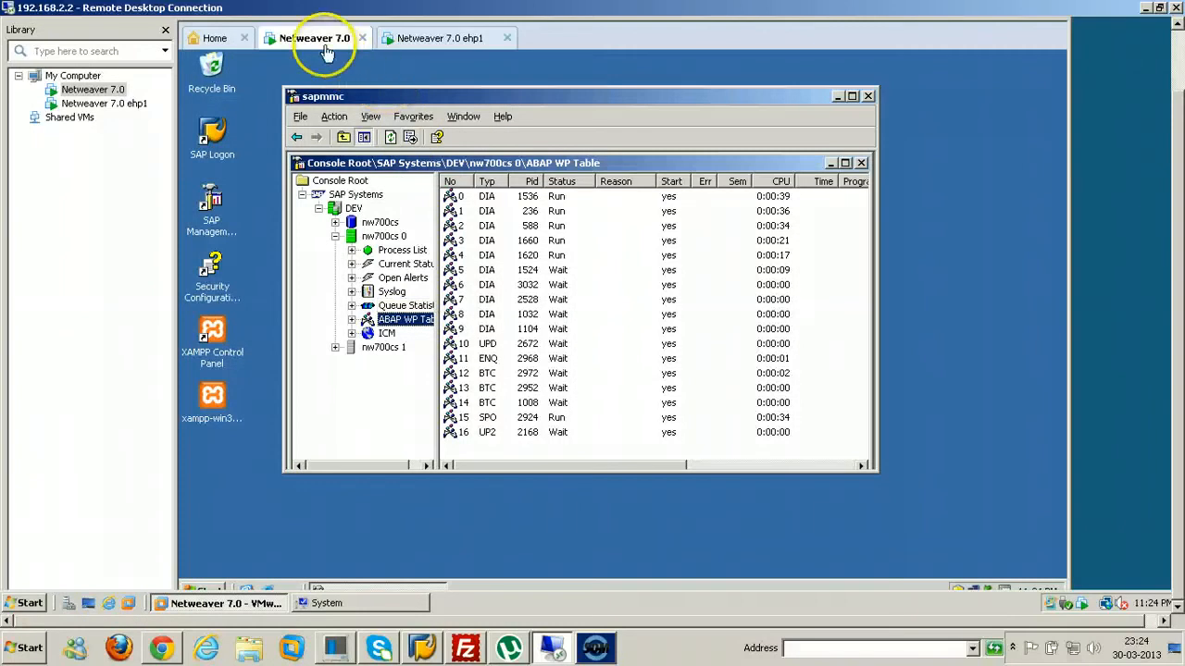
{"action": "left_click", "coordinate": [438, 39]}
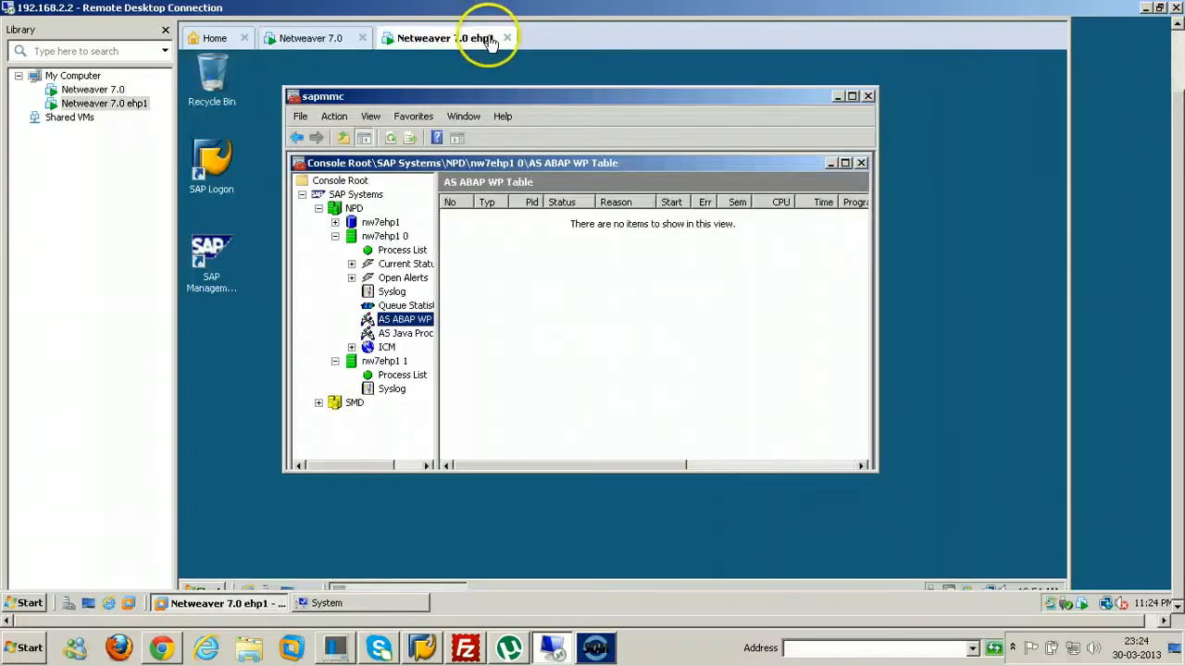
{"action": "left_click", "coordinate": [324, 41]}
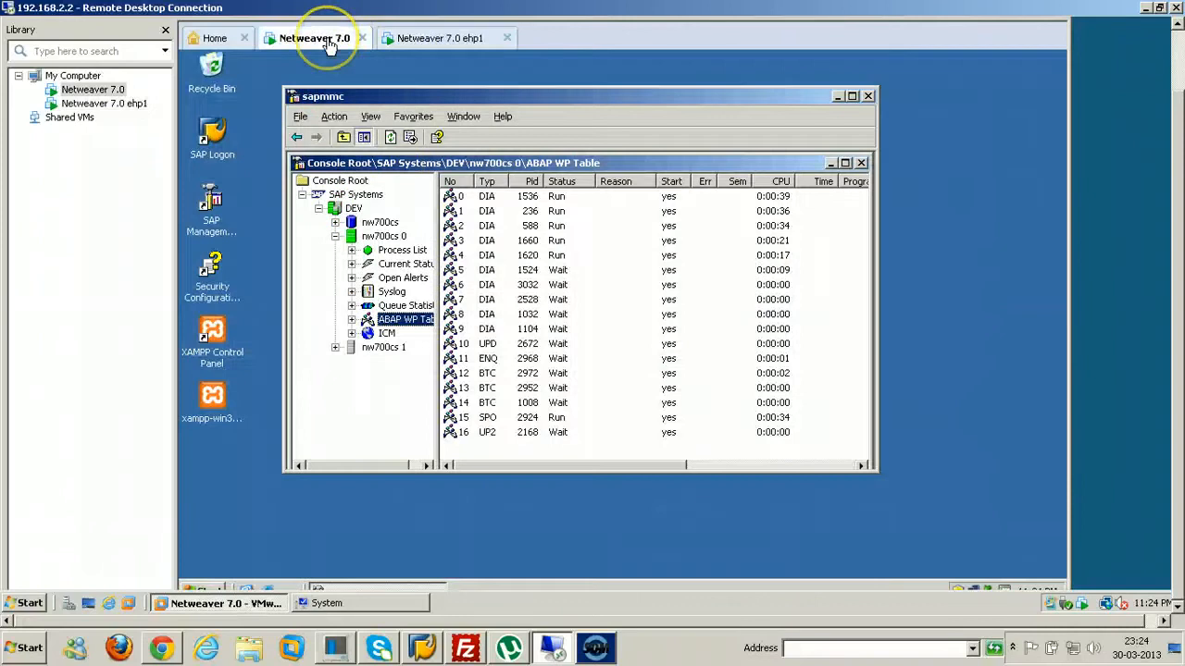
Step: View the system properties of the Netweaver 7.0 virtual machine to check its operating system and memory
{"action": "left_click", "coordinate": [211, 591]}
{"action": "right_click", "coordinate": [429, 213]}
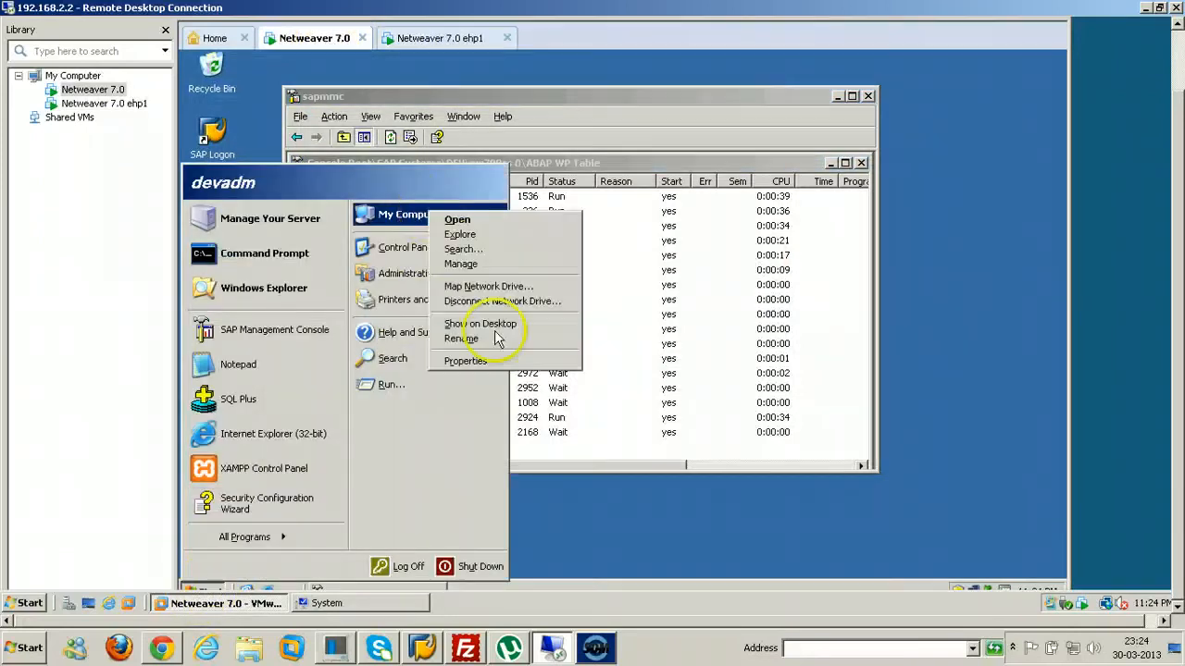
{"action": "left_click", "coordinate": [493, 362]}
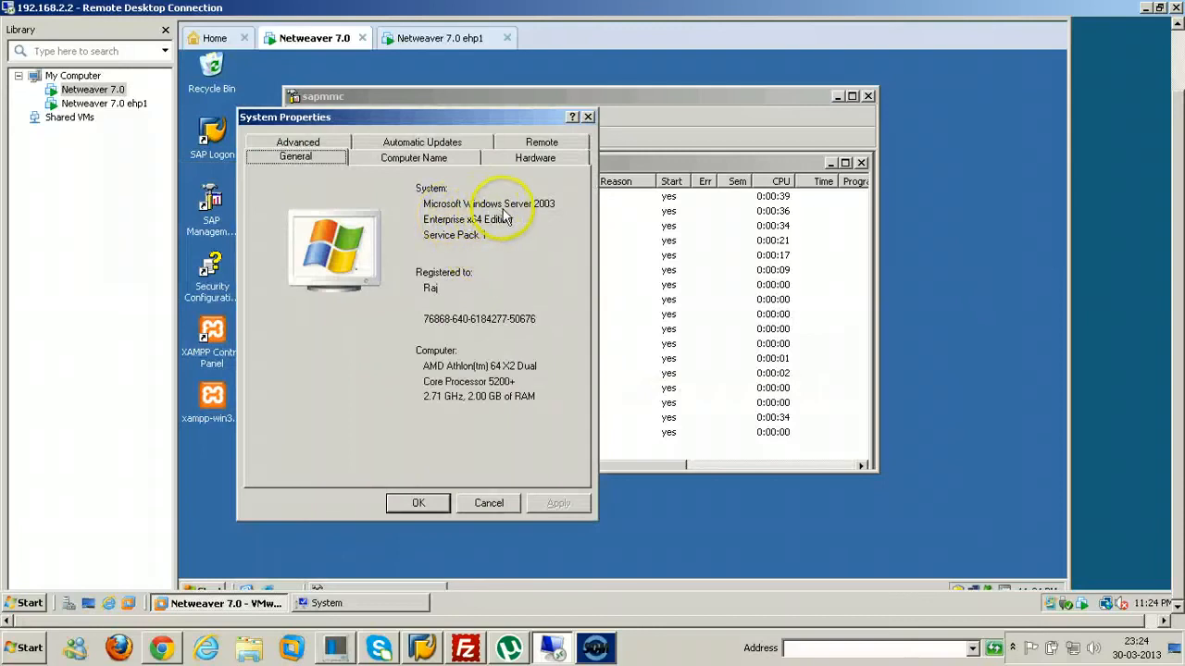
Step: View the computer's system properties in the Netweaver 7.0 ehp1 virtual machine to check its Windows edition and memory
{"action": "left_click", "coordinate": [466, 44]}
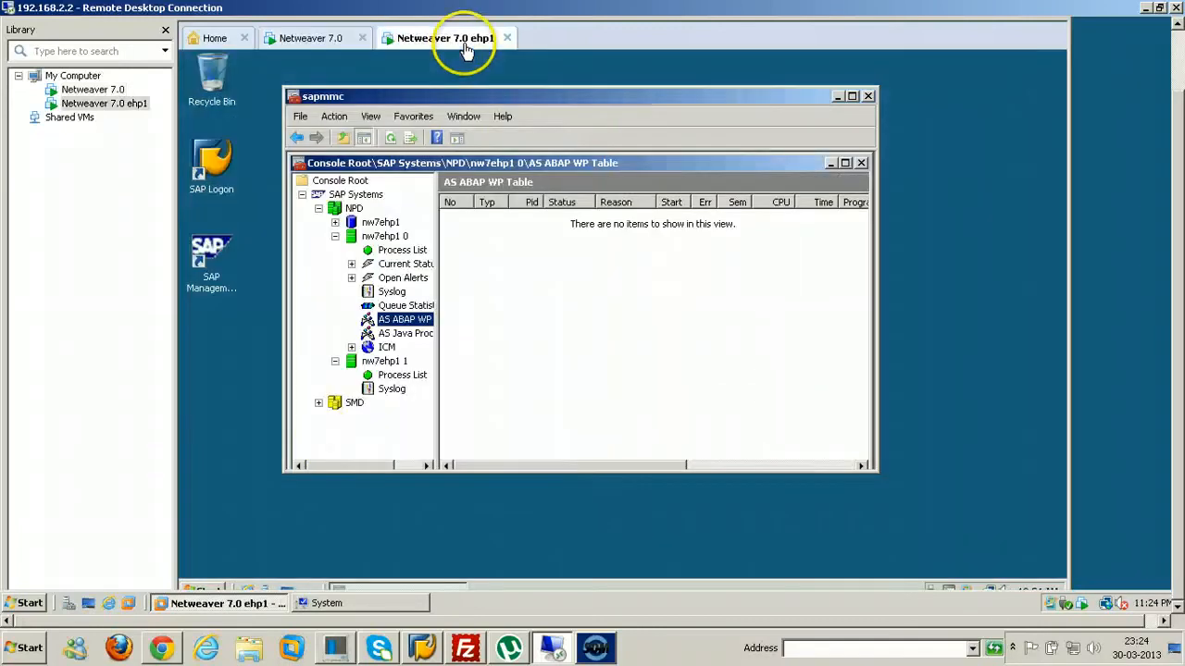
{"action": "left_click", "coordinate": [196, 589]}
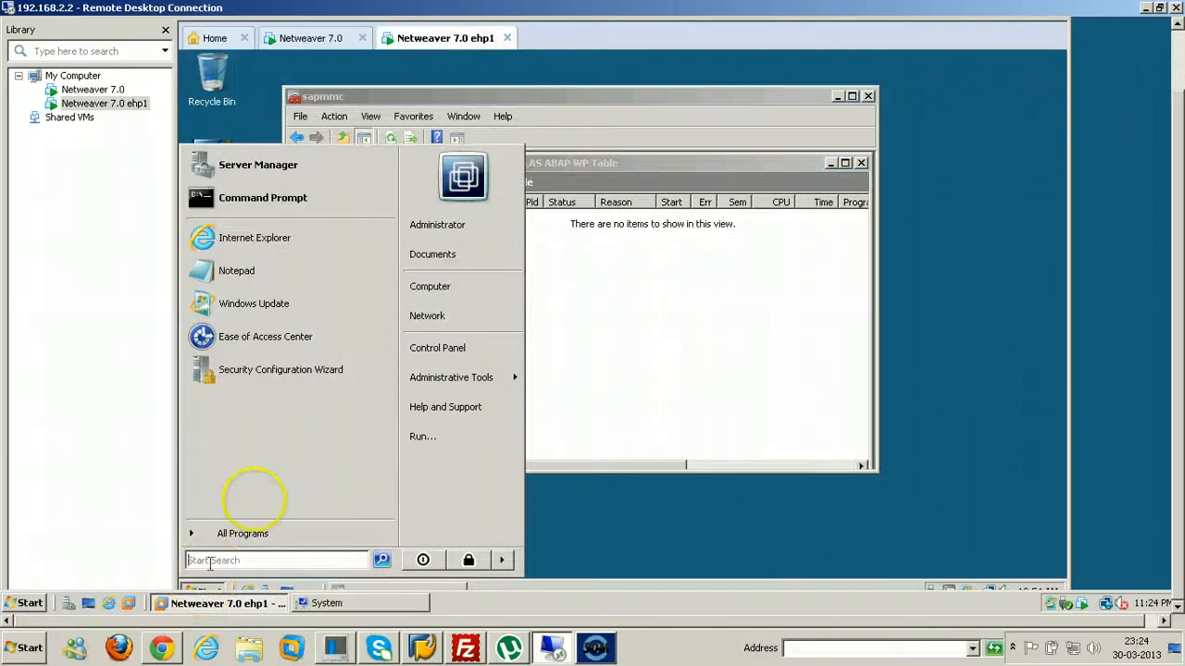
{"action": "right_click", "coordinate": [456, 289]}
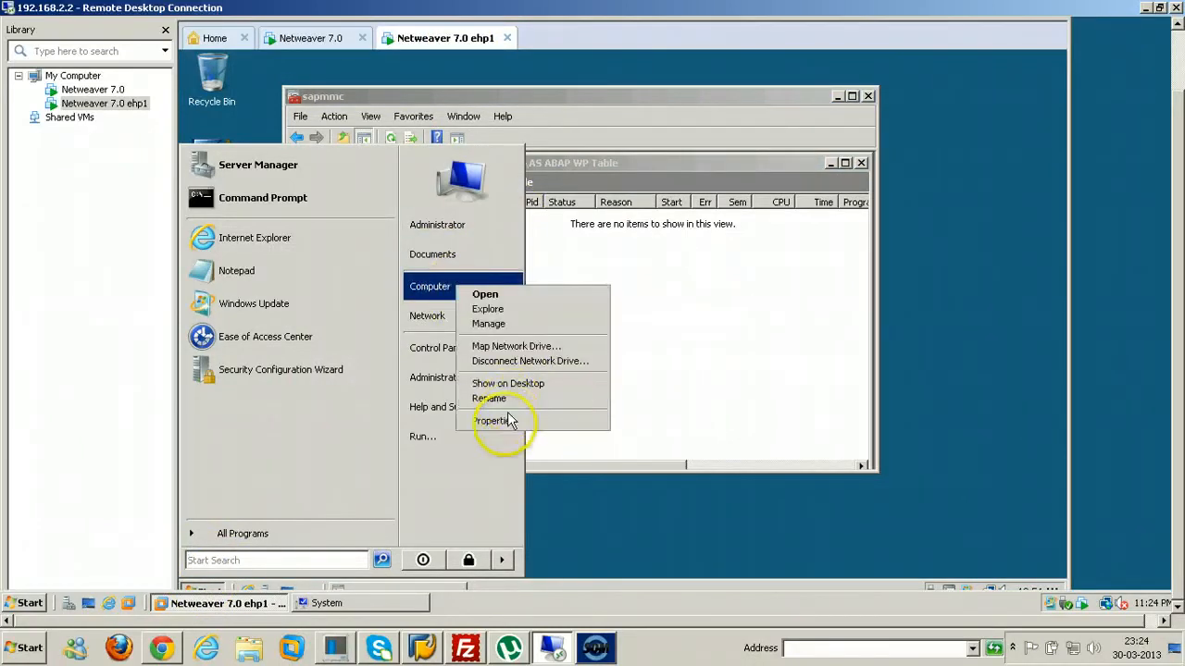
{"action": "left_click", "coordinate": [504, 425]}
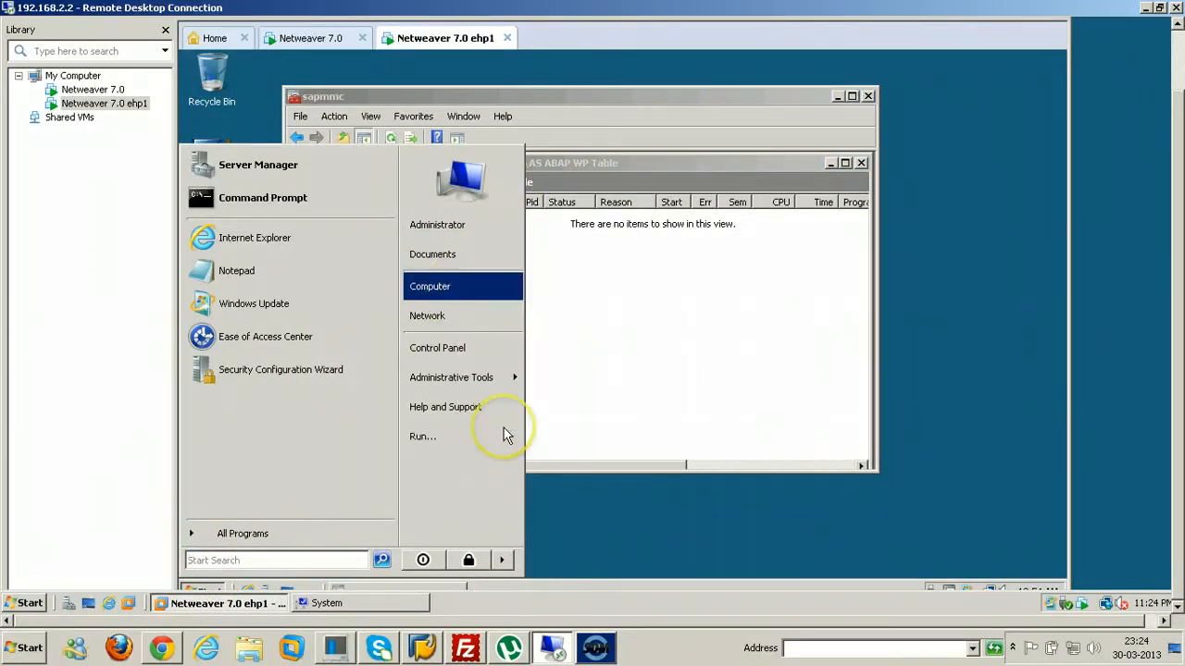
{"action": "right_click", "coordinate": [468, 289]}
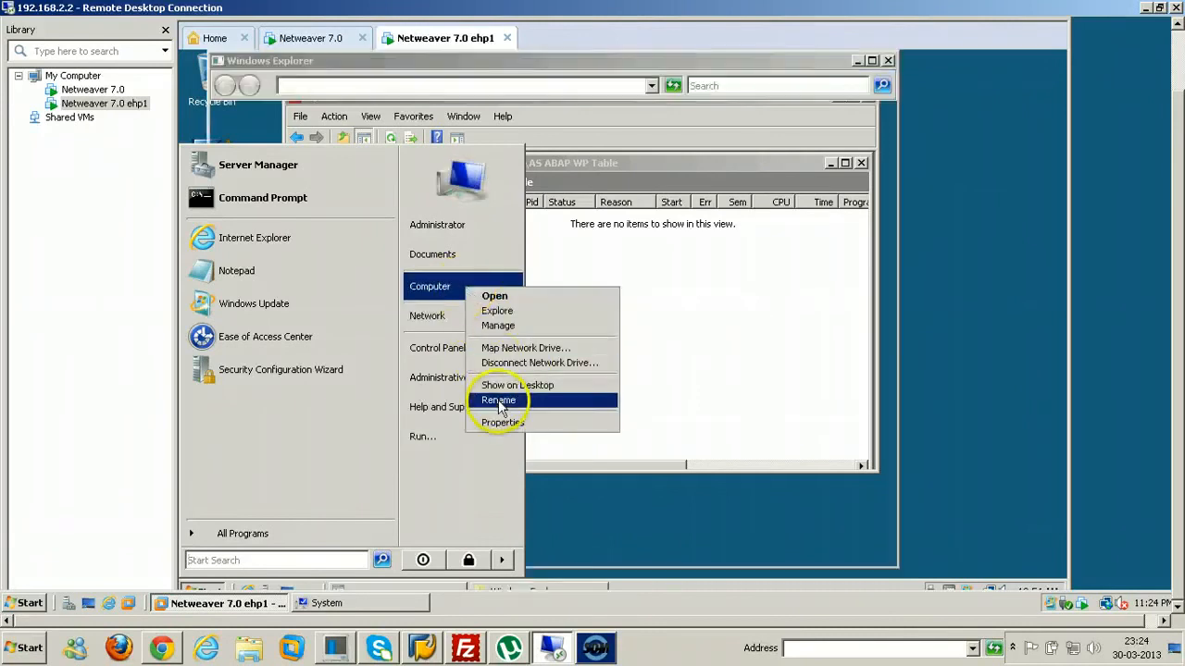
{"action": "left_click", "coordinate": [810, 73]}
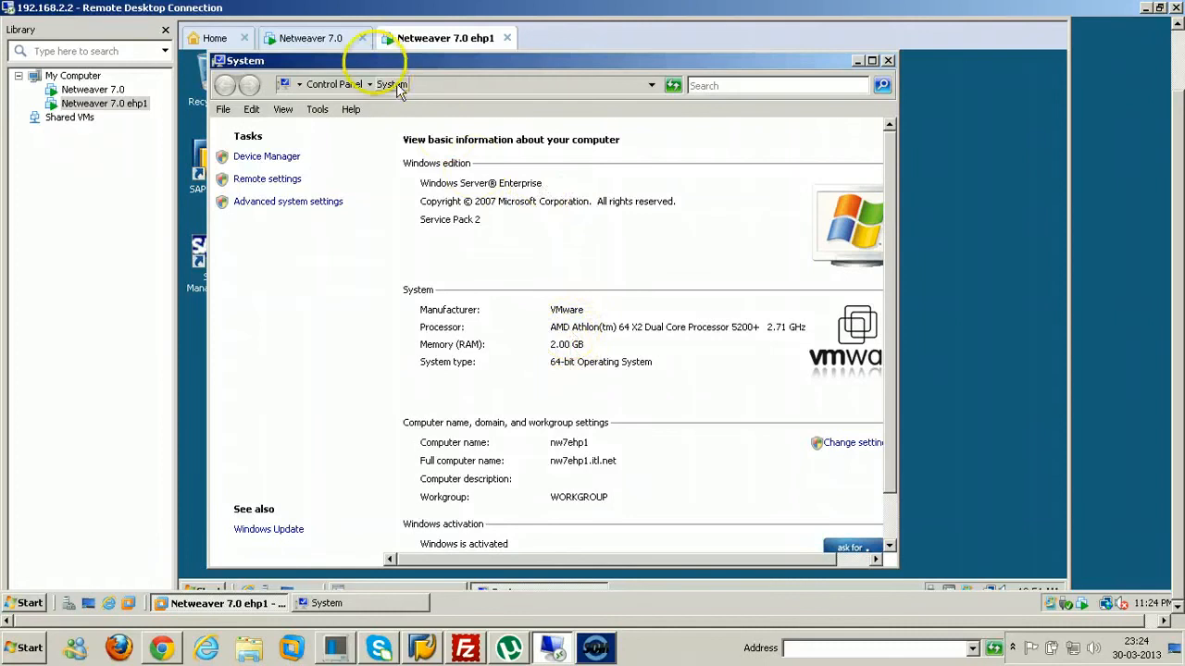
Step: Return to the Netweaver 7.0 virtual machine and close its System Properties dialog
{"action": "left_click", "coordinate": [339, 41]}
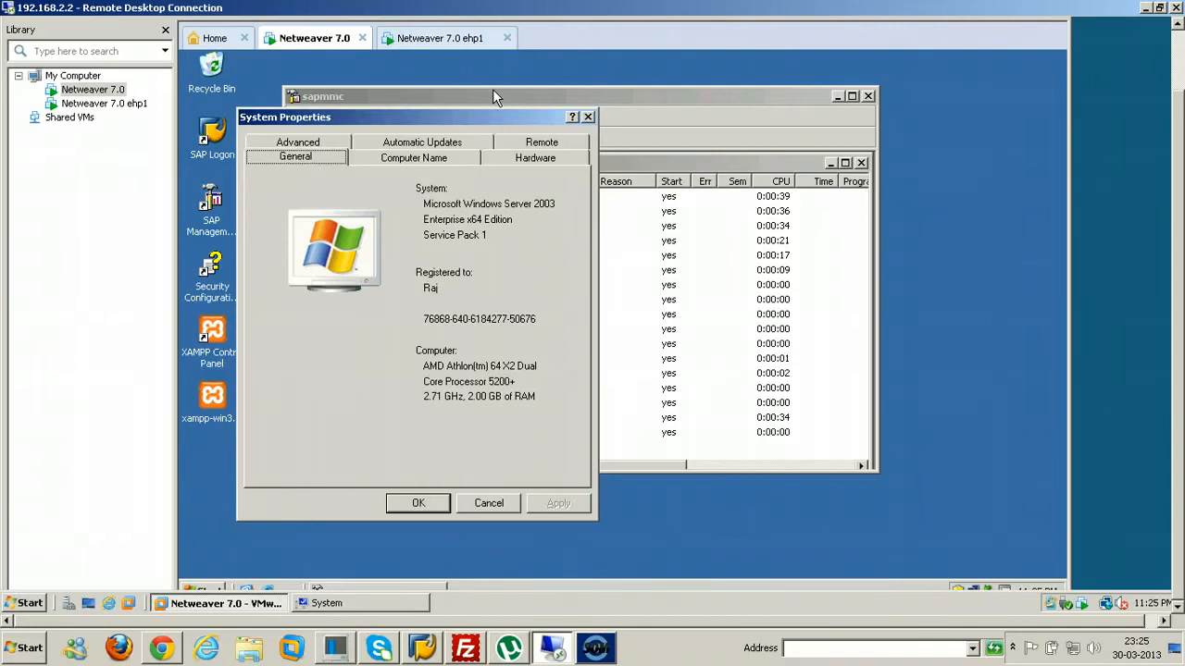
{"action": "left_click", "coordinate": [587, 117]}
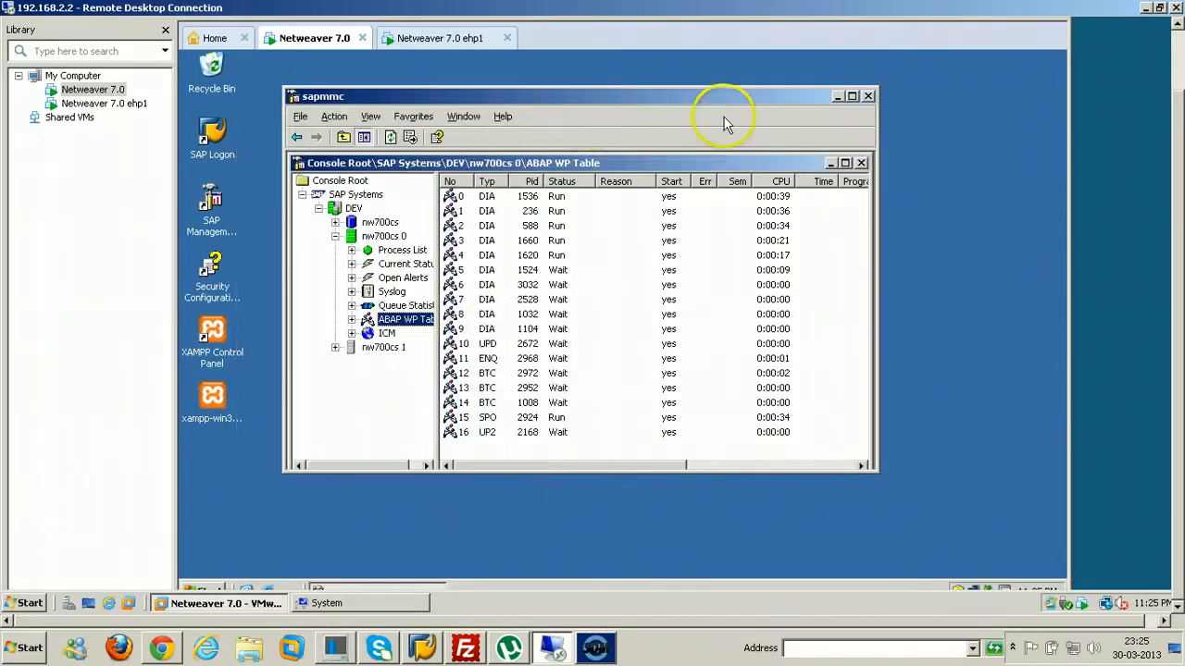
{"action": "left_click", "coordinate": [26, 648]}
{"action": "left_click", "coordinate": [22, 651]}
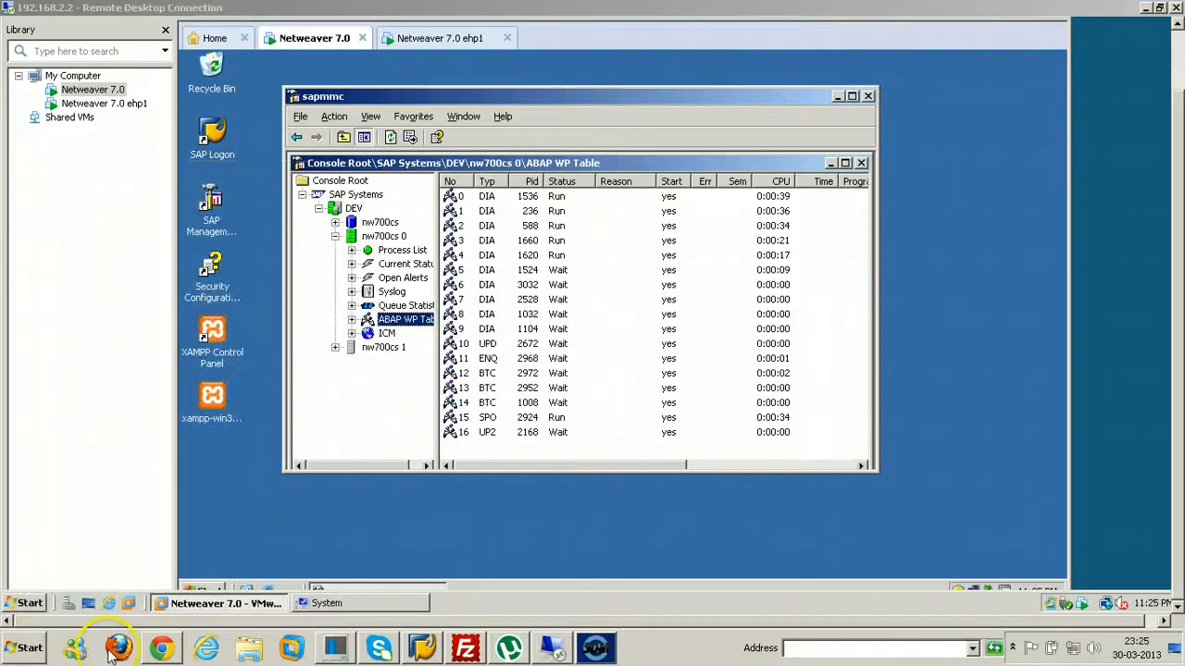
Step: Switch to SAP Logon and examine the connection parameters of the Netweaver 7 system entry
{"action": "left_click", "coordinate": [421, 648]}
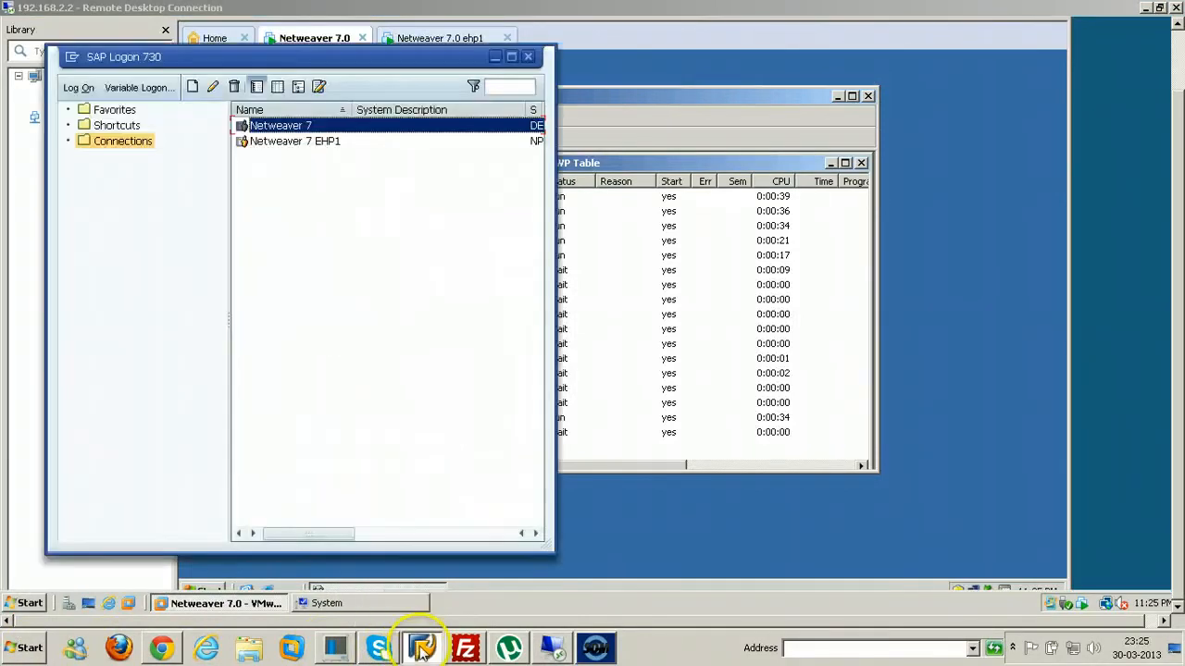
{"action": "right_click", "coordinate": [302, 132]}
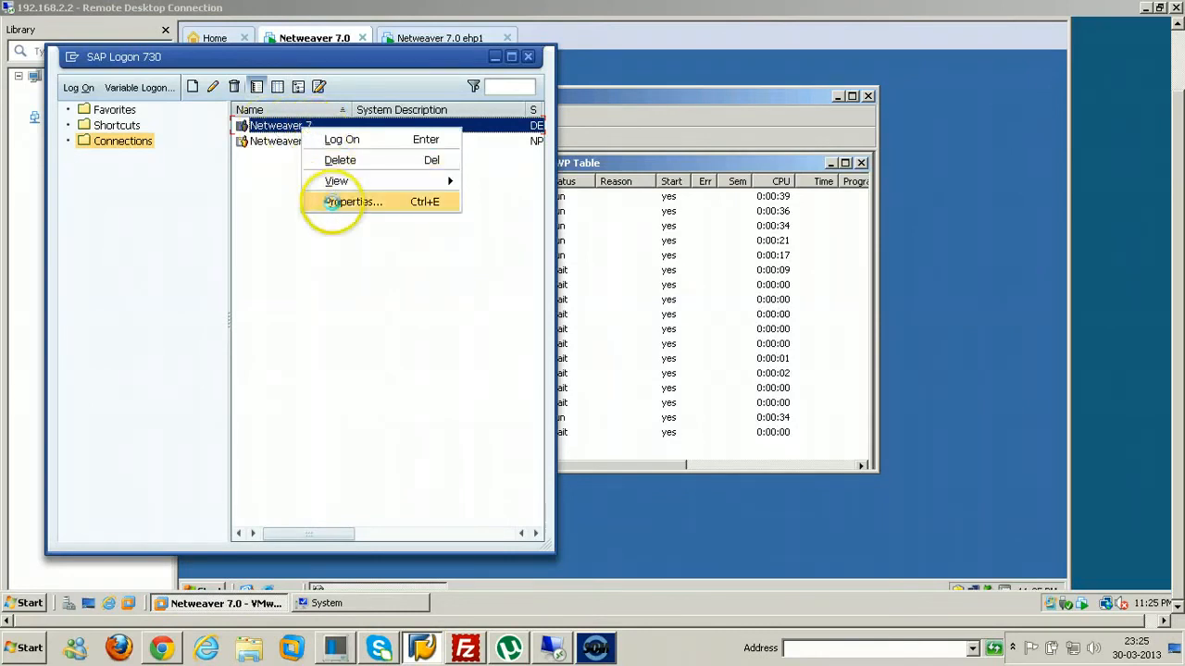
{"action": "left_click", "coordinate": [335, 202]}
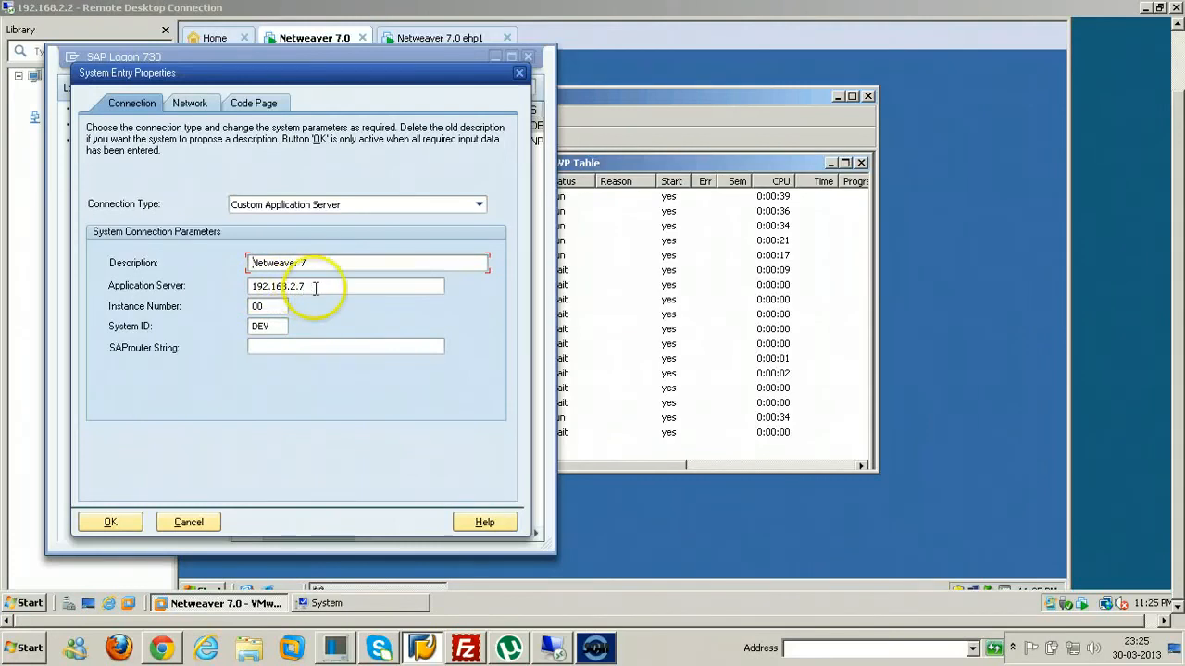
Step: Open a command prompt in the Netweaver 7.0 virtual machine and run ipconfig to check its IP address
{"action": "left_click", "coordinate": [736, 536]}
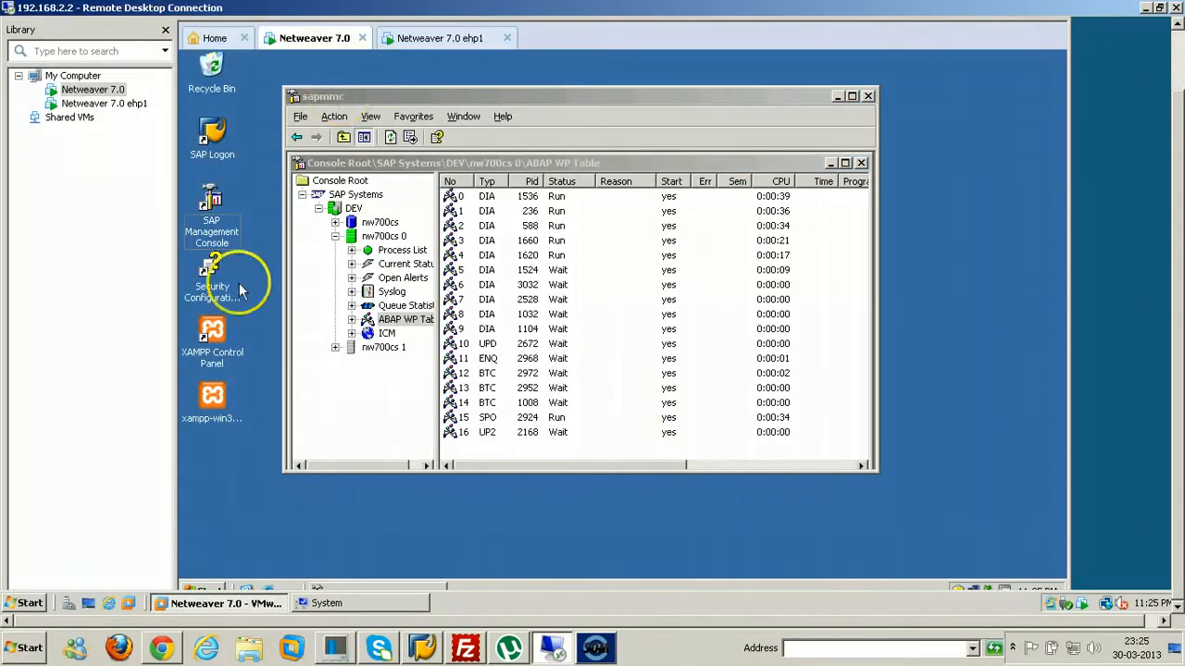
{"action": "left_click", "coordinate": [202, 592]}
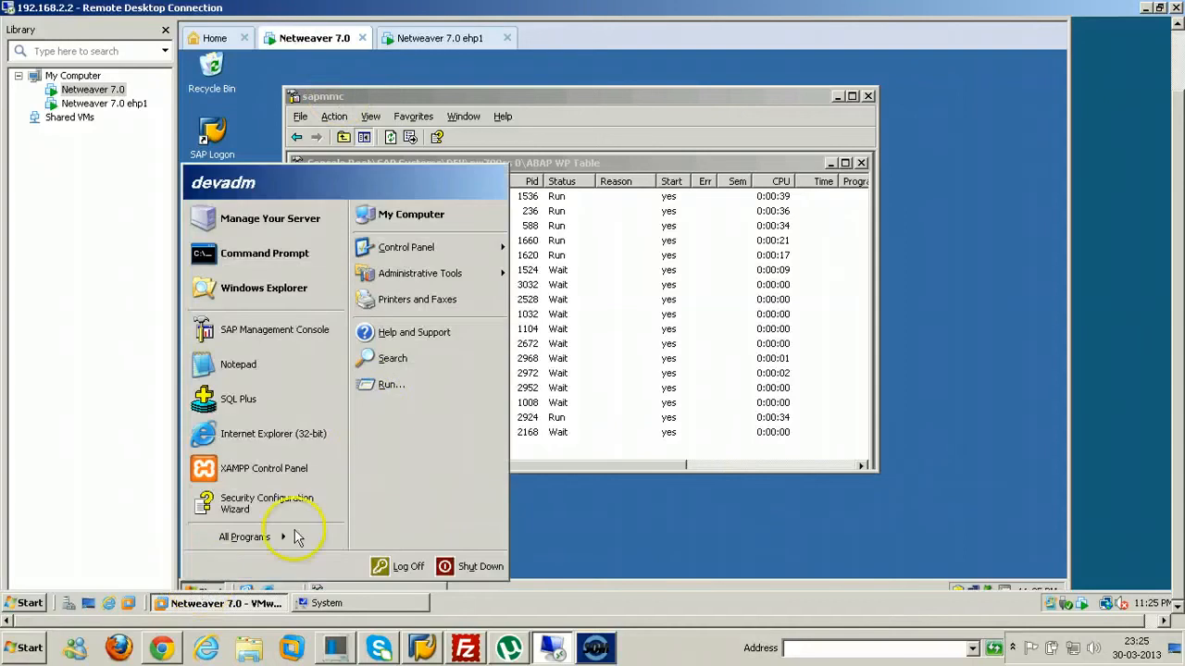
{"action": "left_click", "coordinate": [389, 392]}
{"action": "key", "text": "Return"}
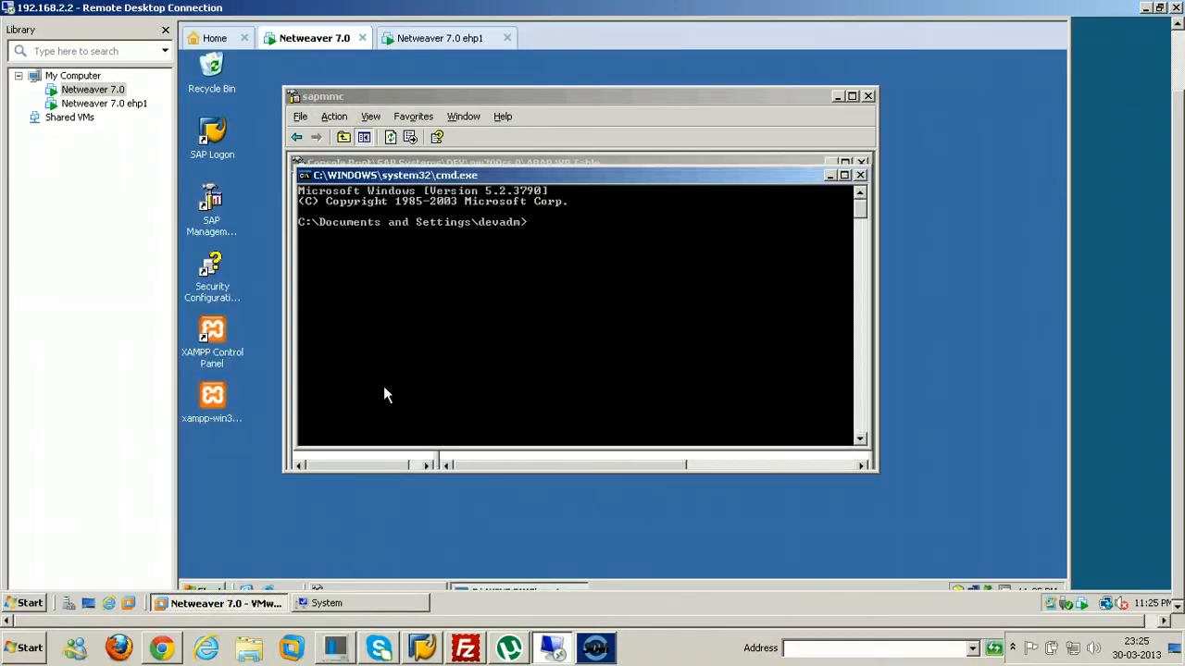
{"action": "type", "text": "ipconig"}
{"action": "key", "text": "Return"}
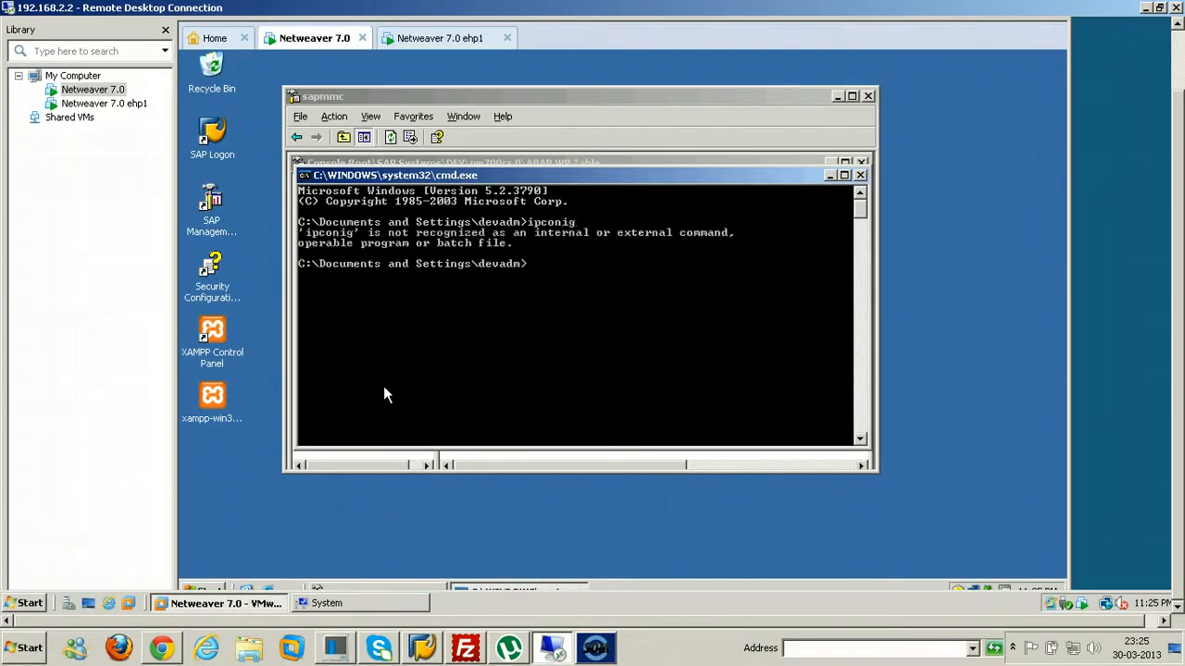
{"action": "type", "text": "ipconfig"}
{"action": "key", "text": "Return"}
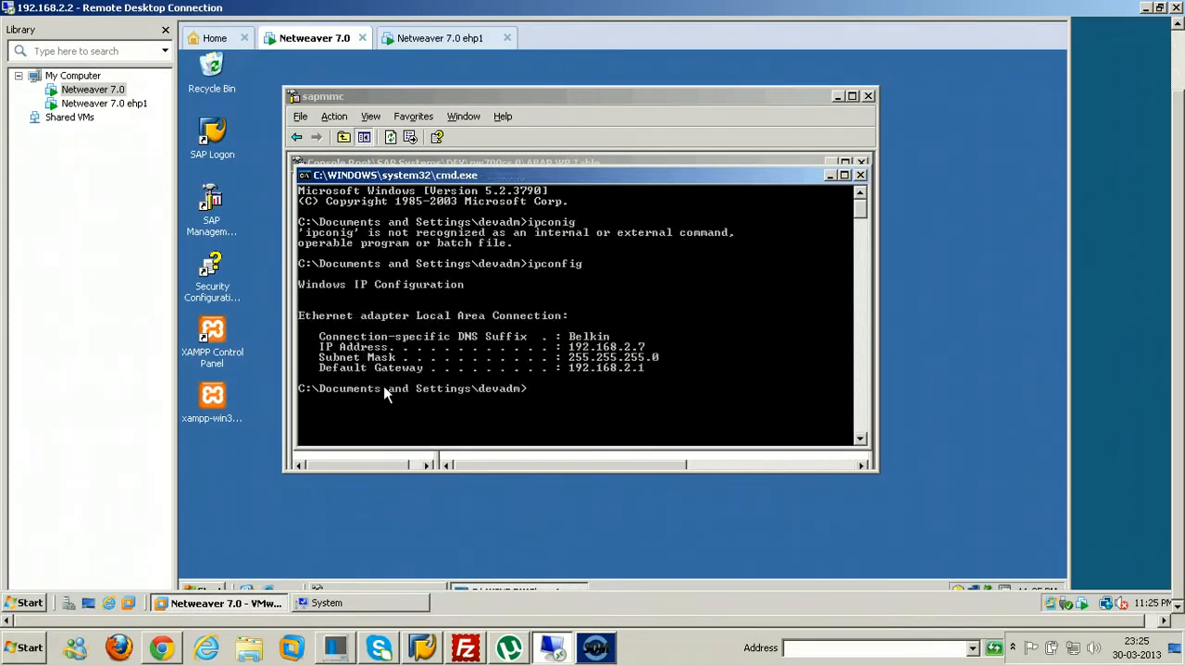
Step: Run ipconfig from a cmd window in the Netweaver 7.0 ehp1 virtual machine to check its IP address, then minimise the window
{"action": "left_click", "coordinate": [451, 41]}
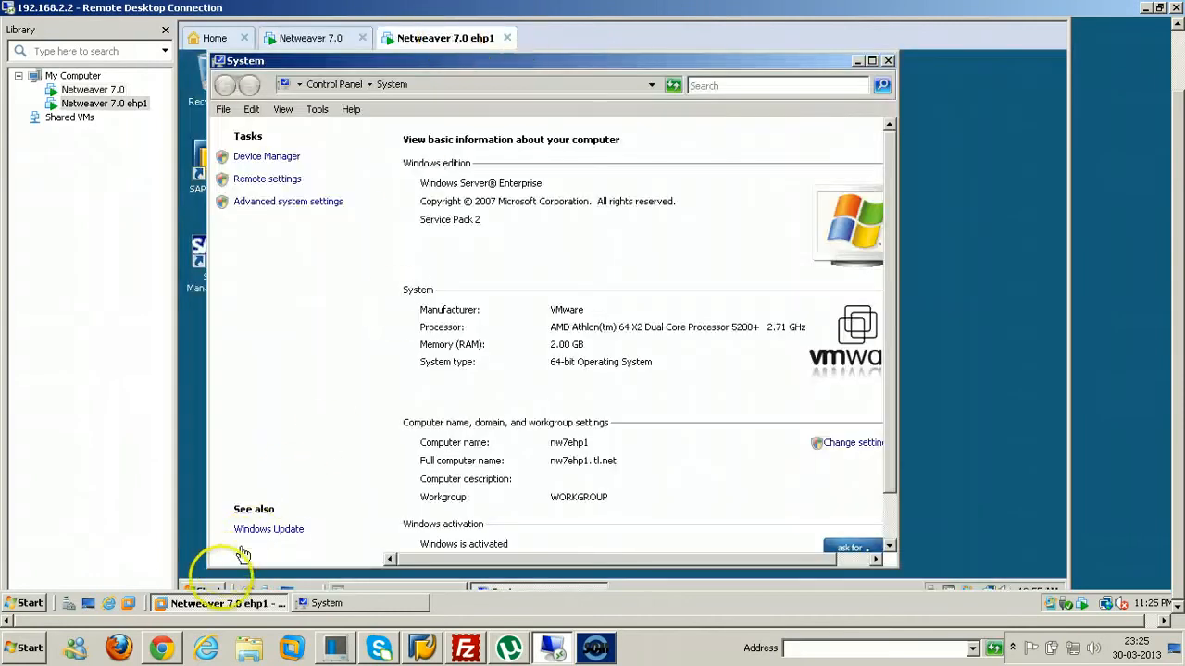
{"action": "left_click", "coordinate": [220, 593]}
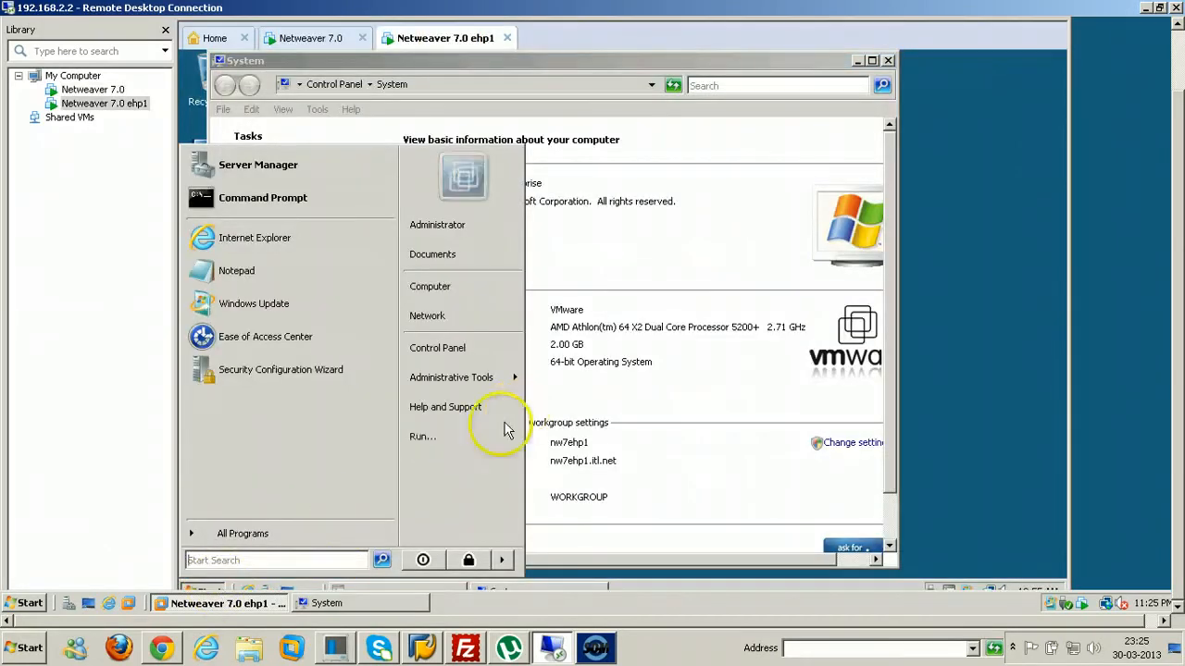
{"action": "left_click", "coordinate": [423, 436]}
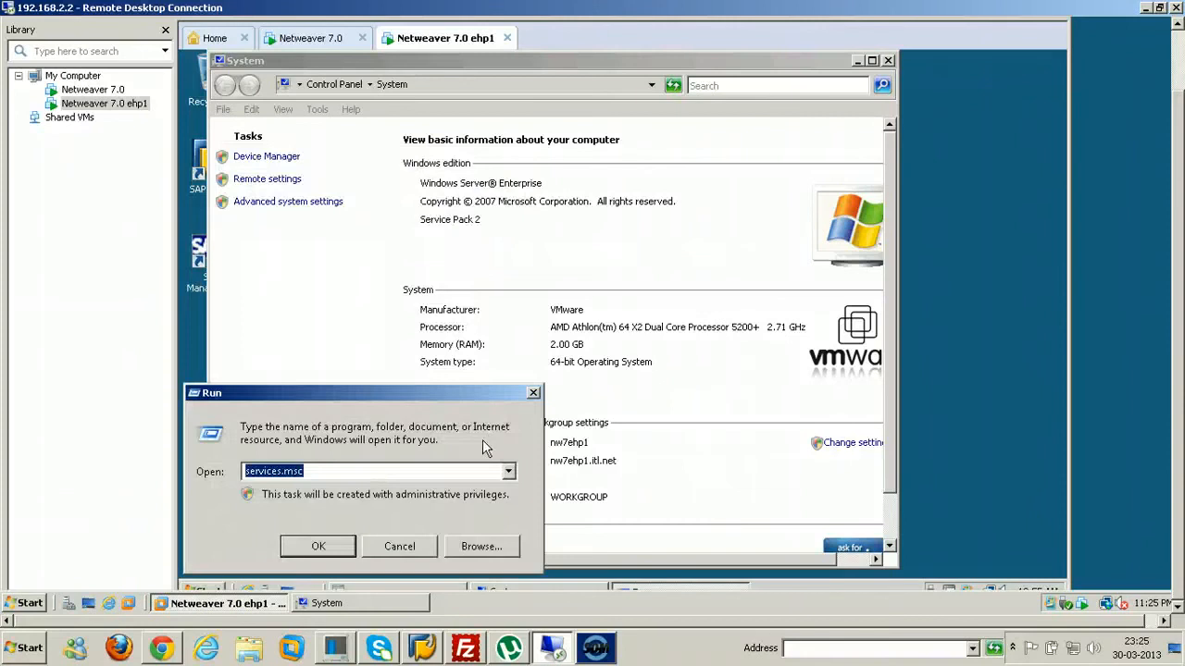
{"action": "type", "text": "cmd"}
{"action": "key", "text": "Return"}
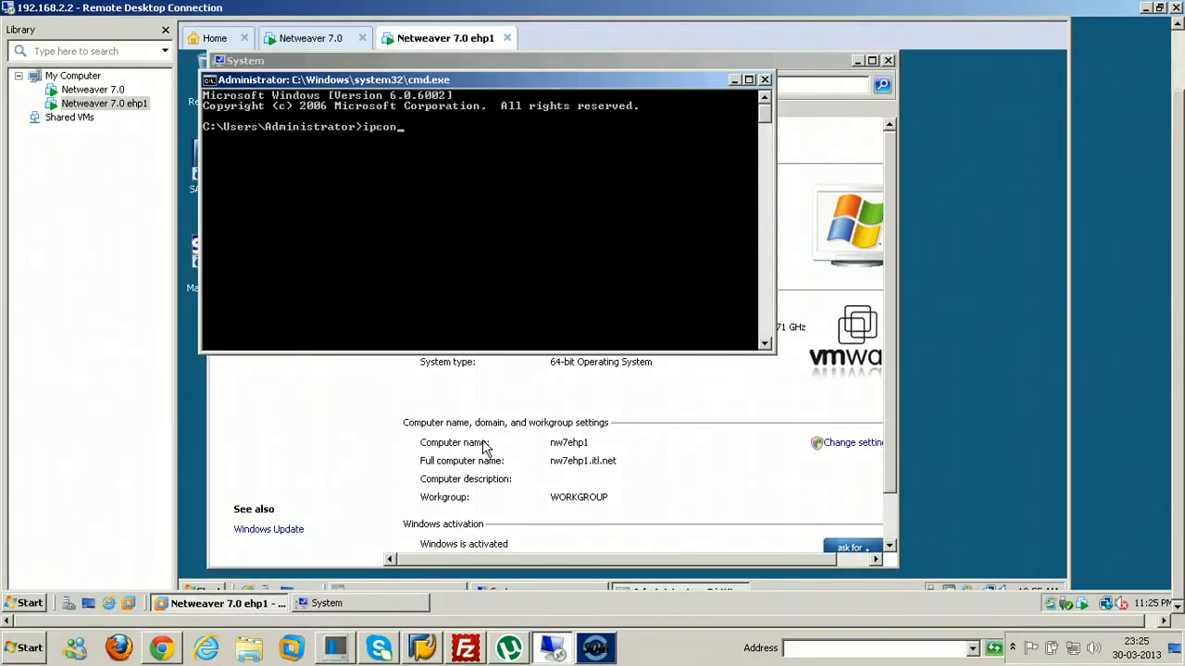
{"action": "type", "text": "ipconfig"}
{"action": "key", "text": "Return"}
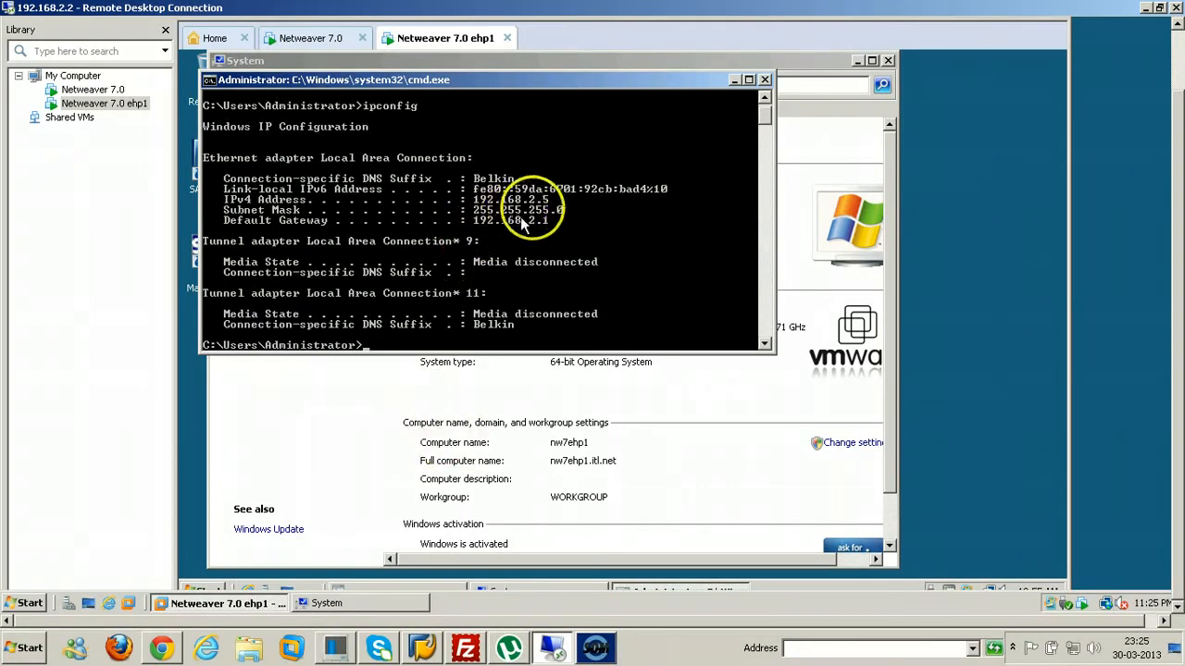
{"action": "left_click", "coordinate": [732, 81]}
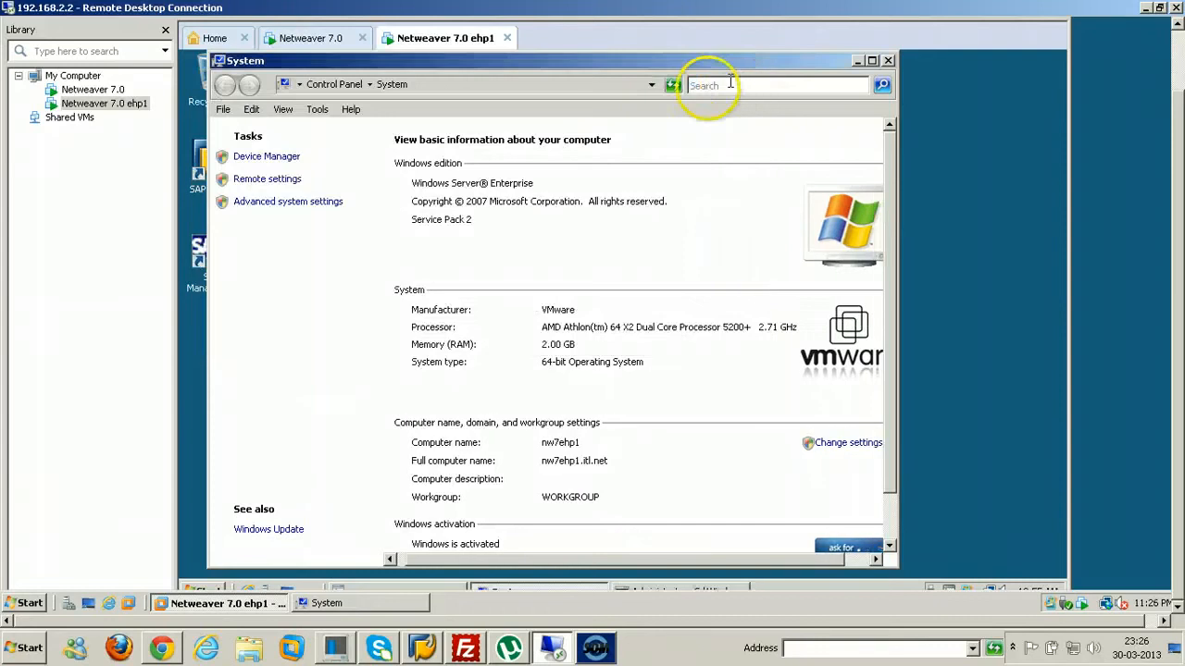
Step: Minimise the virtual machine's System window and the remote desktop session, and close the Netweaver 7 entry's properties in SAP Logon
{"action": "left_click", "coordinate": [856, 62]}
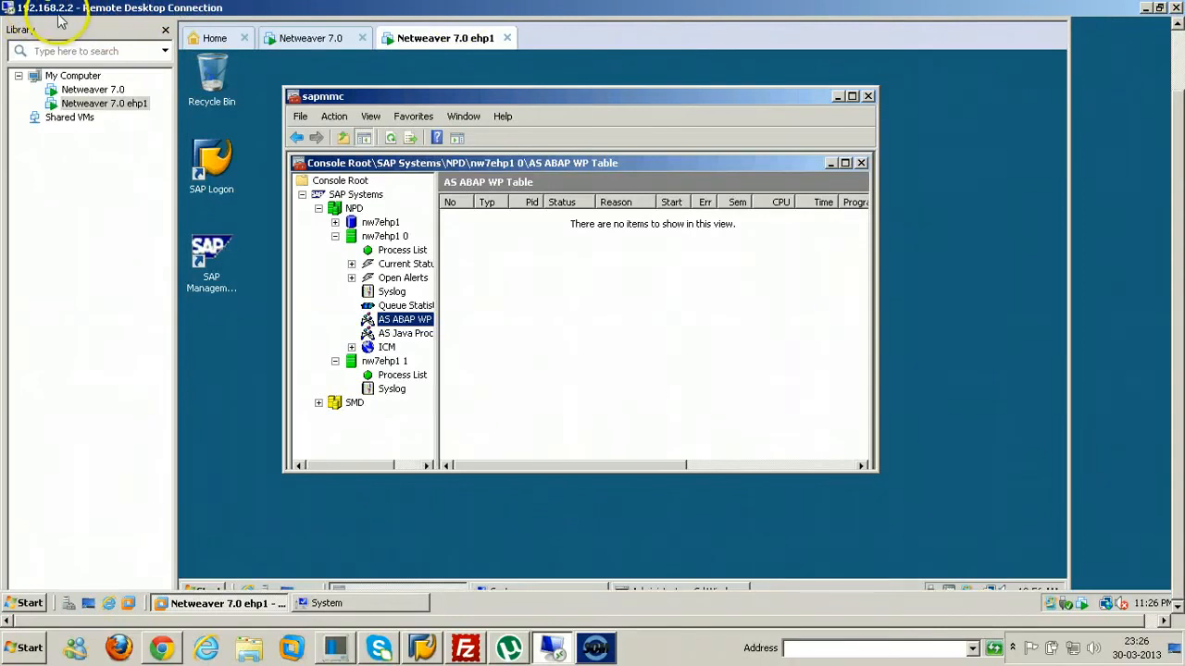
{"action": "left_click", "coordinate": [1145, 16]}
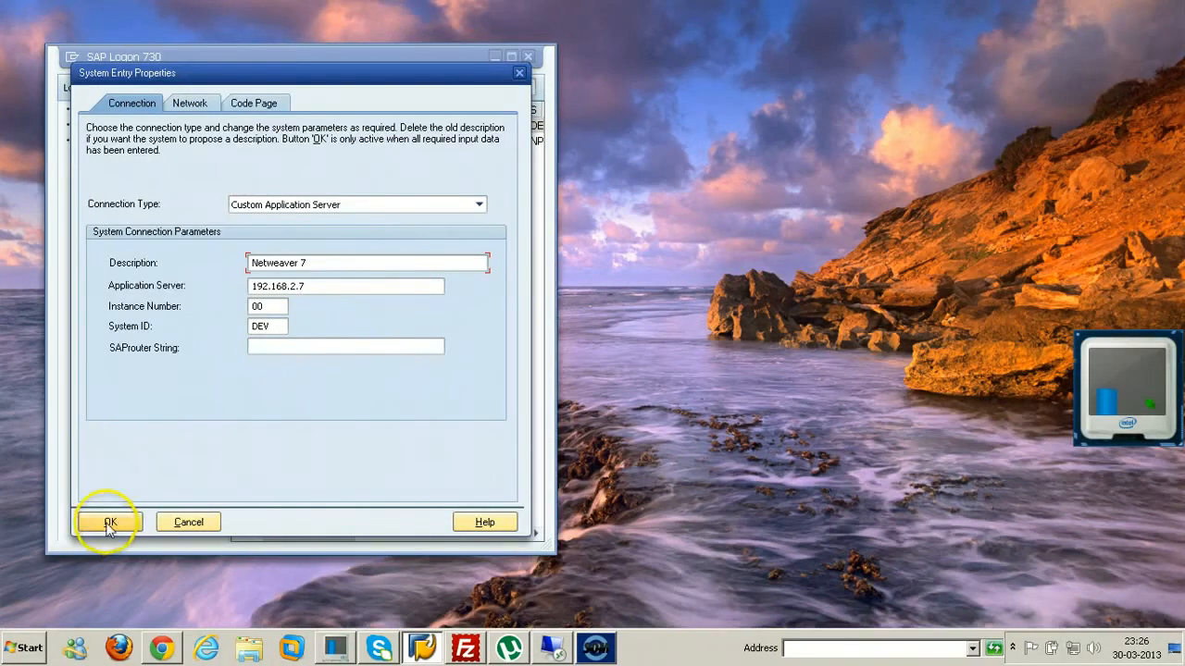
{"action": "left_click", "coordinate": [109, 521]}
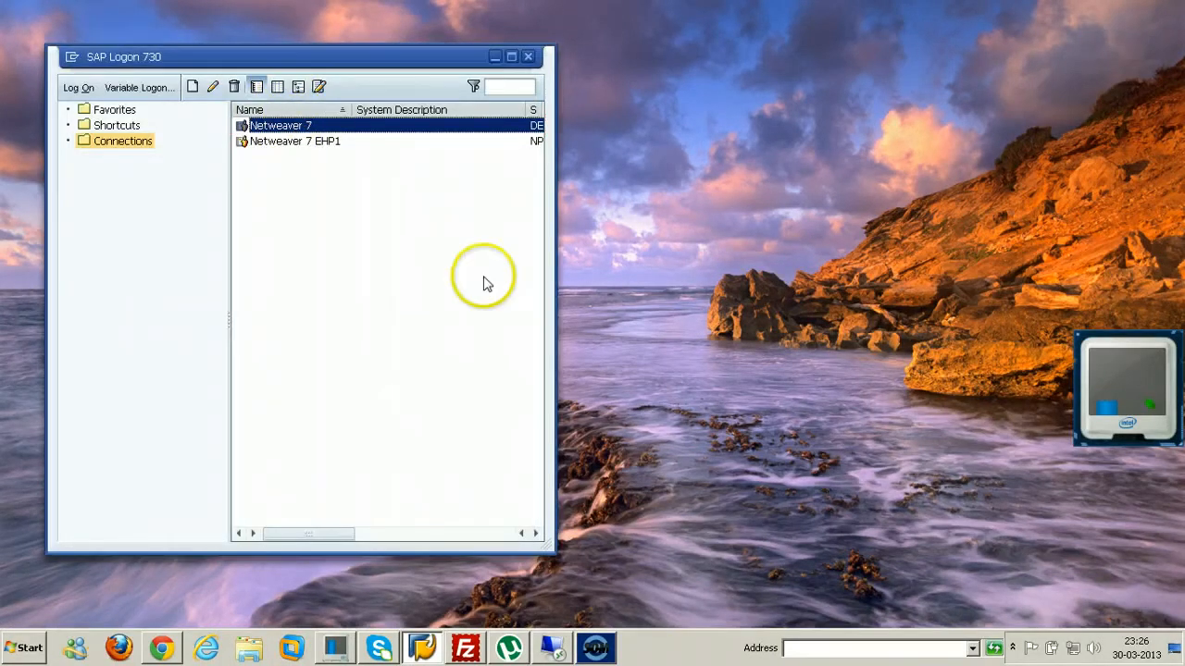
Step: Open the logon screens of Netweaver 7 and Netweaver 7 EHP1 in turn to check their system IDs, closing each one
{"action": "double_click", "coordinate": [294, 132]}
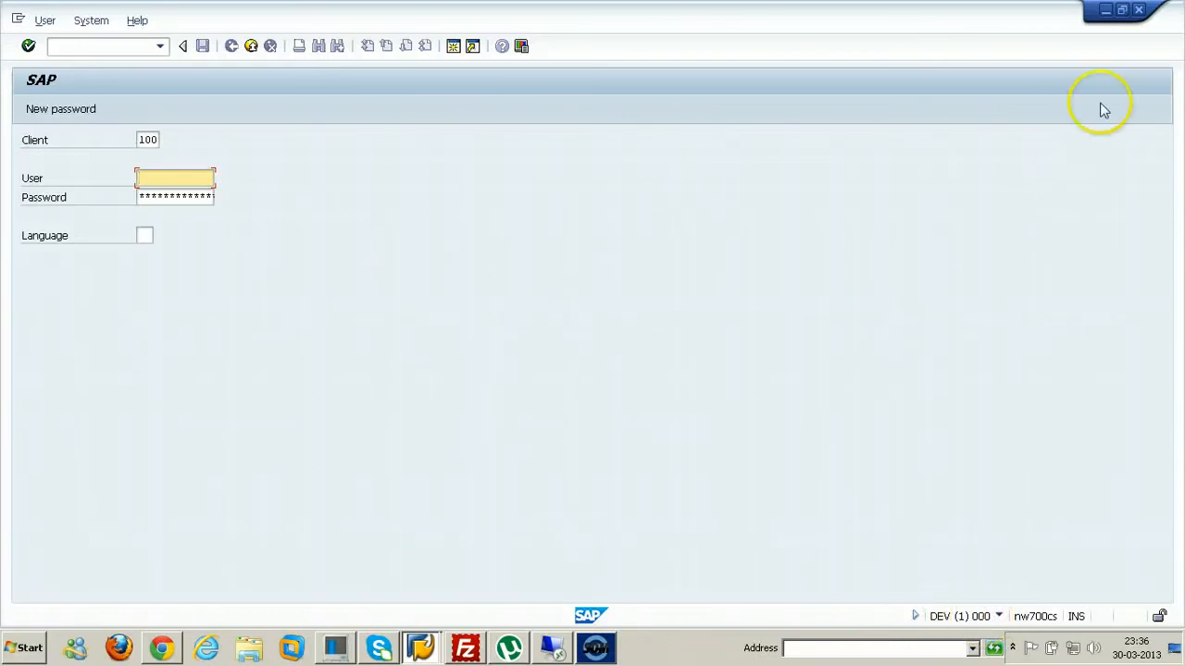
{"action": "left_click", "coordinate": [1141, 12]}
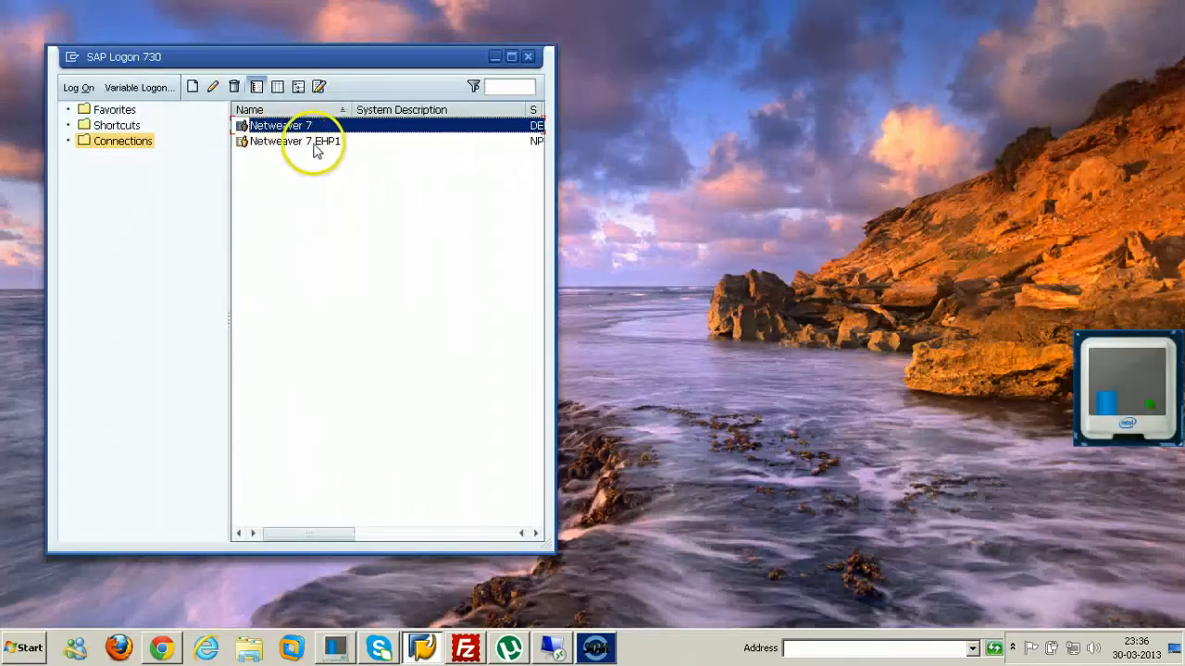
{"action": "left_click", "coordinate": [298, 142]}
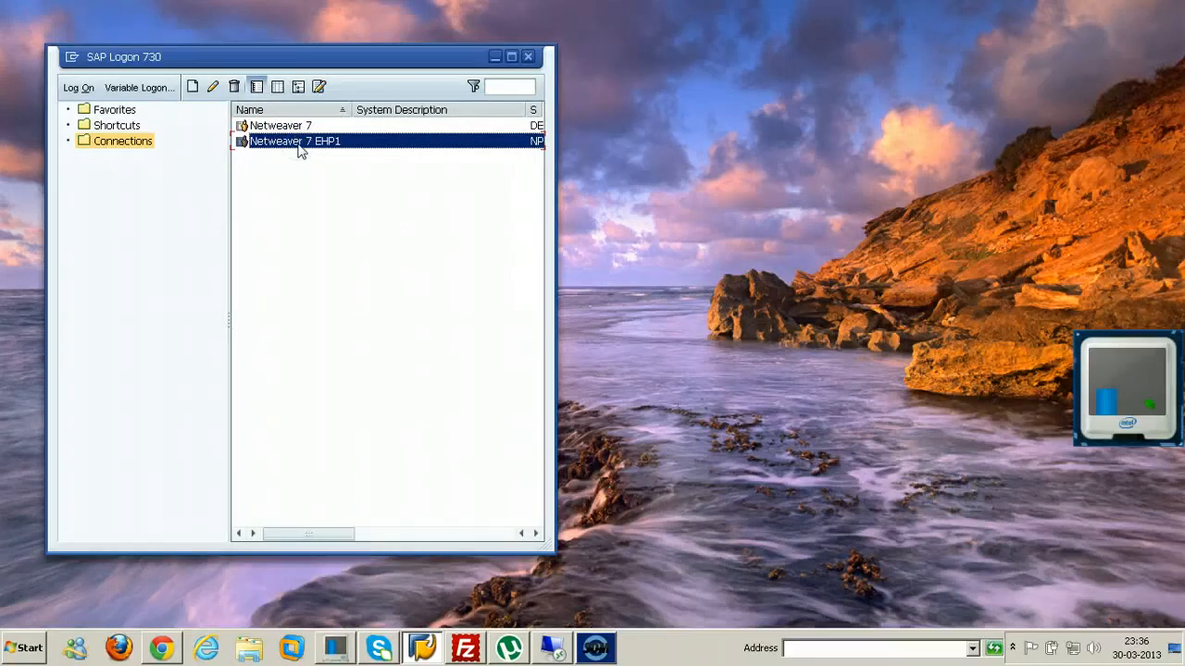
{"action": "double_click", "coordinate": [301, 151]}
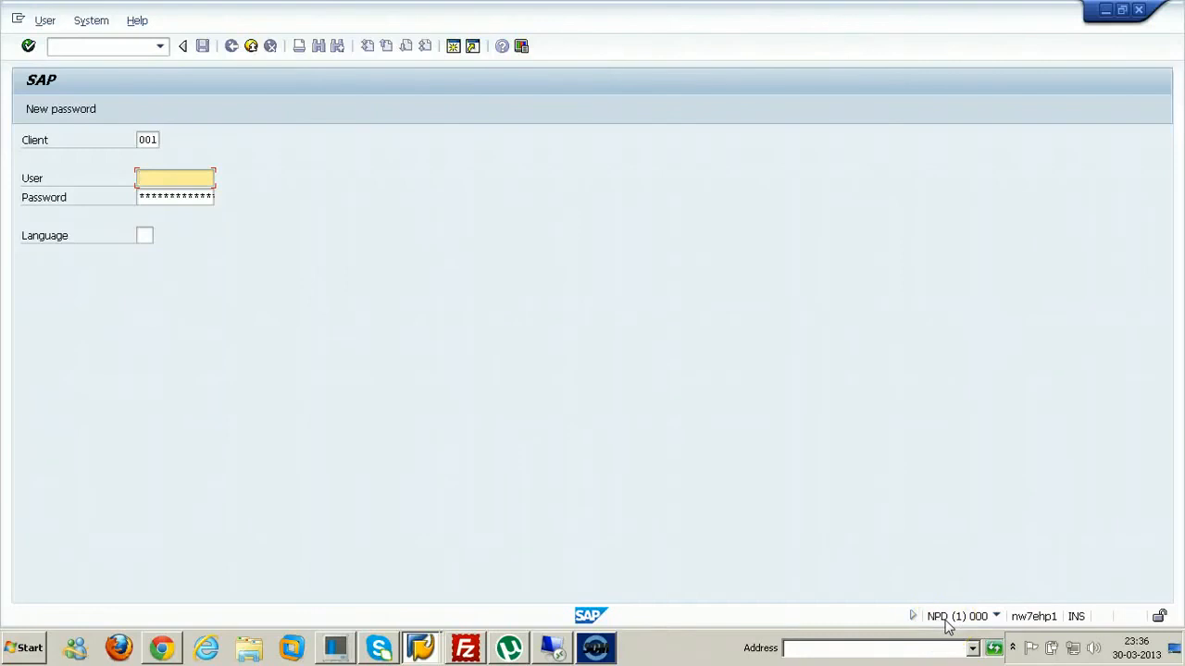
{"action": "left_click", "coordinate": [1140, 11]}
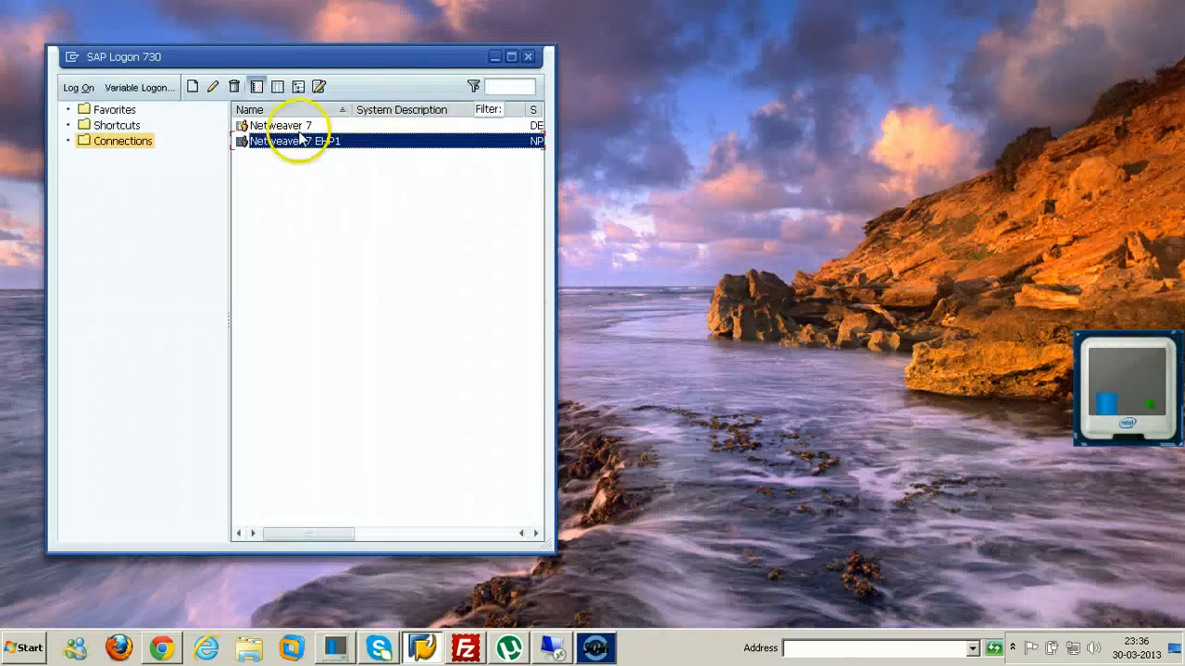
{"action": "left_click", "coordinate": [285, 126]}
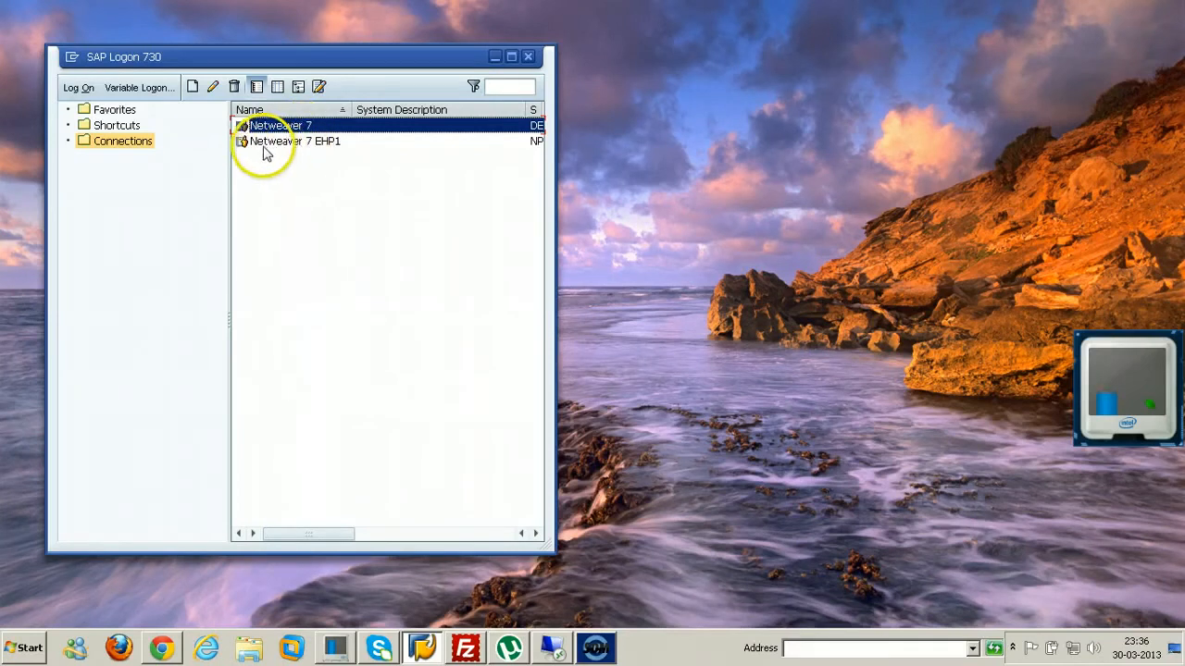
{"action": "left_click", "coordinate": [261, 145]}
{"action": "left_click", "coordinate": [278, 128]}
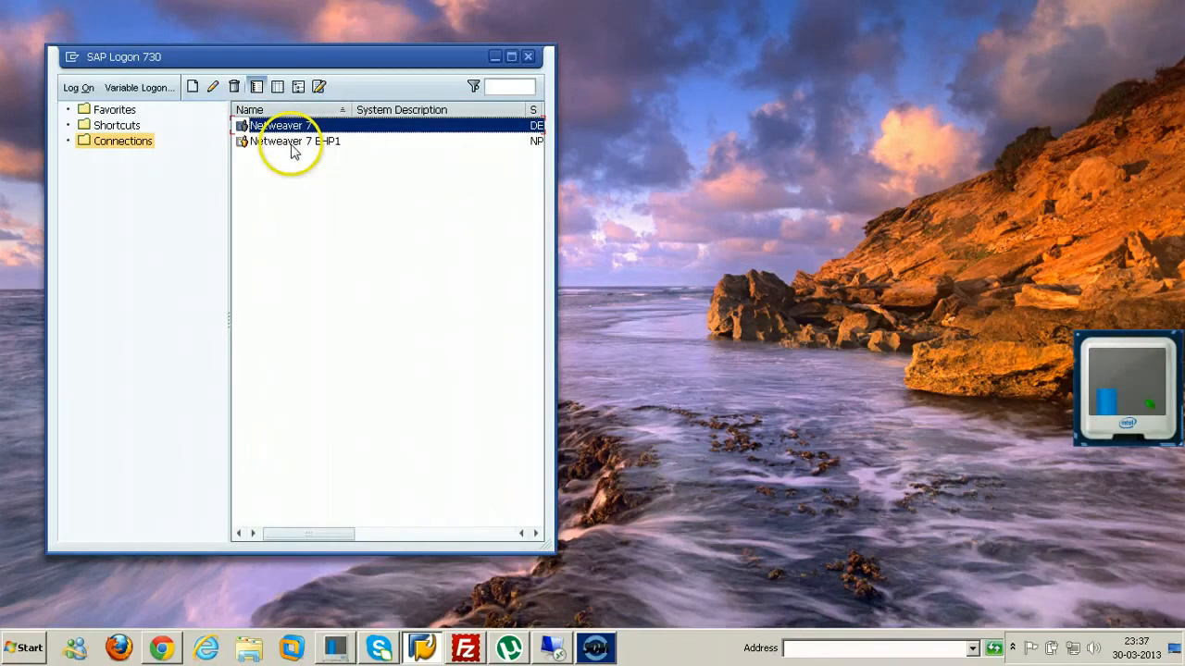
{"action": "left_click", "coordinate": [293, 146]}
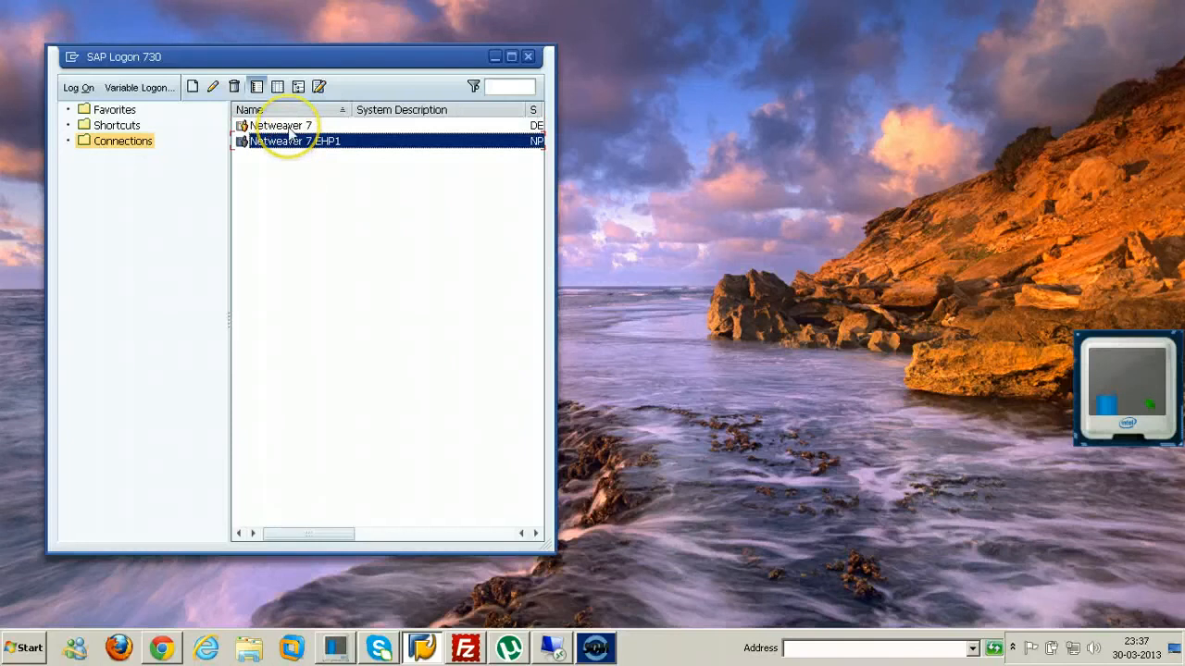
{"action": "left_click", "coordinate": [289, 129]}
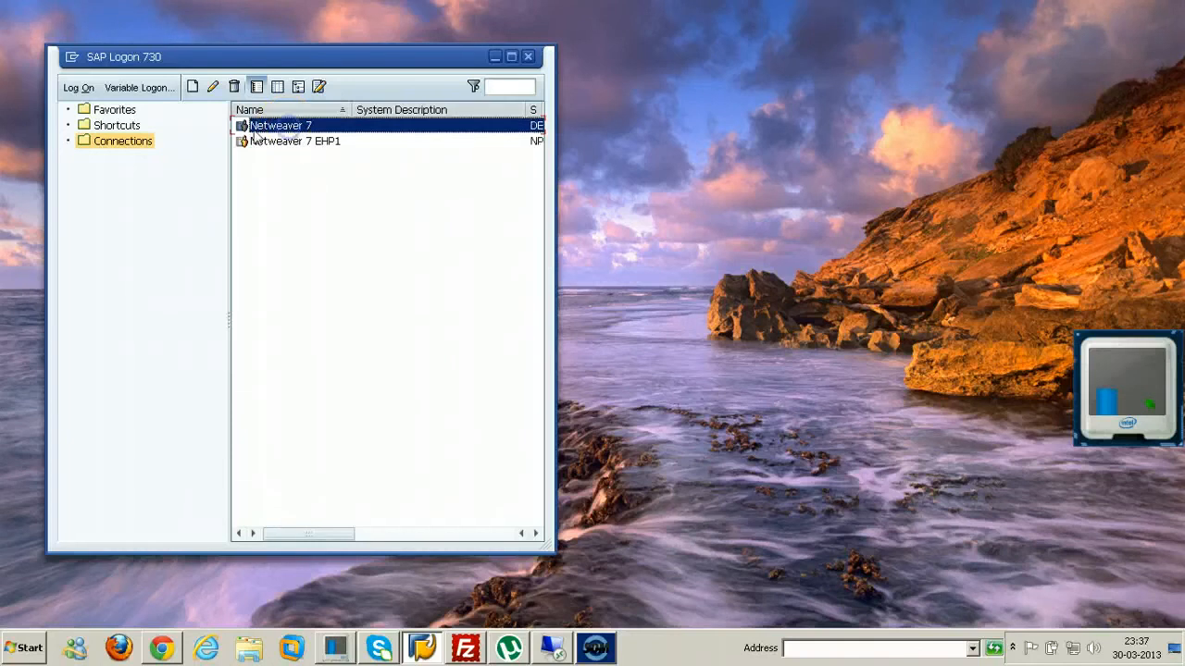
Step: Log on to Netweaver 7 client 100 with the user name and password, and check the session's system details
{"action": "double_click", "coordinate": [305, 130]}
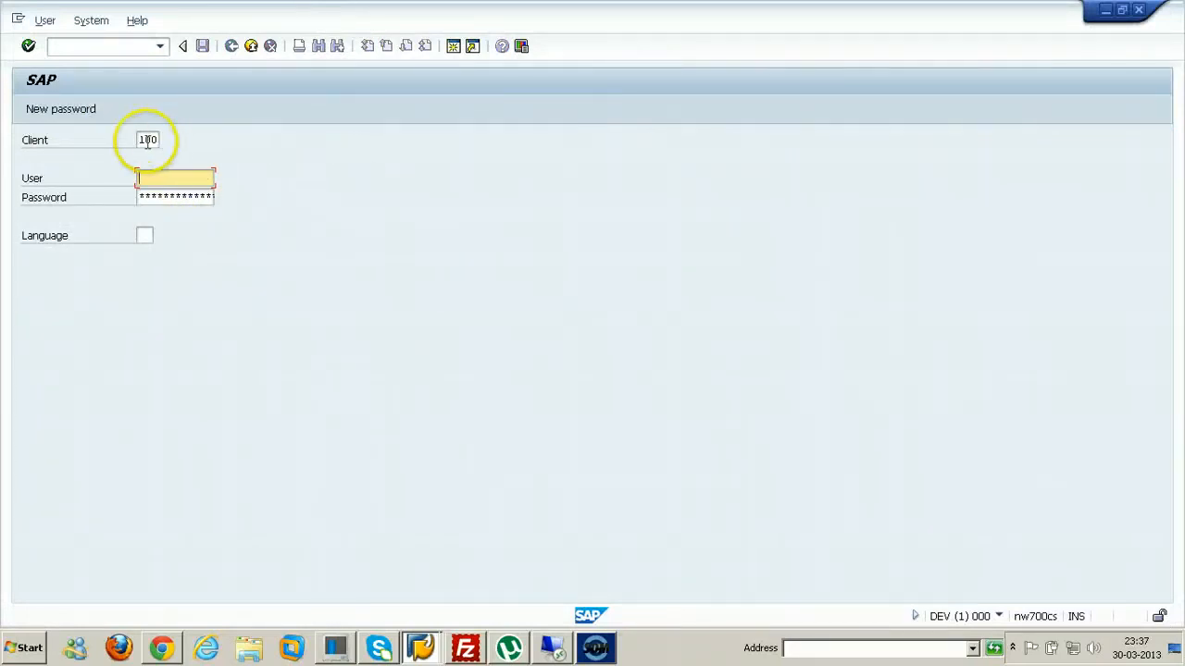
{"action": "left_click", "coordinate": [151, 176]}
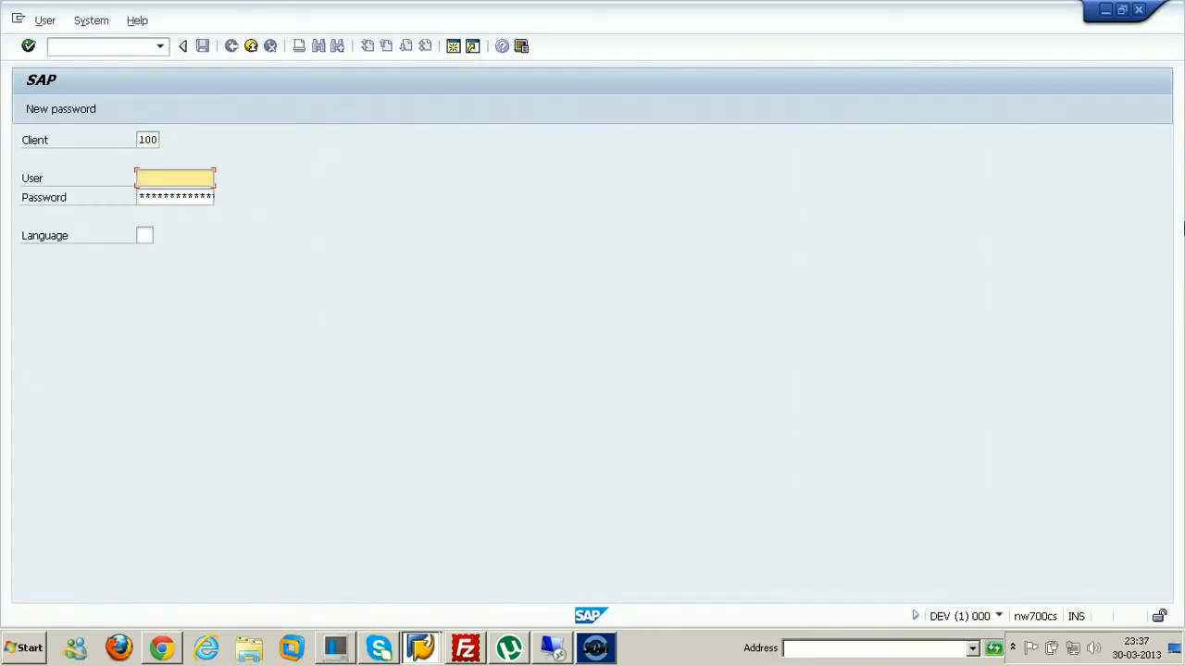
{"action": "type", "text": "raj"}
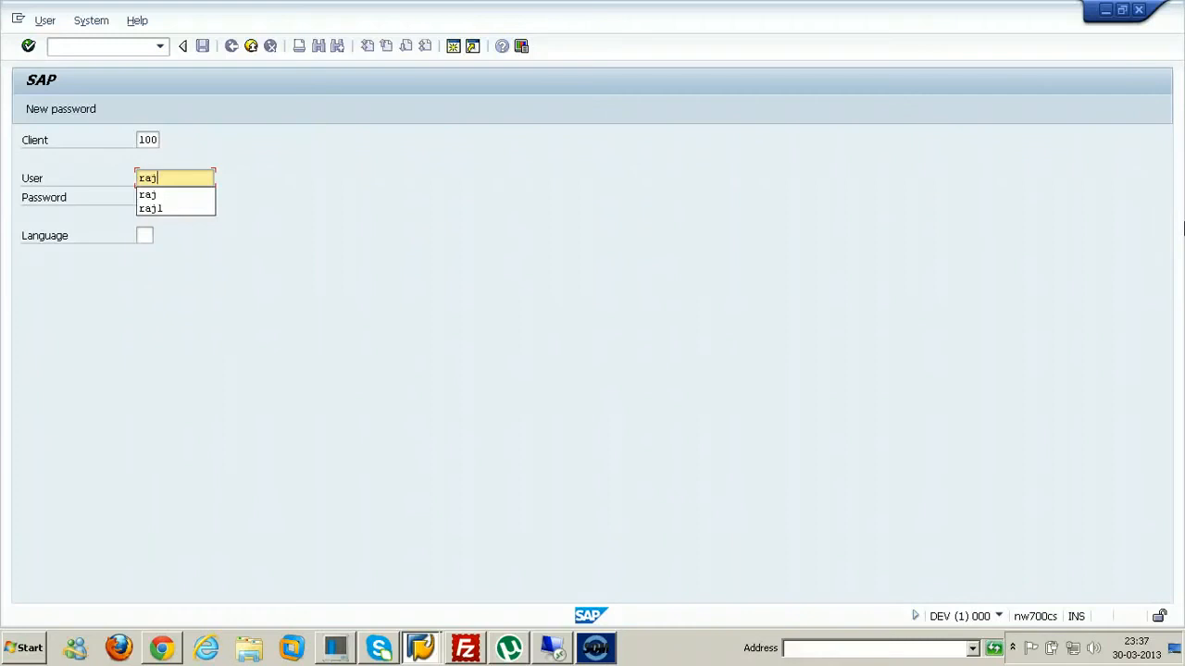
{"action": "key", "text": "Tab"}
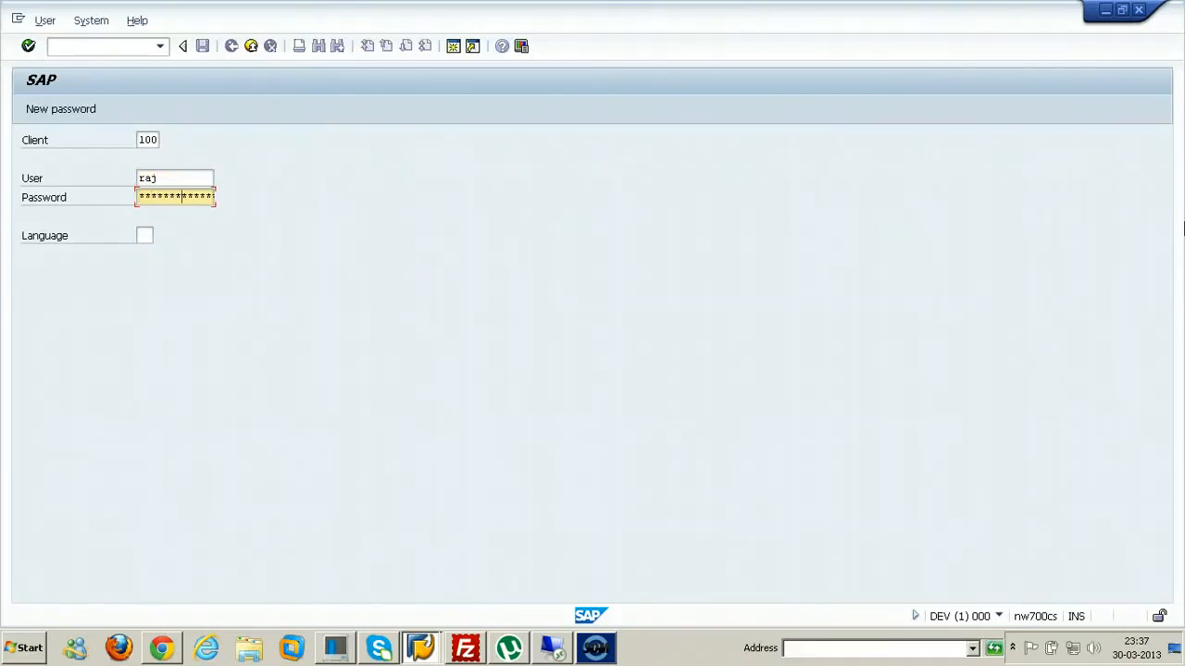
{"action": "key", "text": "Return"}
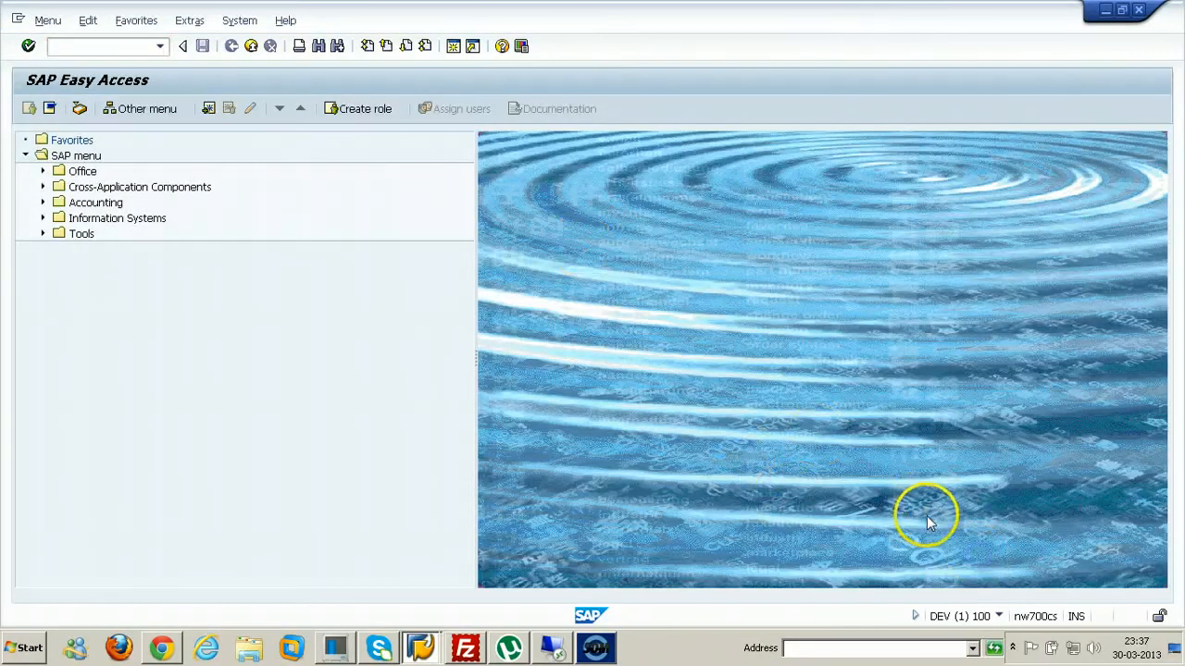
{"action": "left_click", "coordinate": [998, 615]}
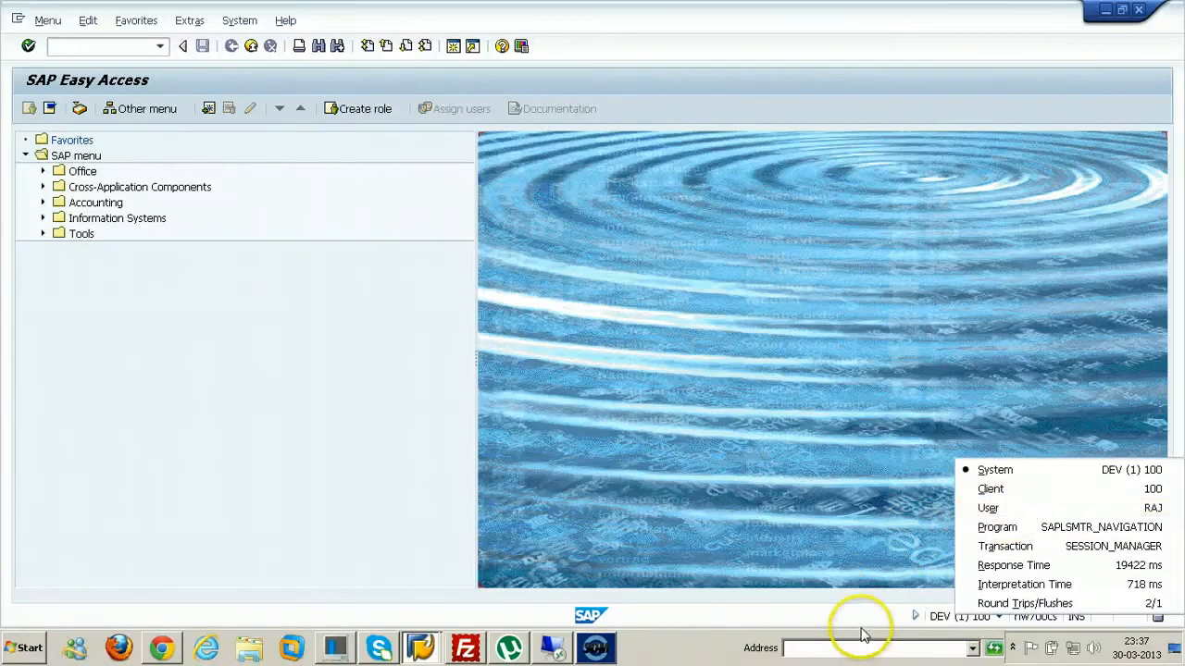
{"action": "left_click", "coordinate": [972, 620]}
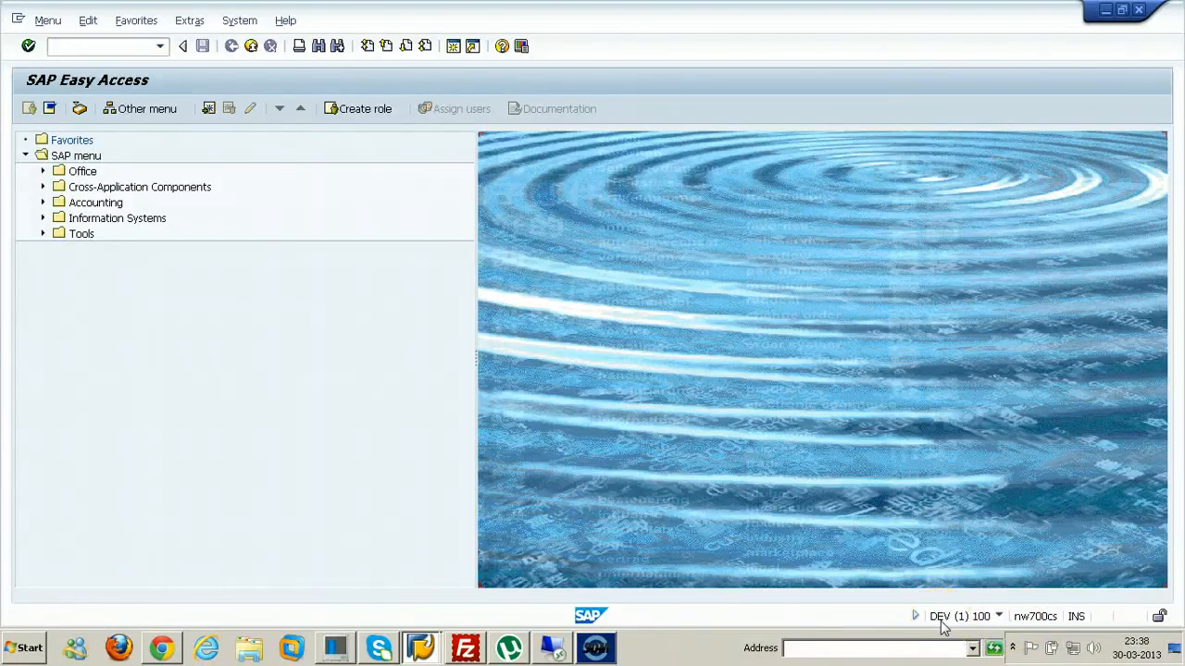
Step: Return to SAP Logon and log on to Netweaver 7 EHP1 client 001 with the user name and initial password
{"action": "left_click", "coordinate": [429, 653]}
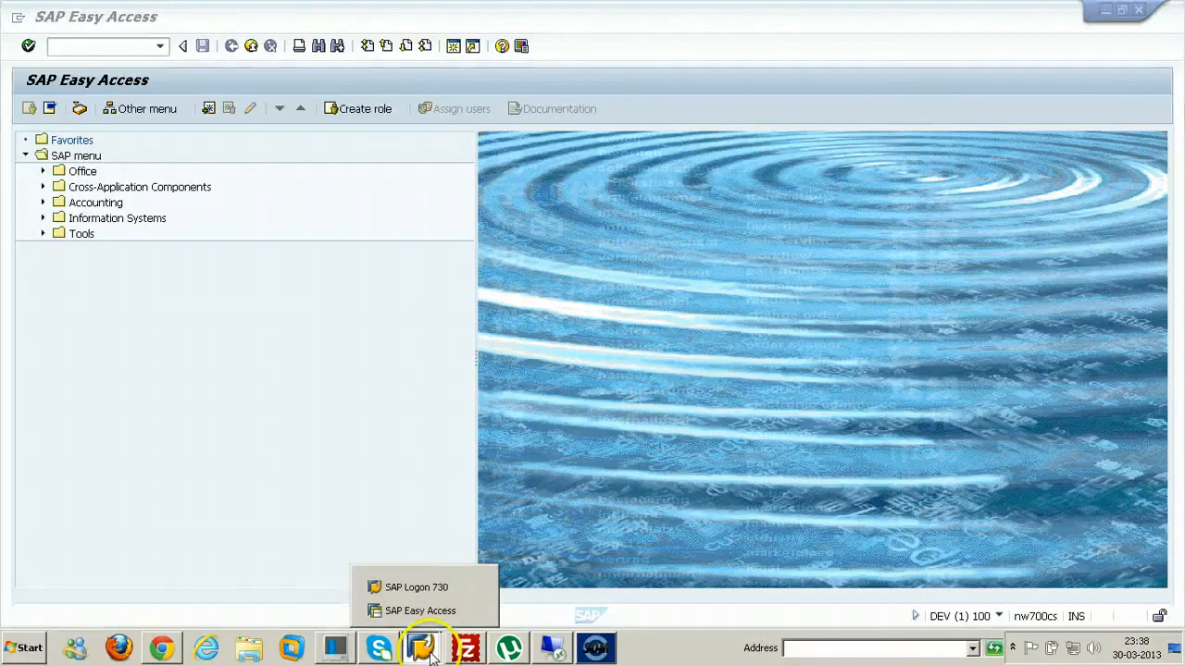
{"action": "left_click", "coordinate": [407, 587]}
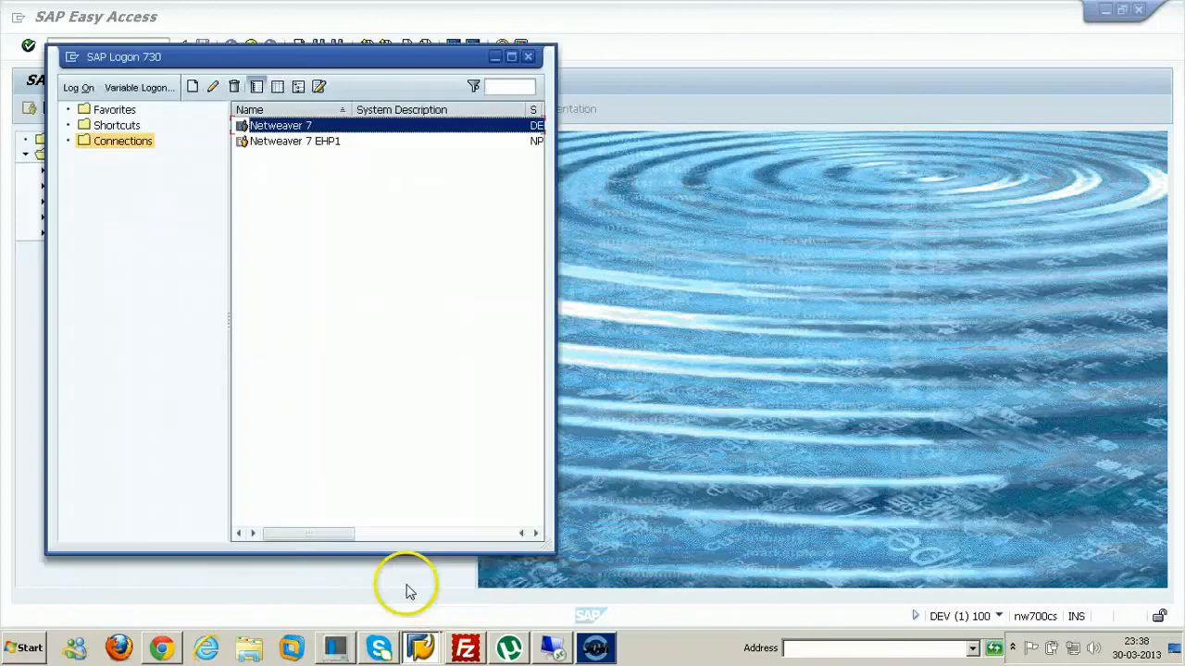
{"action": "left_click", "coordinate": [290, 143]}
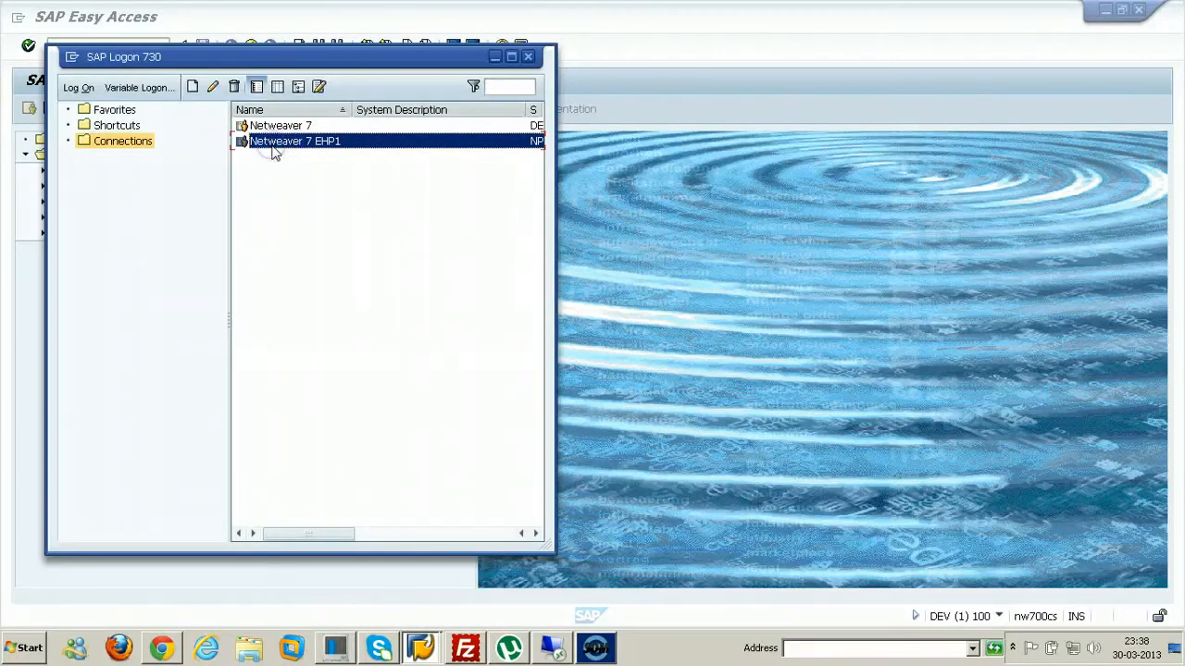
{"action": "double_click", "coordinate": [333, 148]}
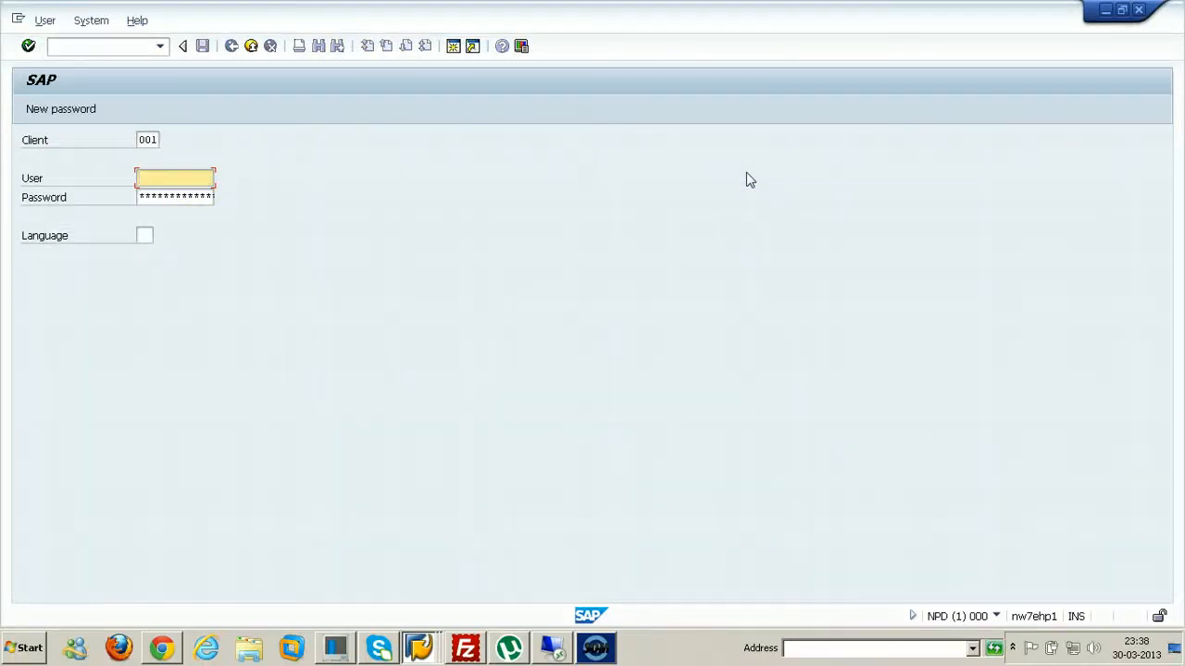
{"action": "type", "text": "r"}
{"action": "type", "text": "aj"}
{"action": "key", "text": "Tab"}
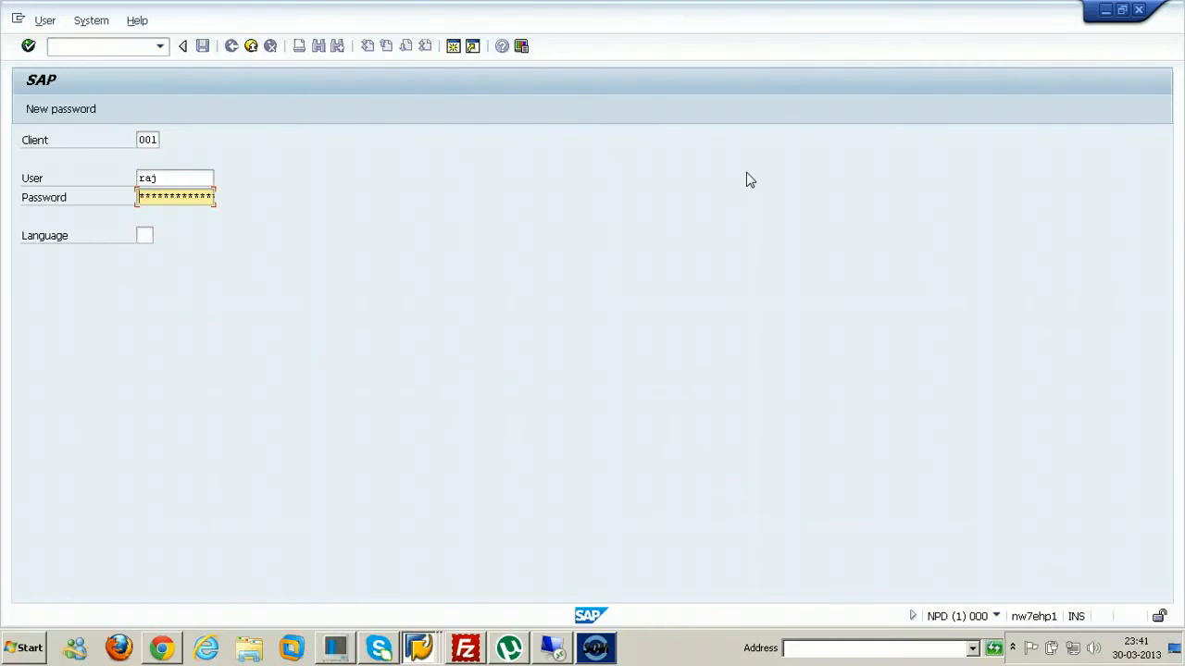
{"action": "left_click", "coordinate": [310, 146]}
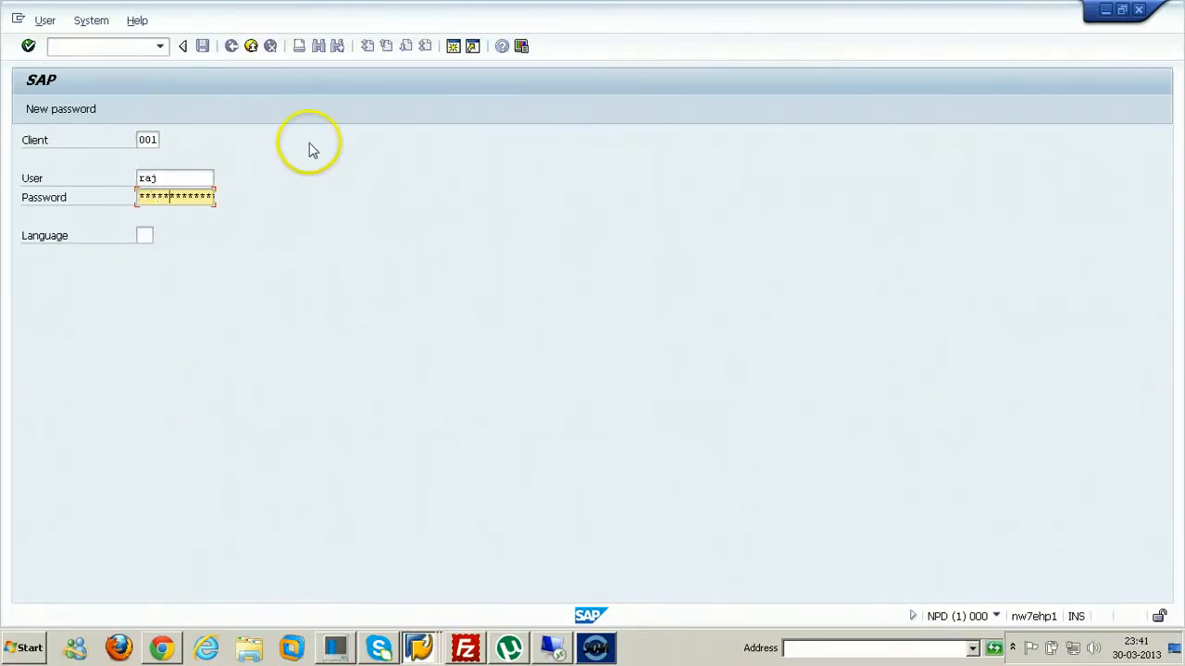
{"action": "key", "text": "Return"}
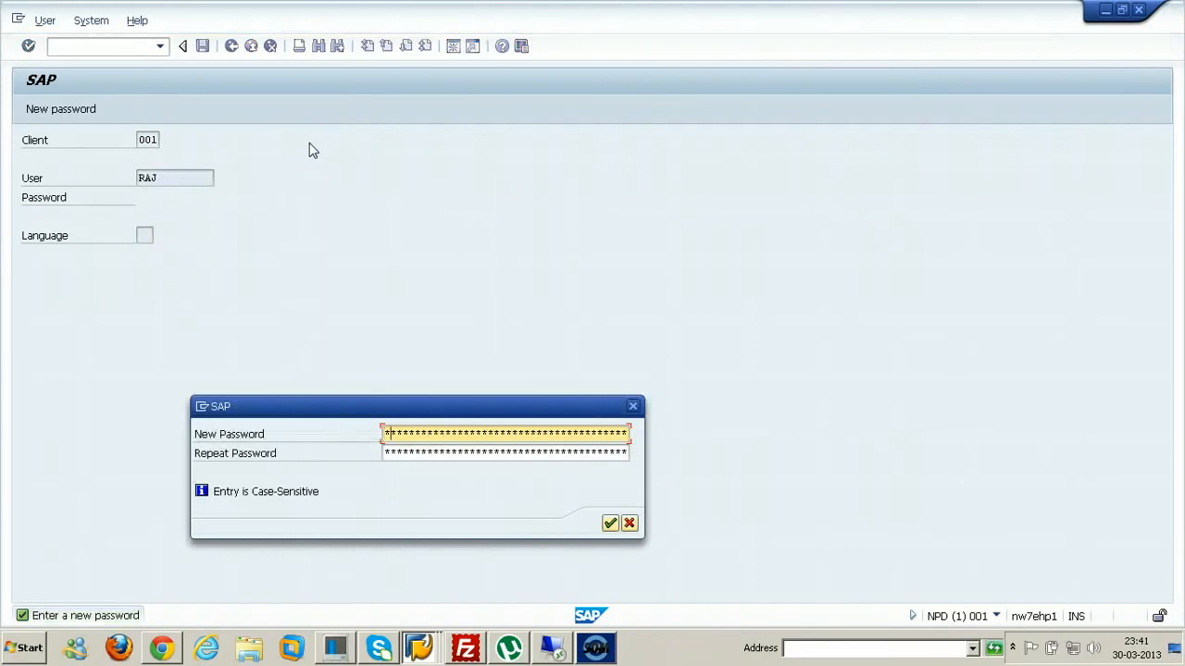
Step: Enter and repeat a new password for the Netweaver 7 EHP1 user, and dismiss the copyright notice
{"action": "type", "text": "***"}
{"action": "key", "text": "Tab"}
{"action": "type", "text": "*****"}
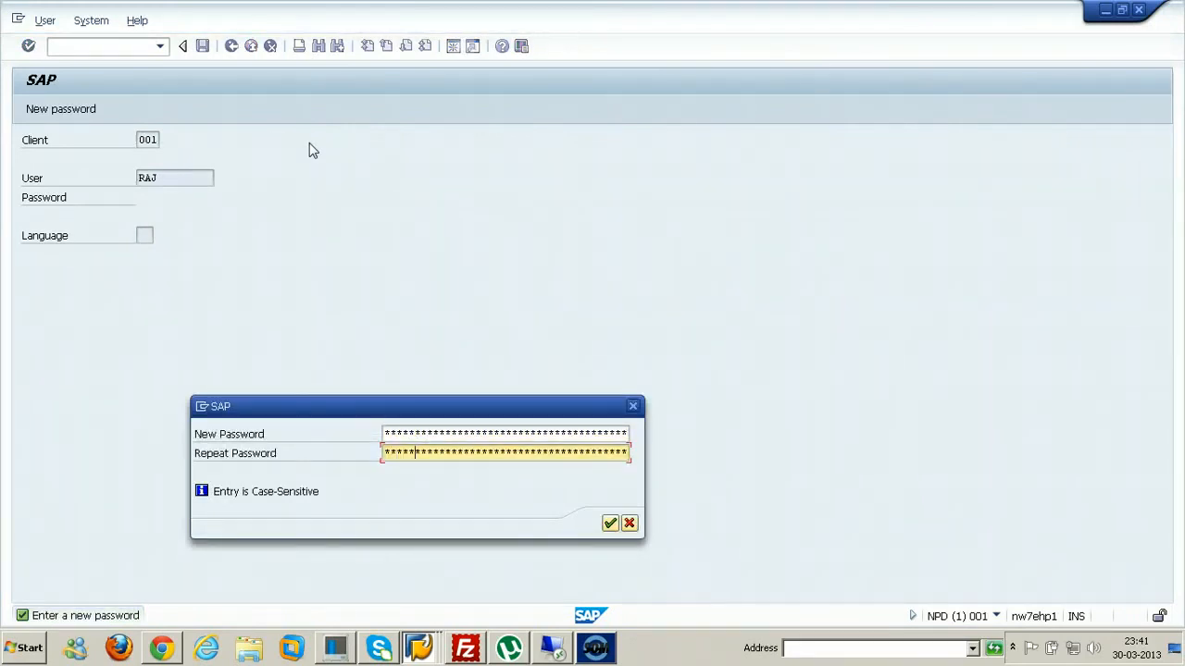
{"action": "type", "text": "**"}
{"action": "key", "text": "Return"}
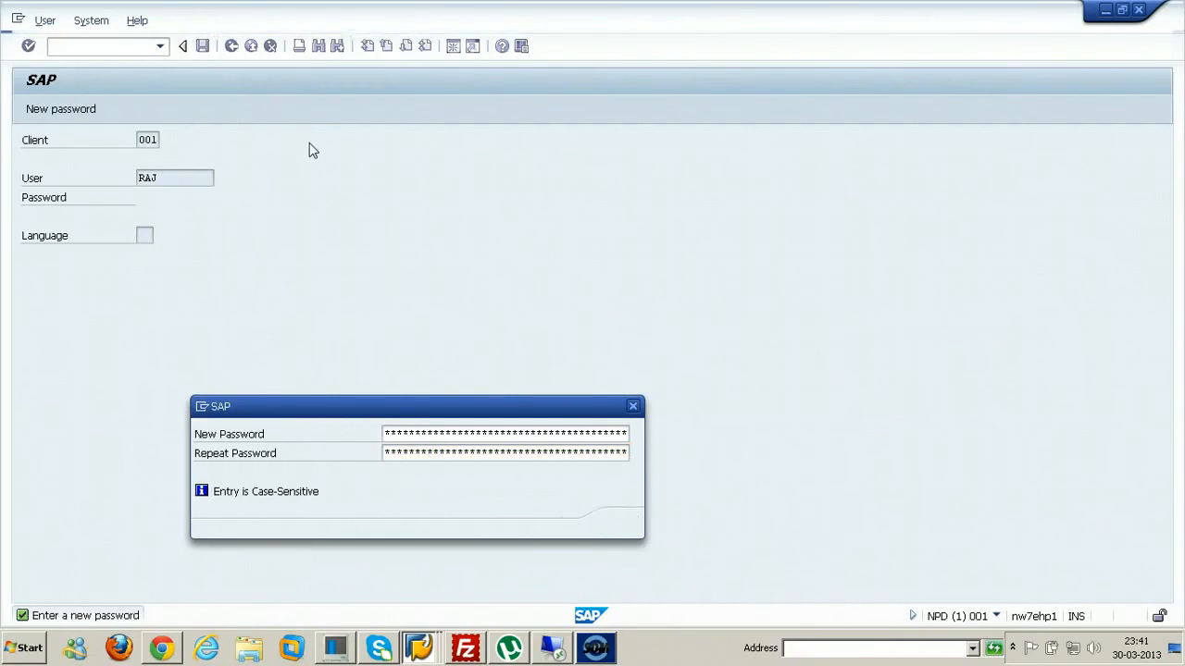
{"action": "key", "text": "Return"}
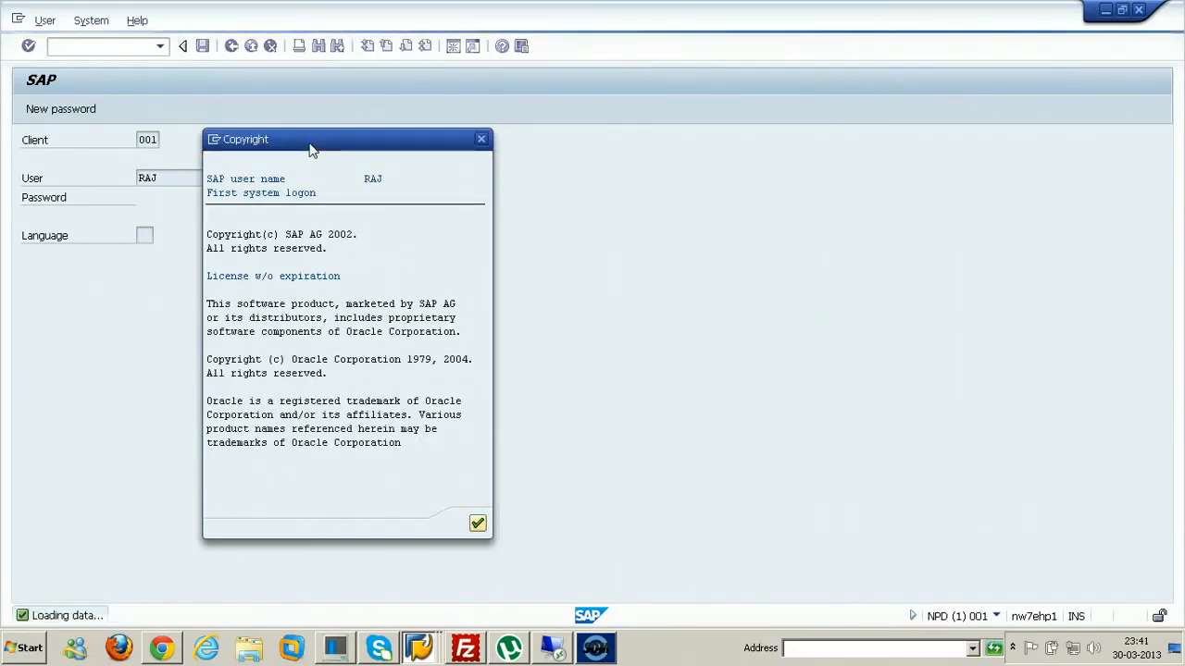
{"action": "left_click", "coordinate": [655, 290]}
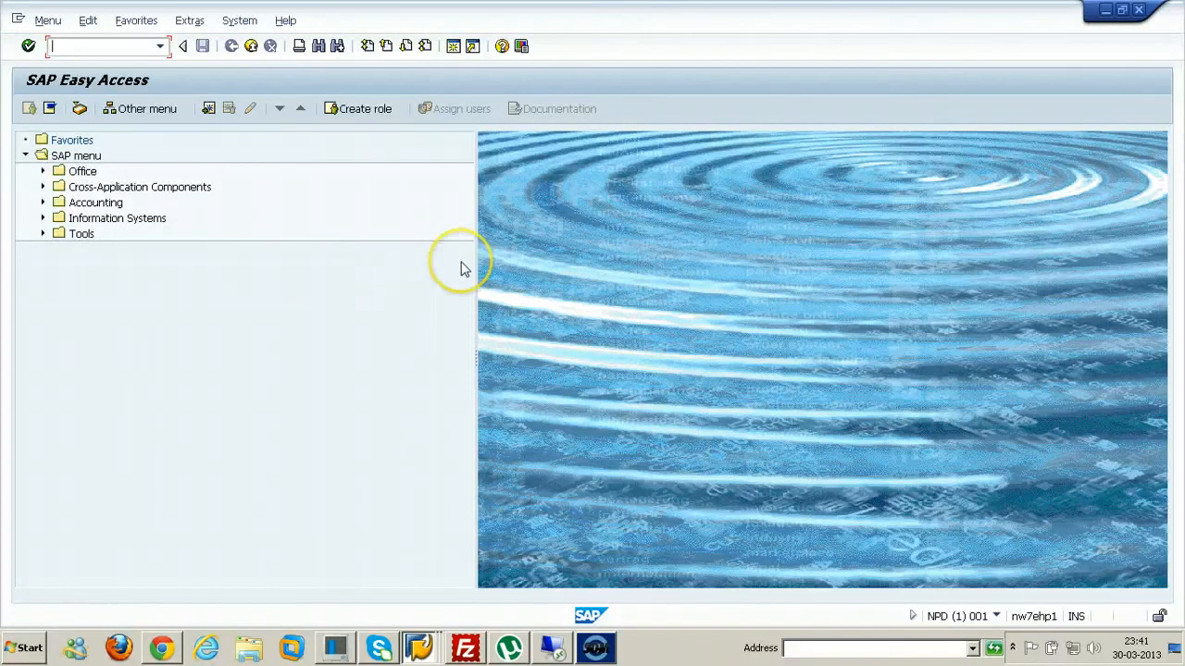
Step: Log off from the Netweaver 7 EHP1 system and confirm losing unsaved data
{"action": "left_click", "coordinate": [243, 21]}
{"action": "left_click", "coordinate": [256, 269]}
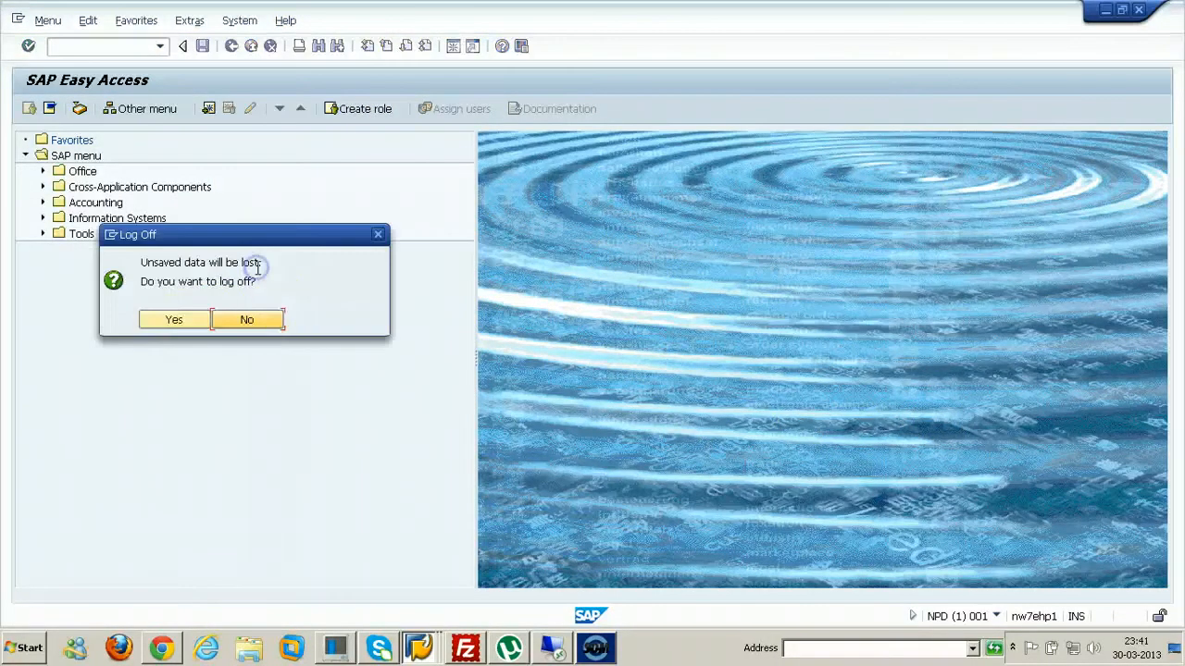
{"action": "left_click", "coordinate": [205, 318]}
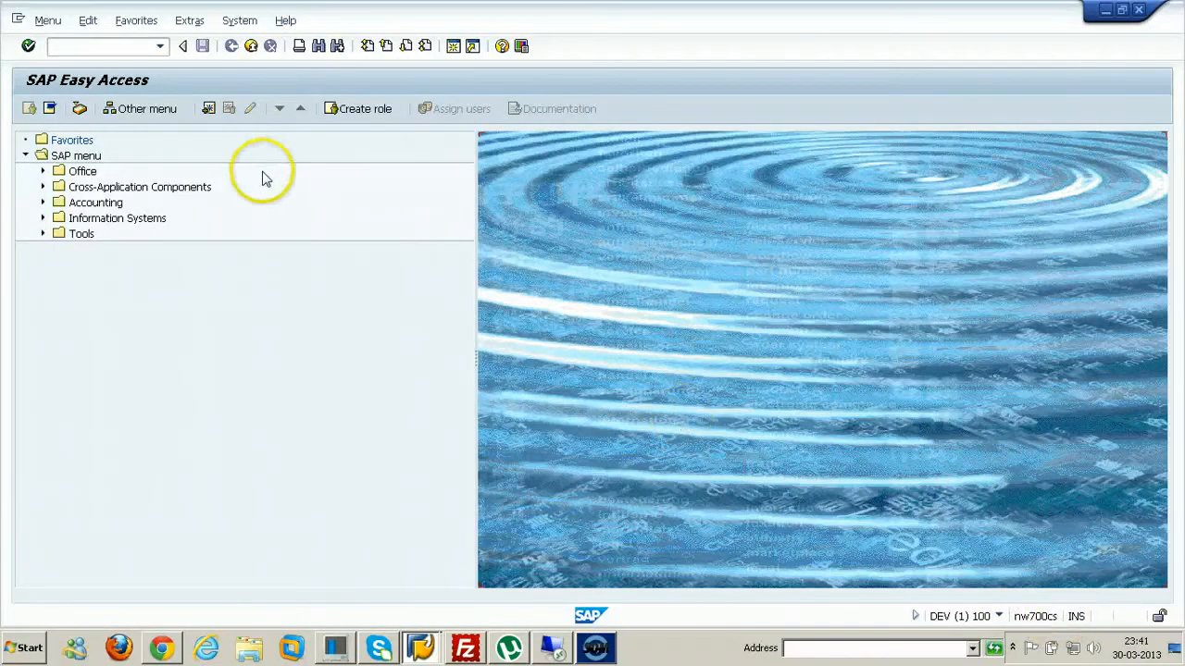
Step: Run transaction sm59 in the DEV client 100 session and expand the ABAP Connections folder
{"action": "left_click", "coordinate": [104, 51]}
{"action": "type", "text": "sm"}
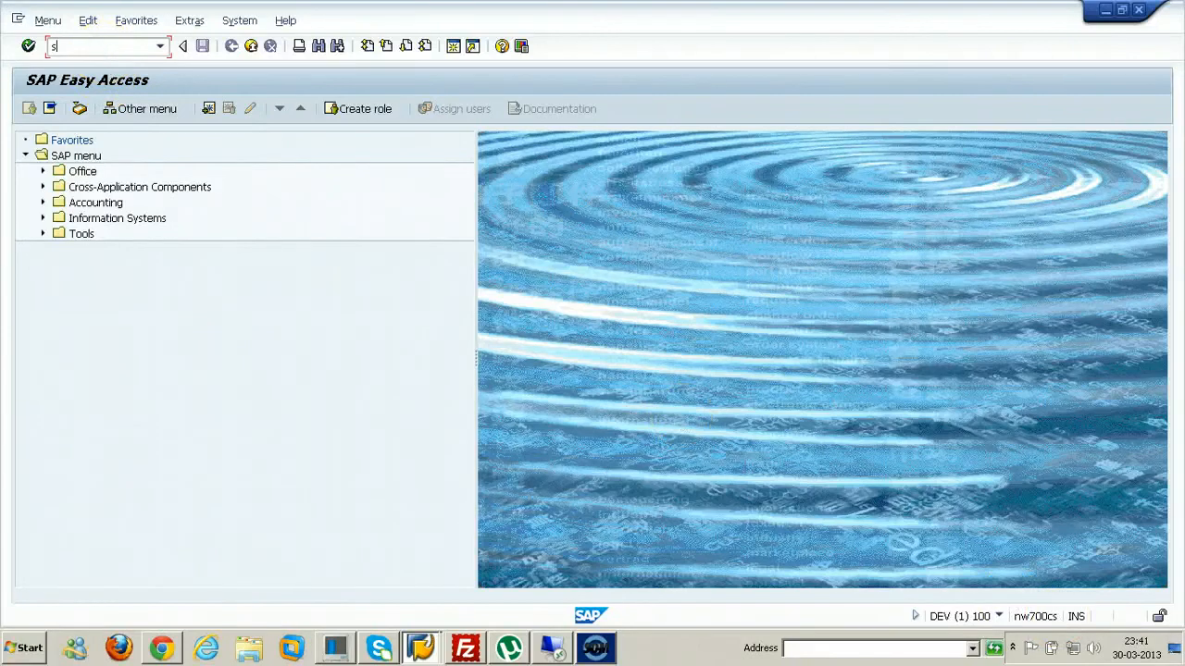
{"action": "type", "text": "59"}
{"action": "key", "text": "Return"}
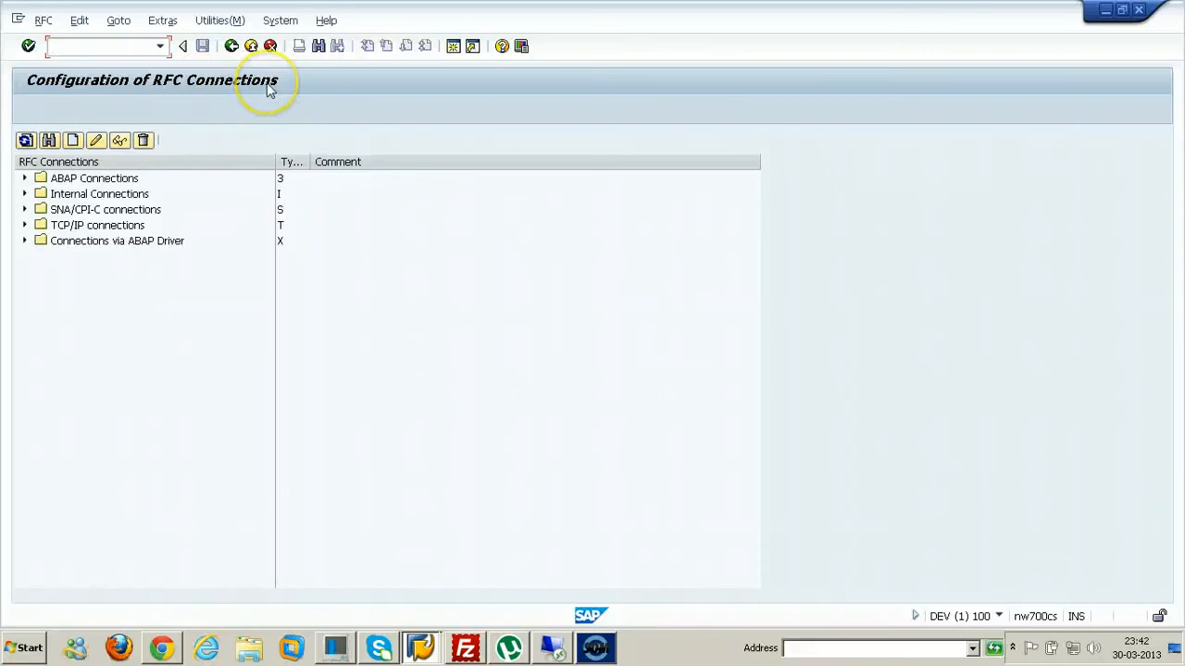
{"action": "left_click", "coordinate": [25, 179]}
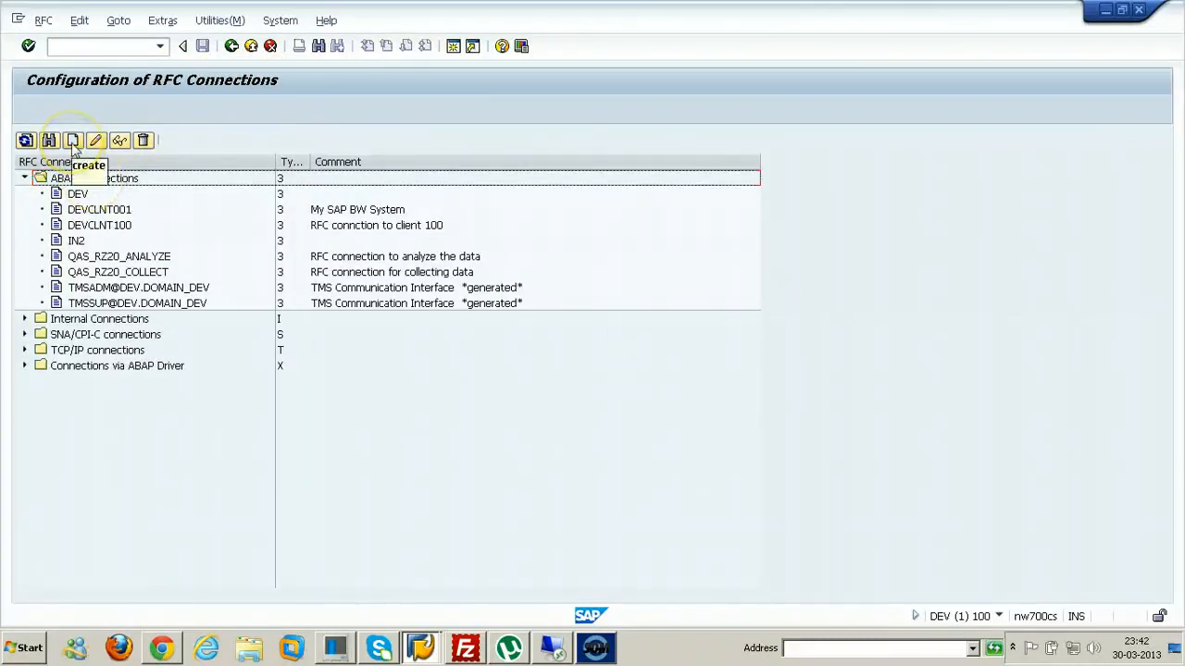
Step: Create and save the RFC destination NPDCLNT001 with connection type 3 and the description "RFC destination to NPD 001"
{"action": "left_click", "coordinate": [73, 141]}
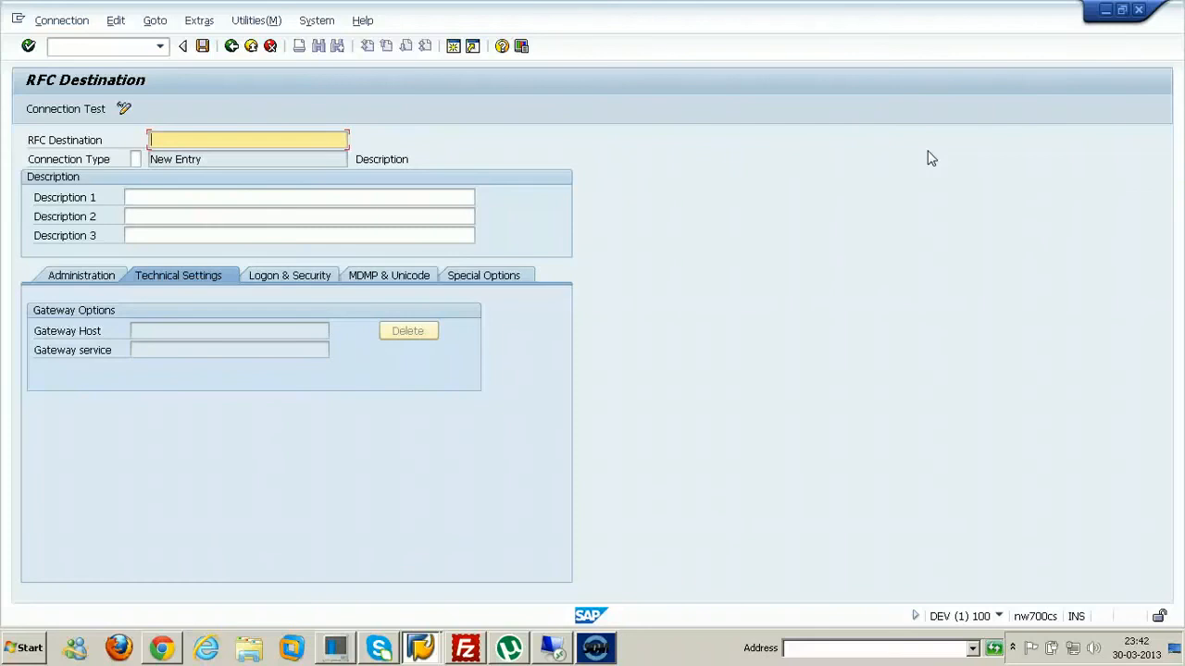
{"action": "type", "text": "NP"}
{"action": "type", "text": "DCLNT001"}
{"action": "left_click", "coordinate": [136, 159]}
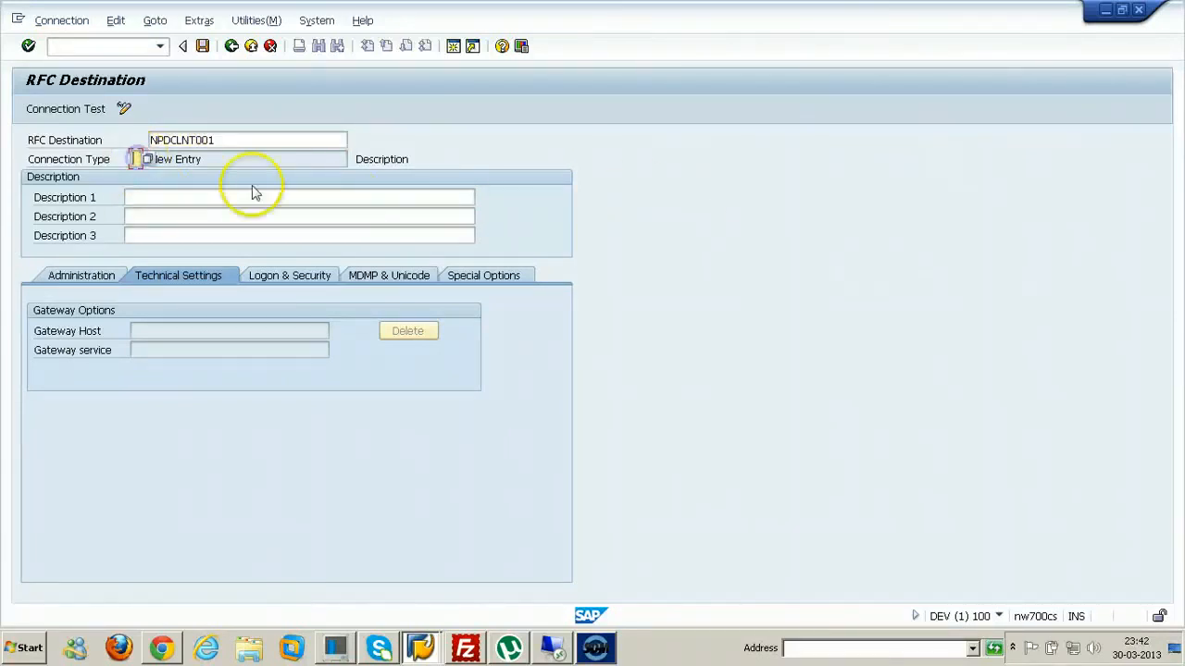
{"action": "type", "text": "3"}
{"action": "left_click", "coordinate": [159, 197]}
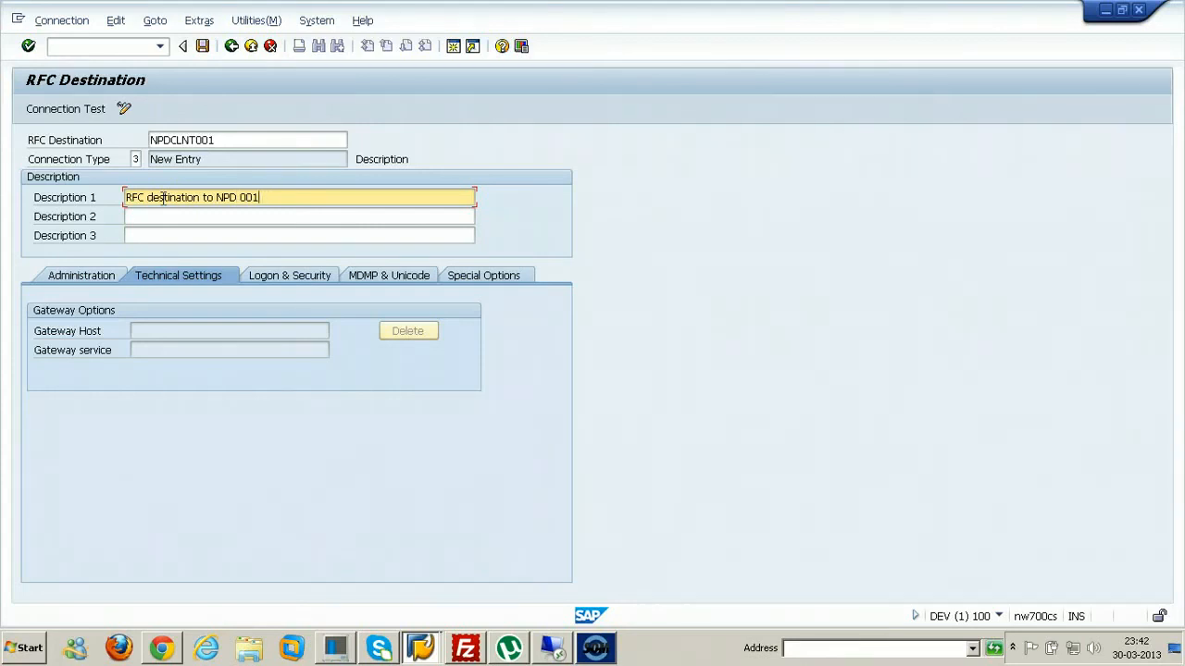
{"action": "left_click", "coordinate": [202, 47]}
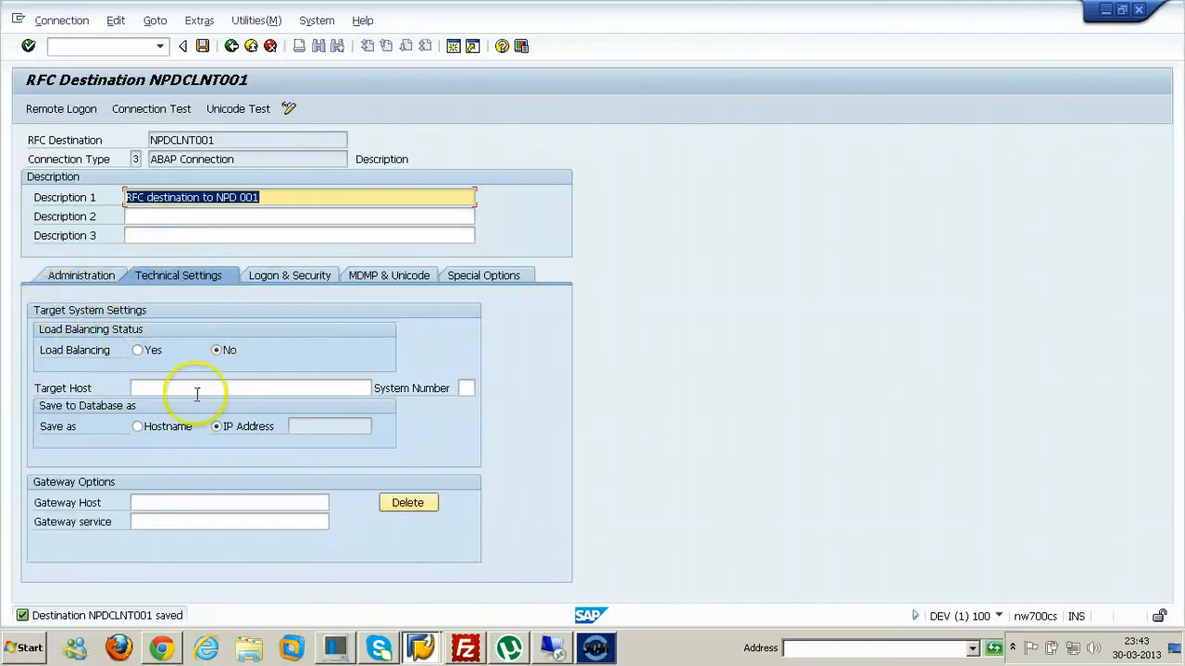
Step: Set the target host to nw7ehp1 with system number 00, stored as IP address, and save the destination
{"action": "left_click", "coordinate": [135, 389]}
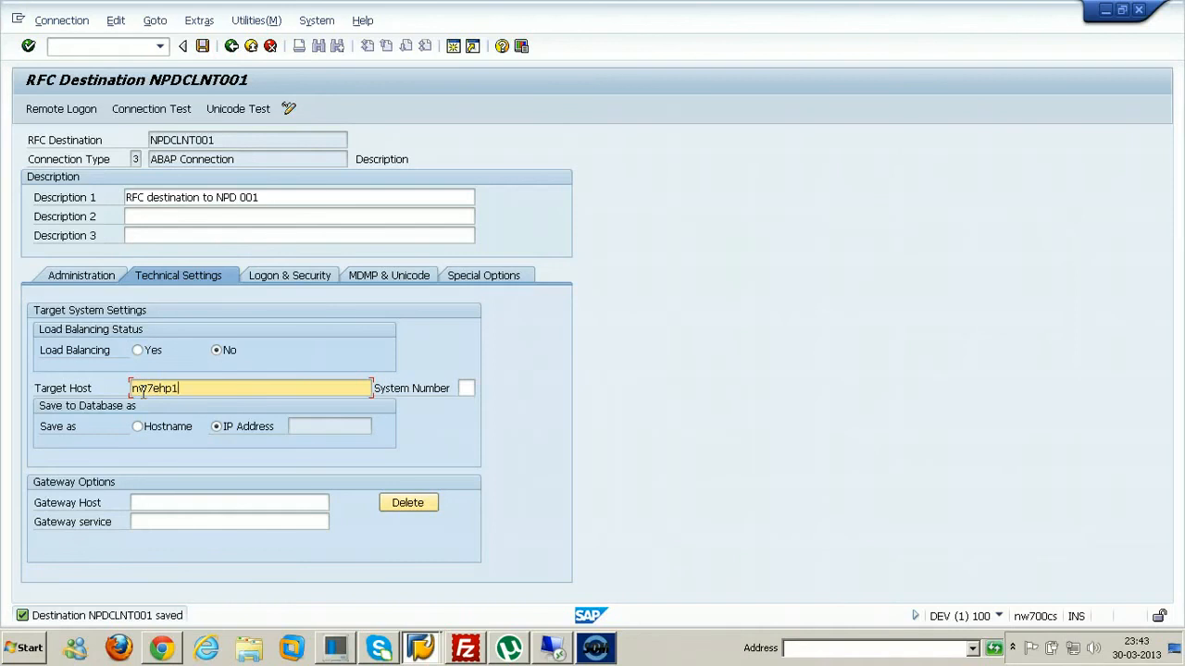
{"action": "left_click", "coordinate": [466, 388]}
{"action": "type", "text": "00"}
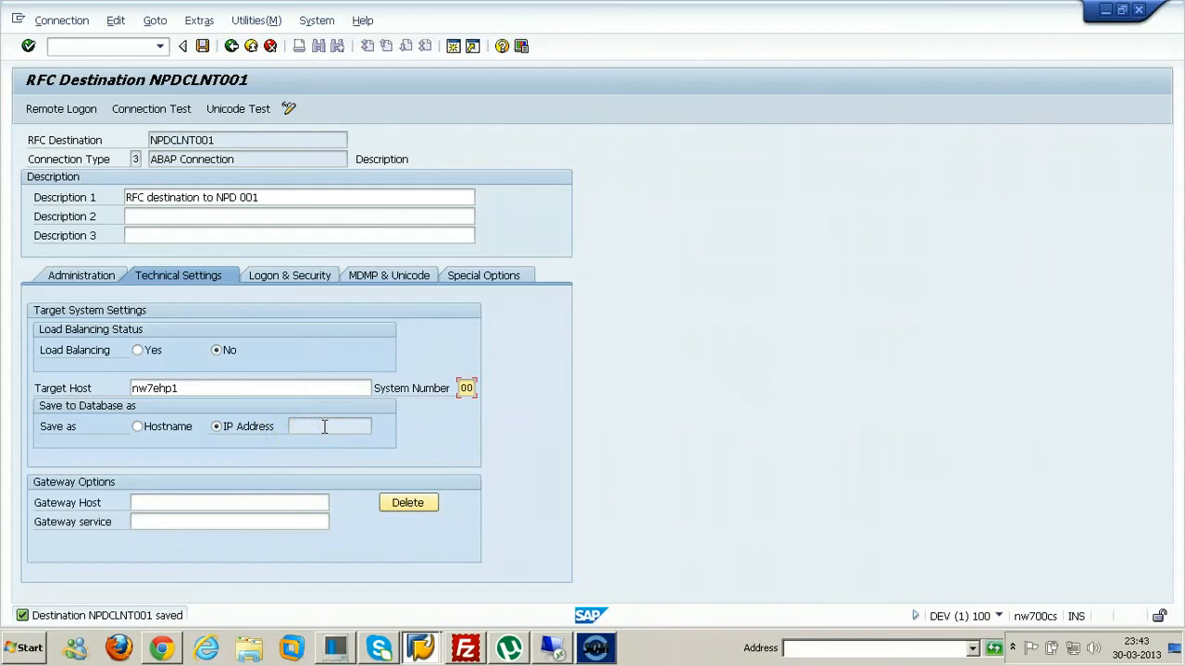
{"action": "left_click", "coordinate": [138, 426]}
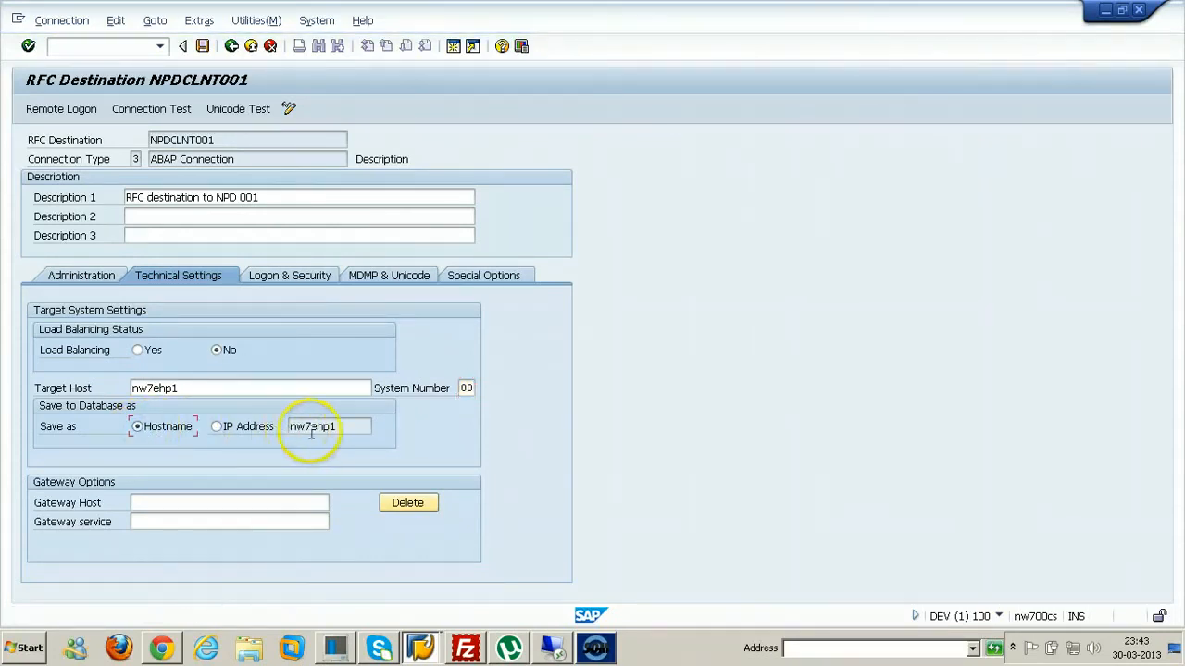
{"action": "left_click", "coordinate": [344, 429]}
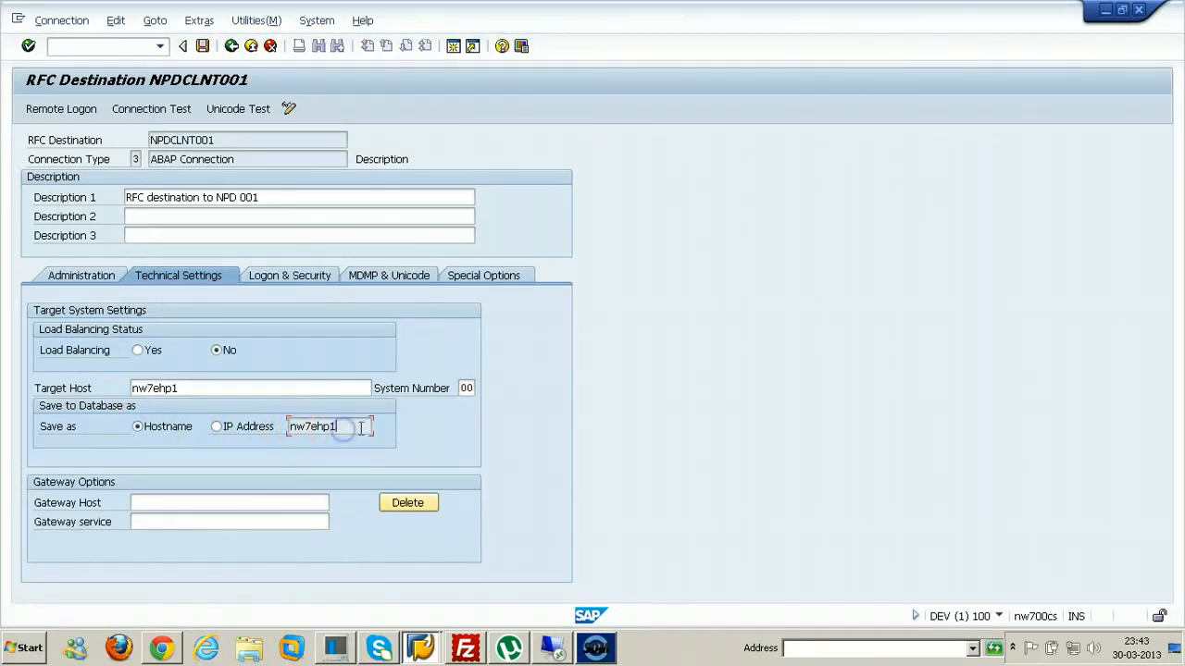
{"action": "left_click", "coordinate": [216, 428]}
{"action": "left_click", "coordinate": [358, 426]}
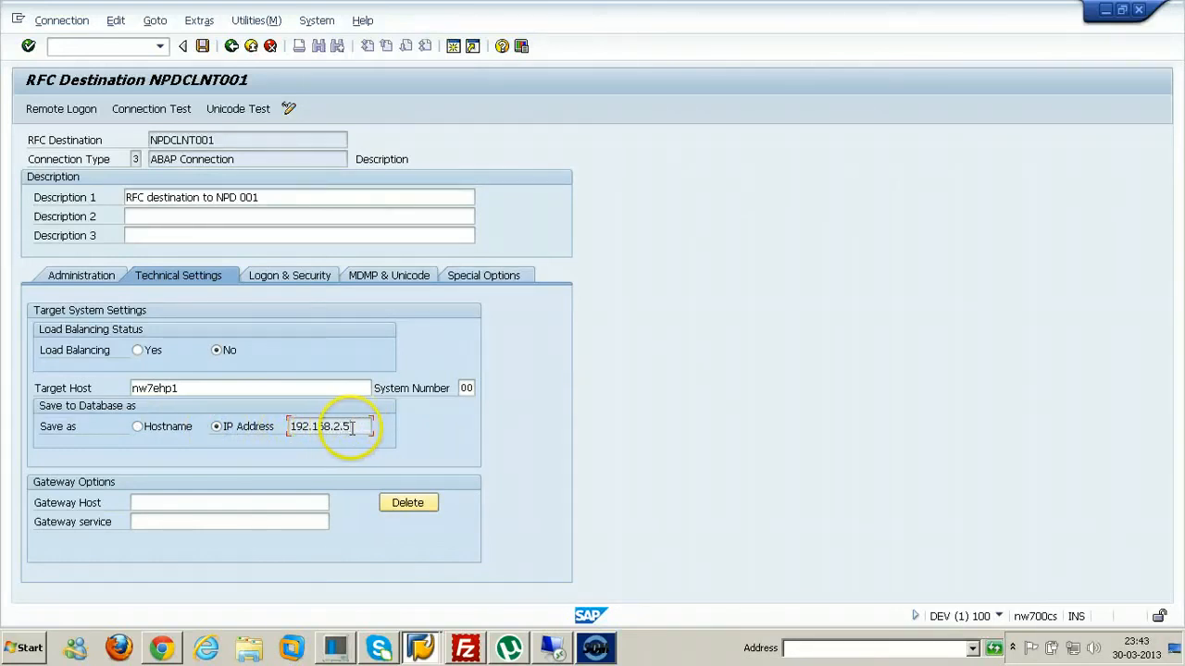
{"action": "left_click", "coordinate": [203, 46]}
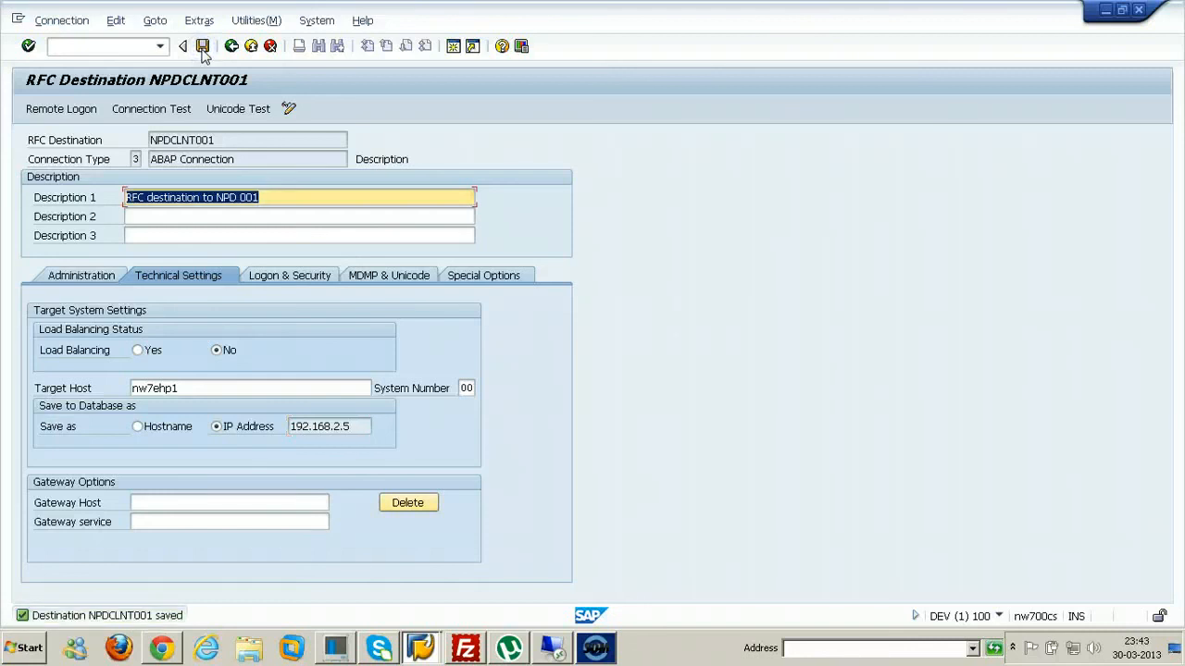
Step: Enter the logon data for NPDCLNT001 with client 001, the user name and the password, and save the destination
{"action": "left_click", "coordinate": [288, 276]}
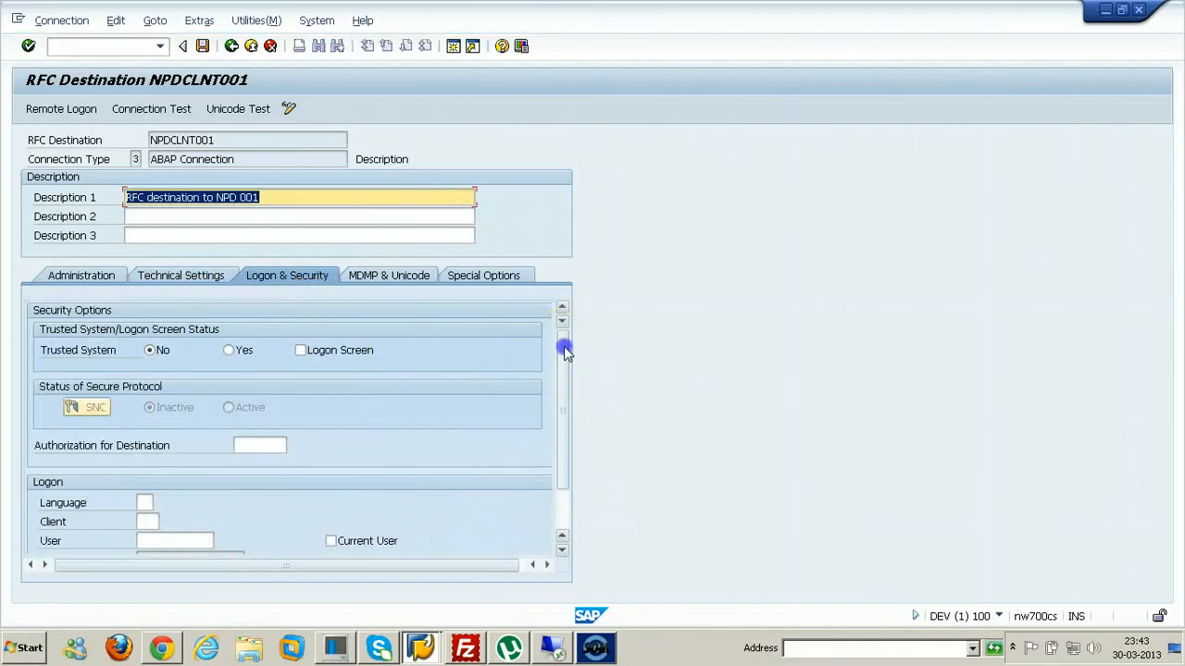
{"action": "left_click", "coordinate": [565, 434]}
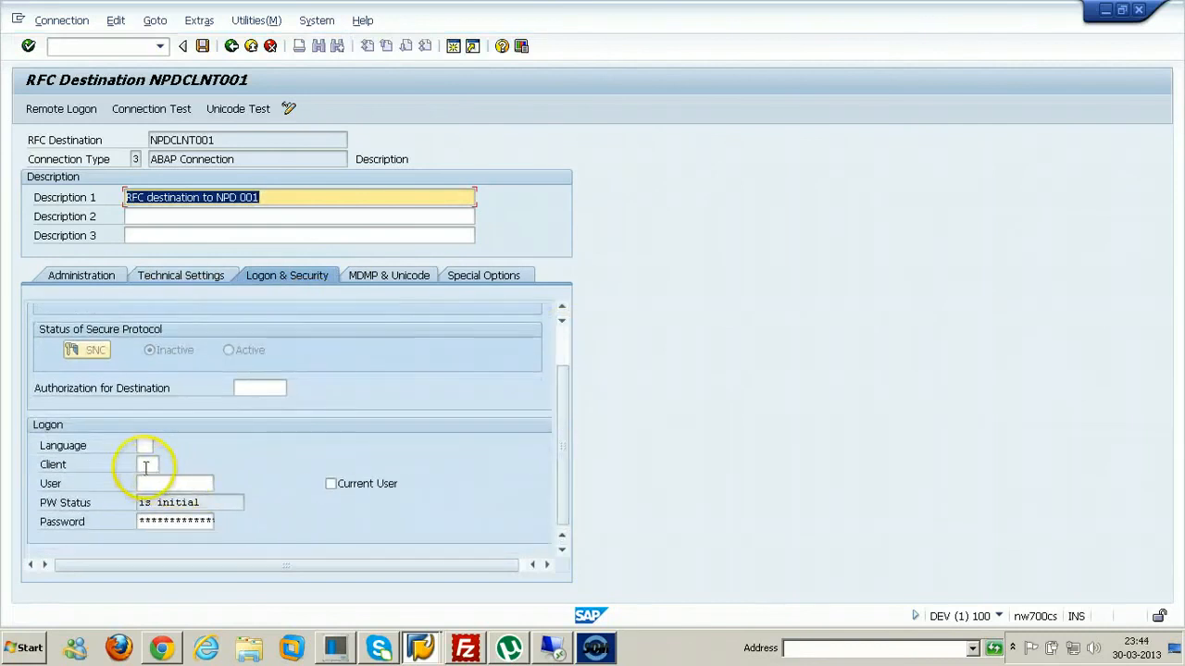
{"action": "left_click", "coordinate": [148, 464]}
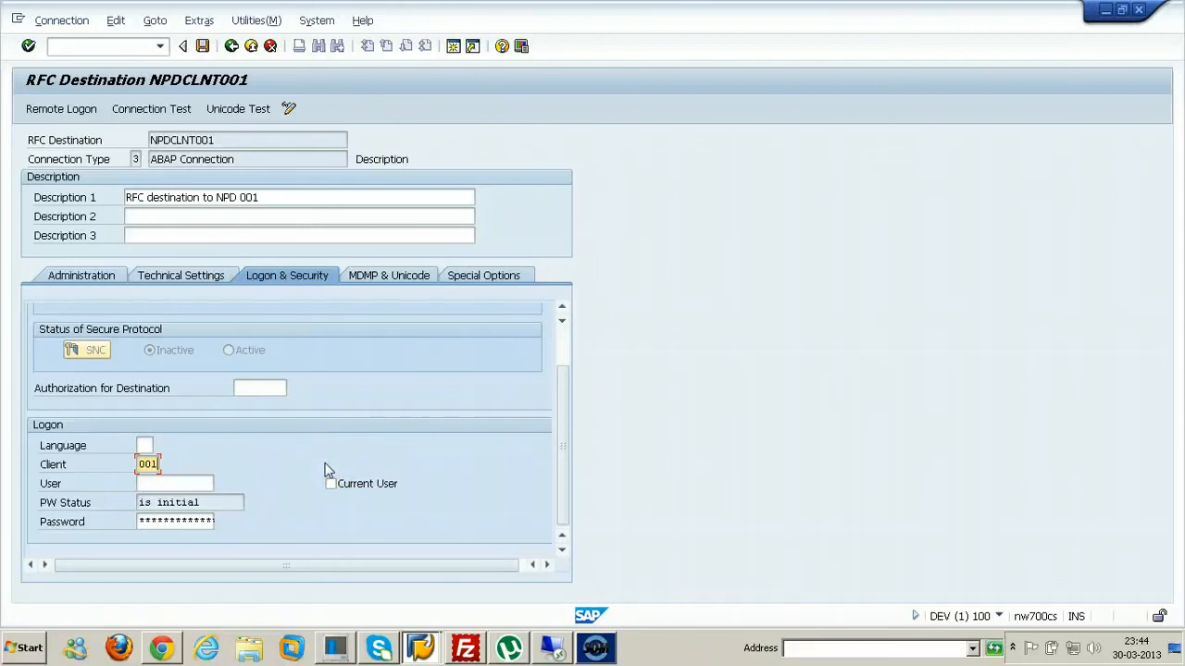
{"action": "key", "text": "Tab"}
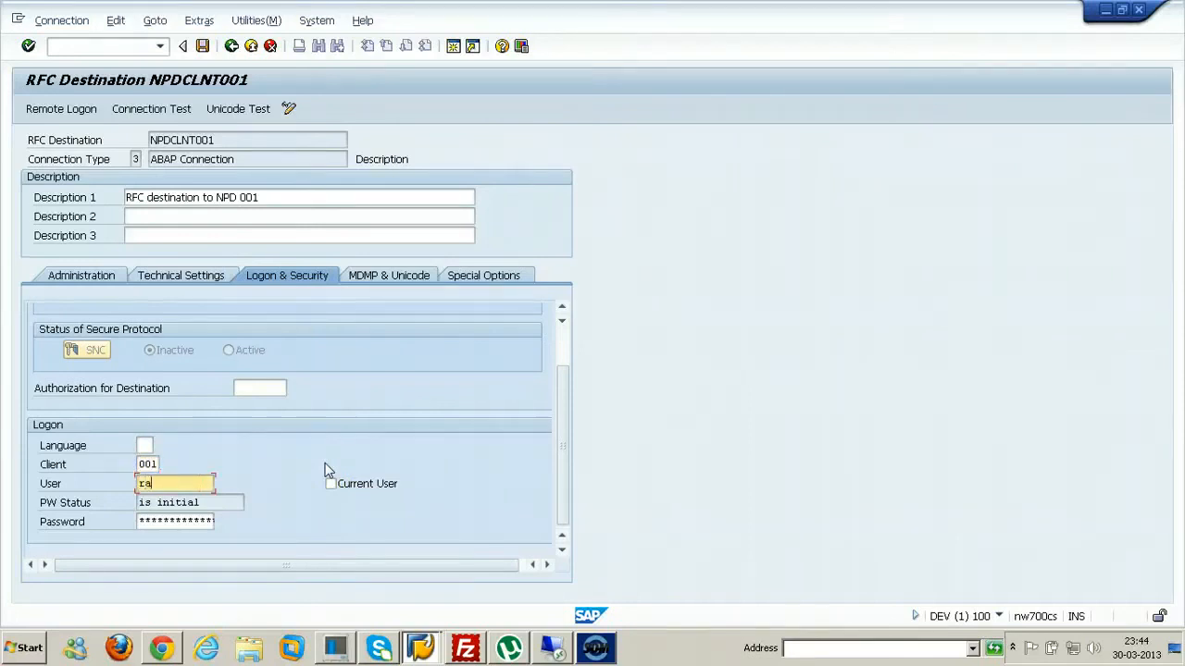
{"action": "key", "text": "Tab"}
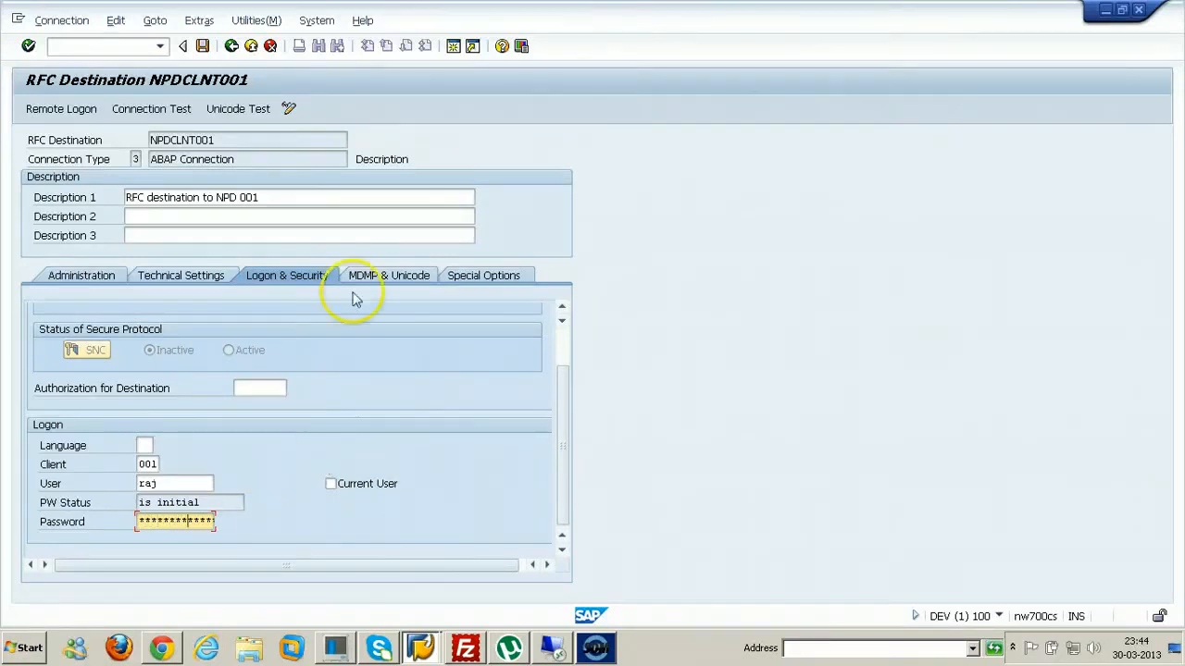
{"action": "left_click", "coordinate": [202, 45]}
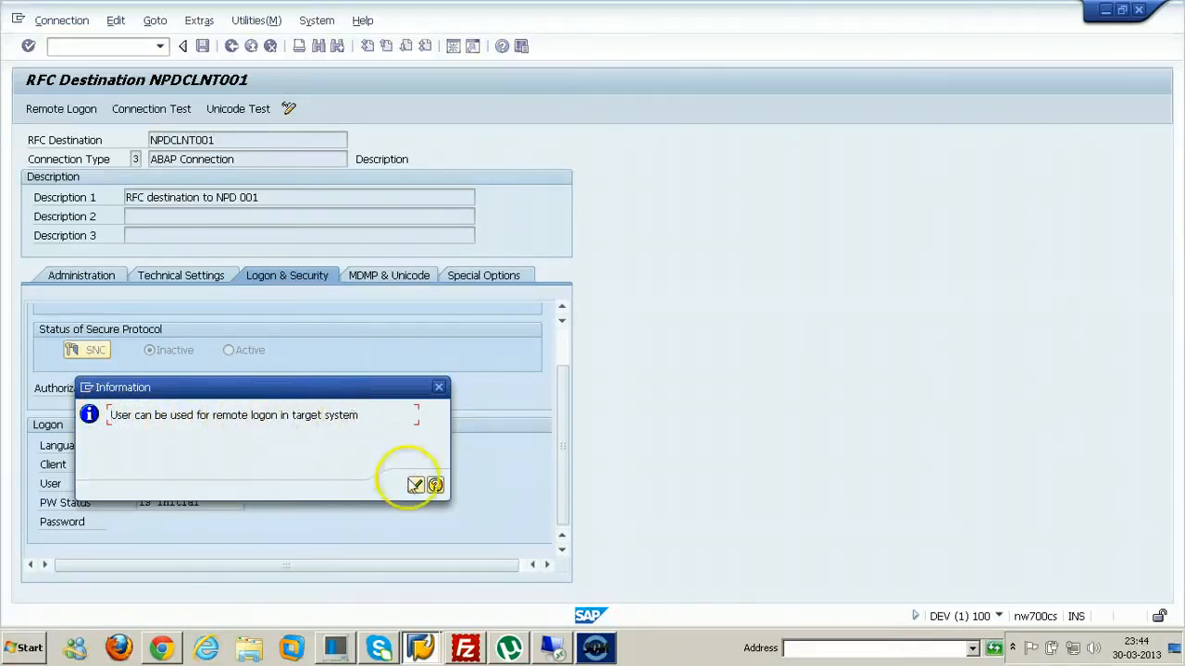
{"action": "left_click", "coordinate": [416, 487]}
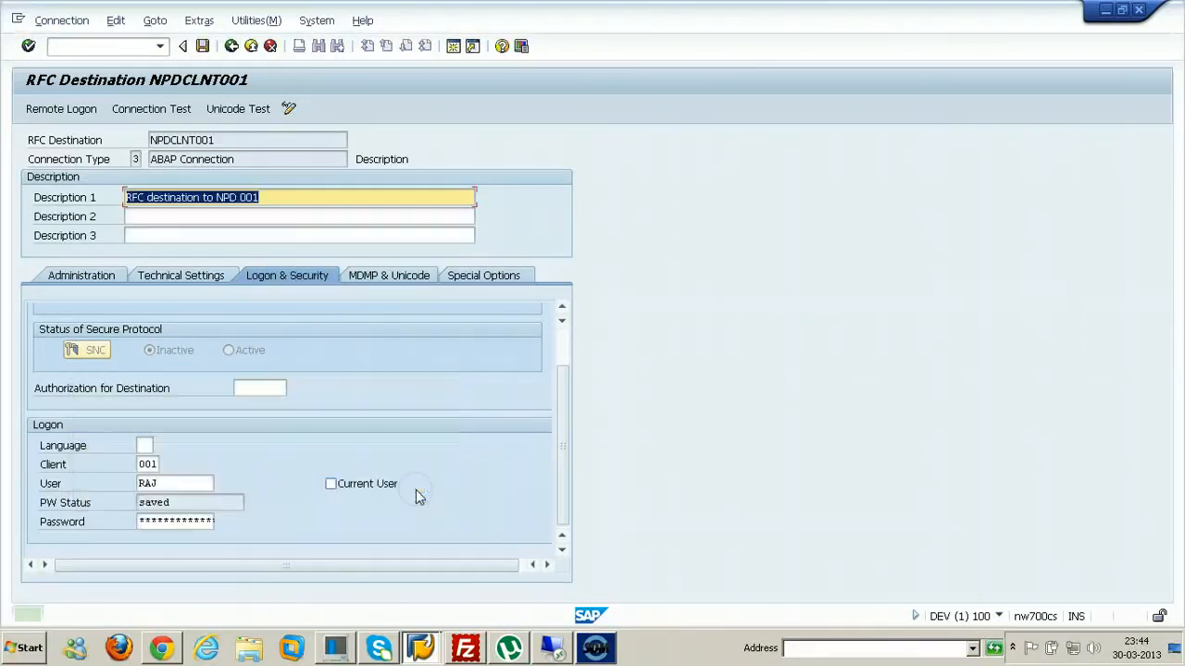
{"action": "left_click", "coordinate": [202, 45]}
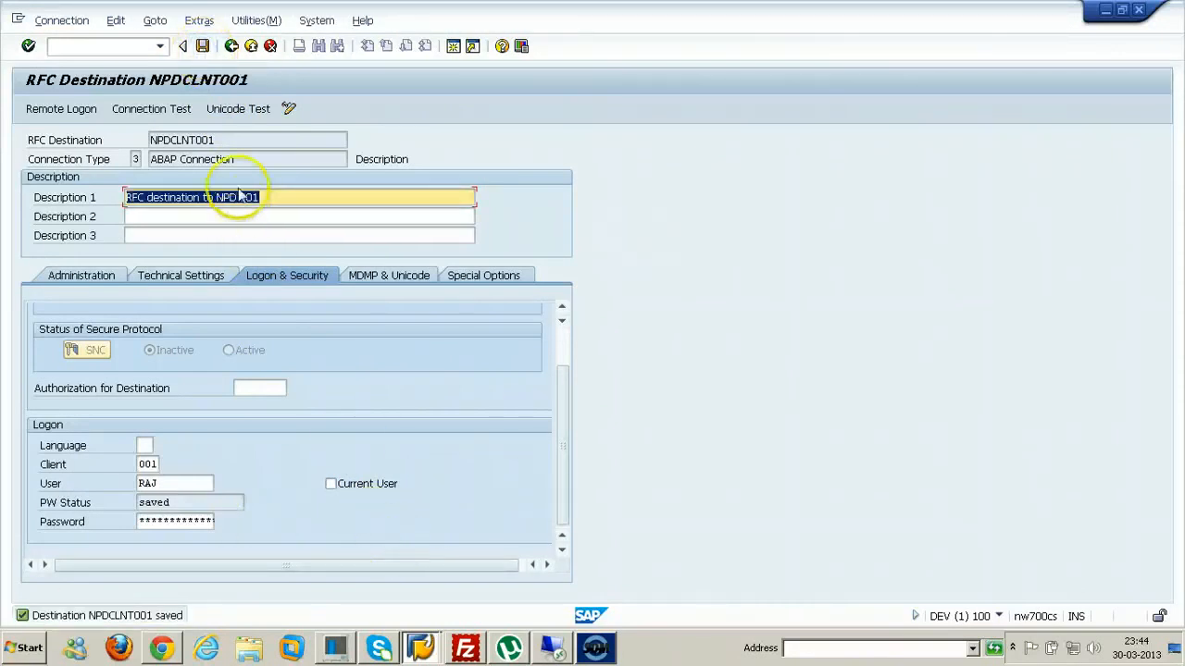
Step: Run the connection test and the Unicode test for destination NPDCLNT001
{"action": "left_click", "coordinate": [153, 109]}
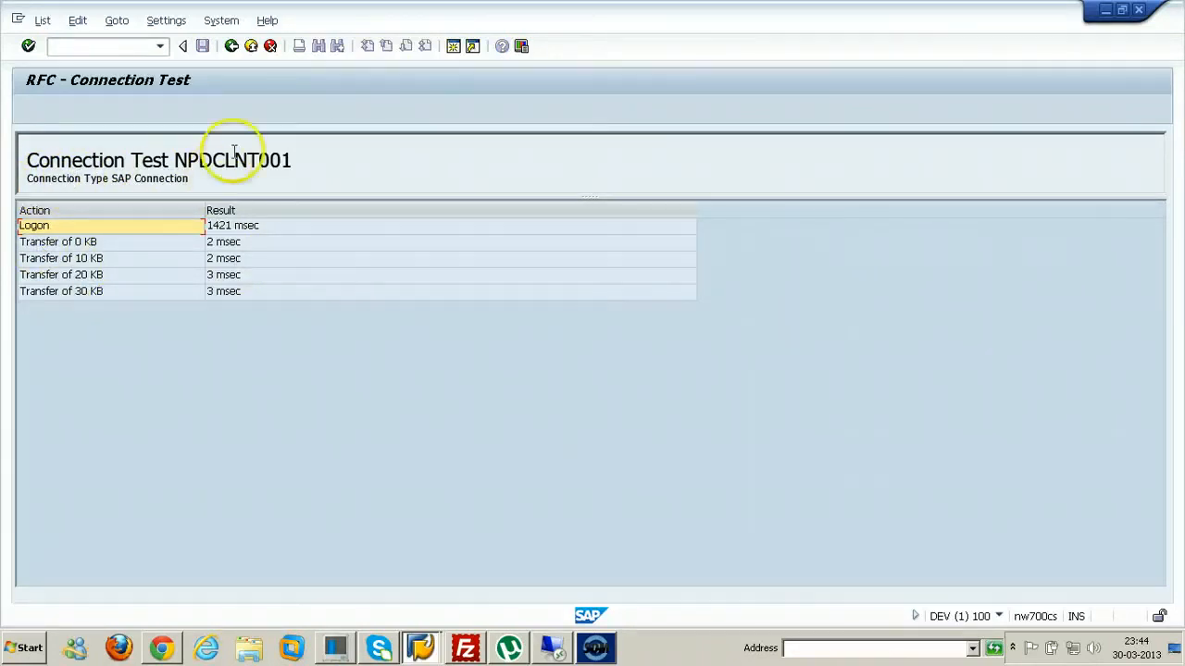
{"action": "left_click", "coordinate": [231, 48]}
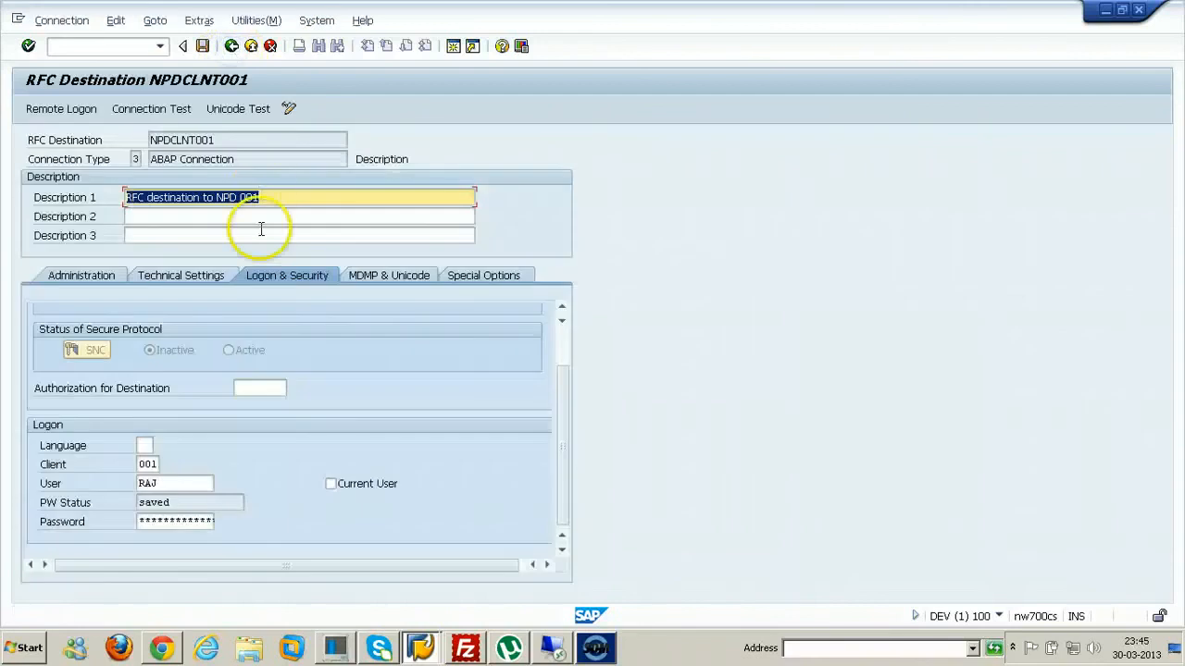
{"action": "left_click", "coordinate": [239, 109]}
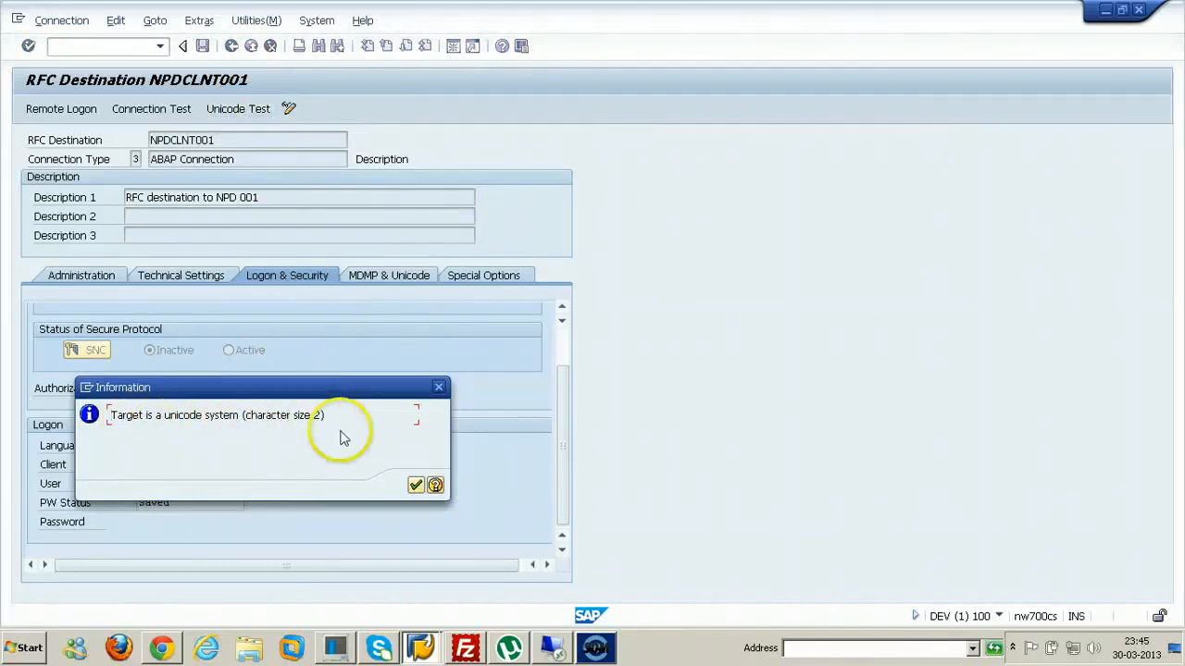
{"action": "left_click", "coordinate": [414, 484]}
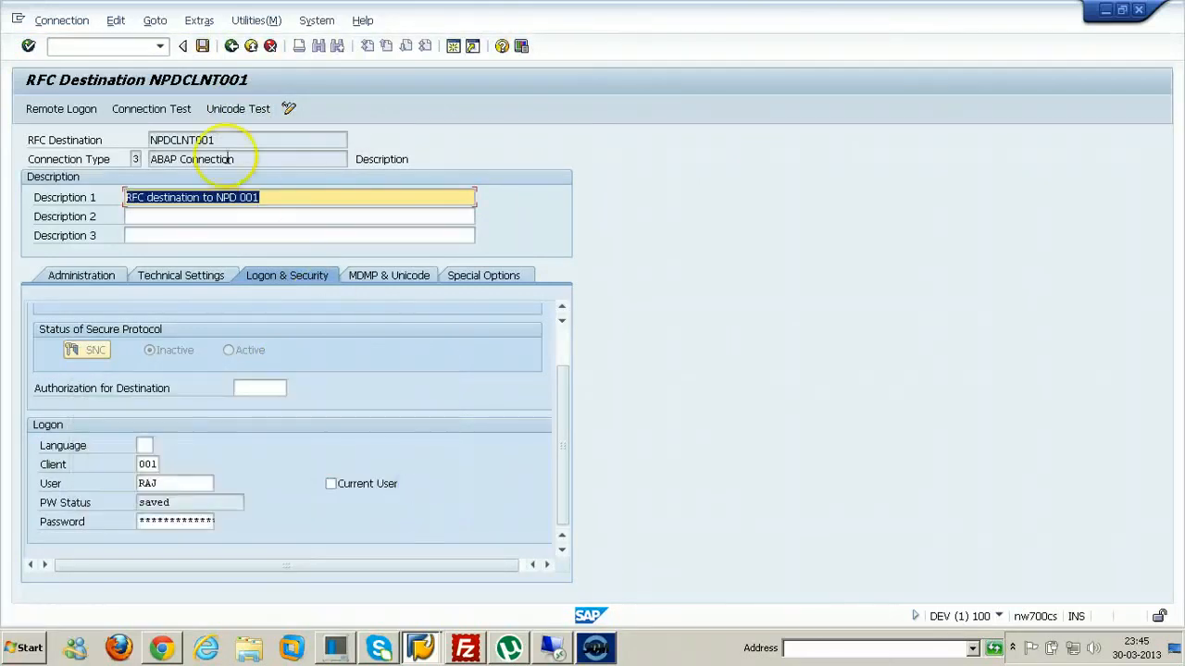
Step: Log on remotely to the NPD system through NPDCLNT001 and expand its ABAP Connections folder in transaction sm59
{"action": "left_click", "coordinate": [55, 115]}
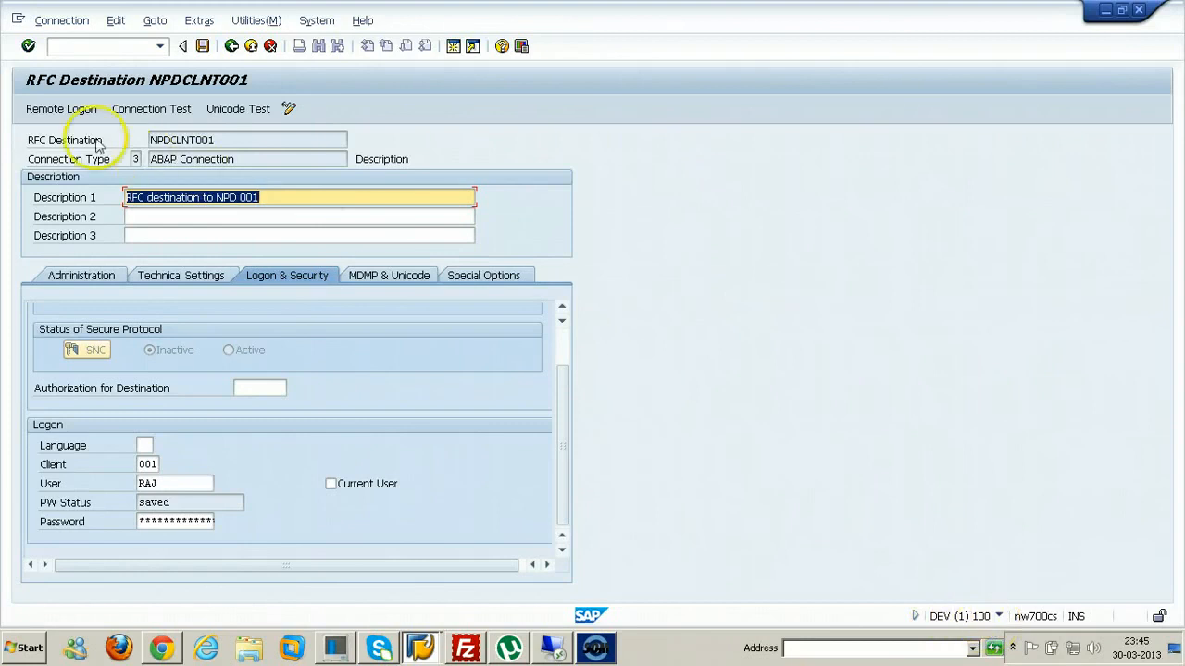
{"action": "left_click", "coordinate": [55, 112]}
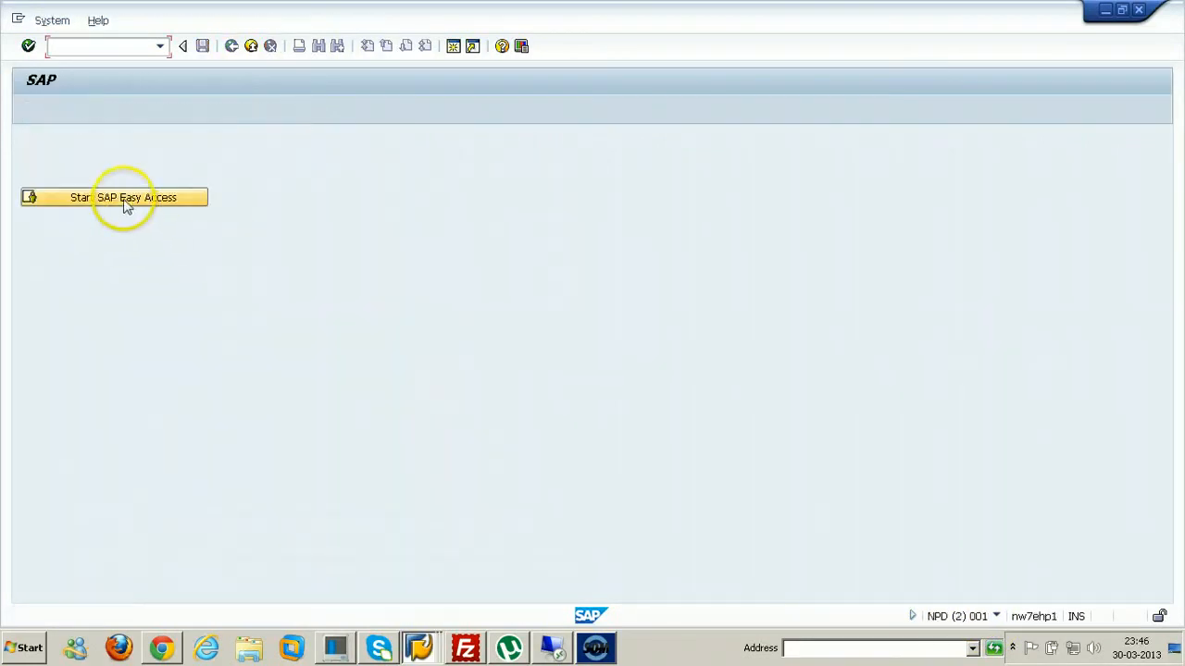
{"action": "left_click", "coordinate": [123, 201]}
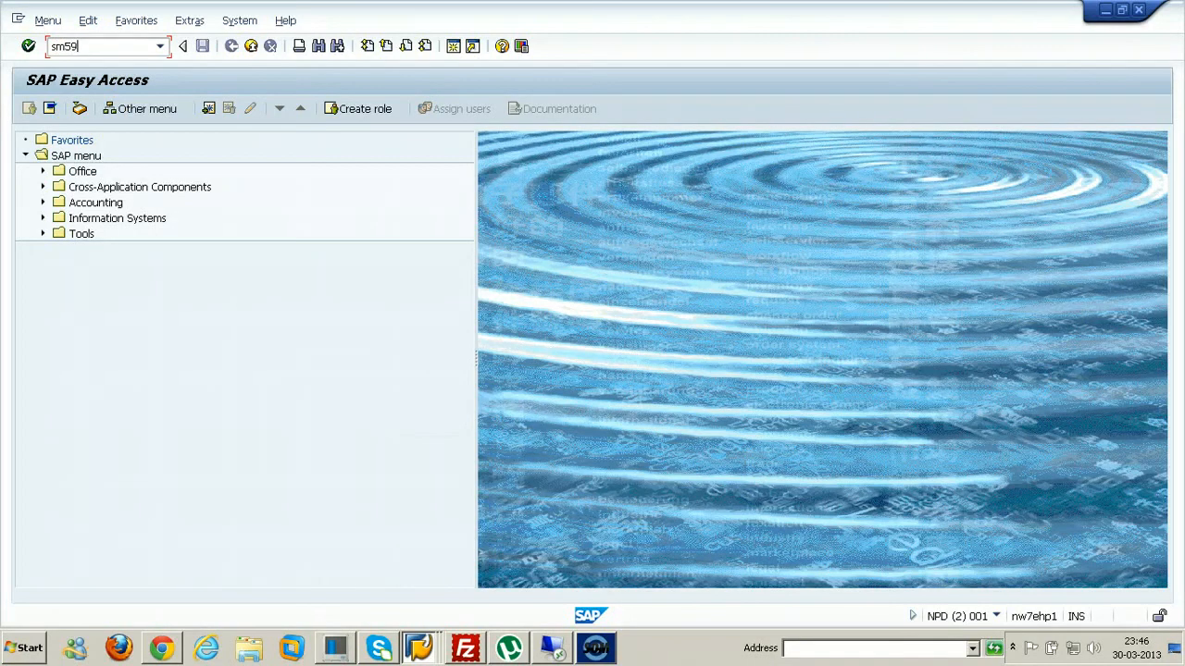
{"action": "key", "text": "Return"}
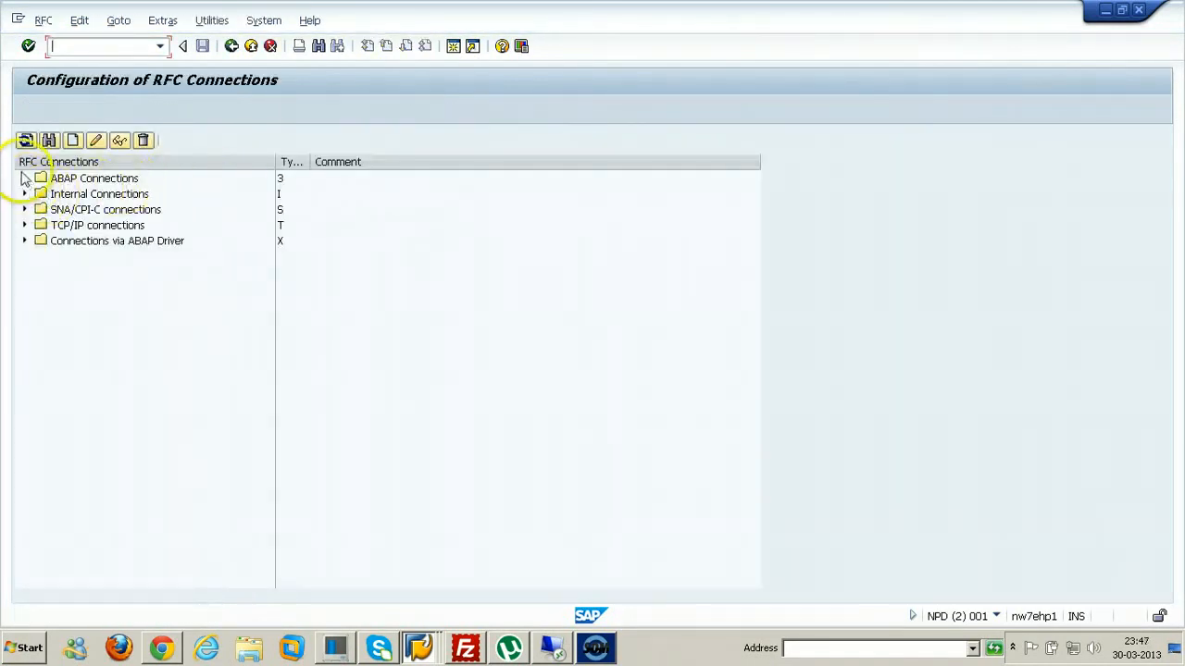
{"action": "left_click", "coordinate": [23, 177]}
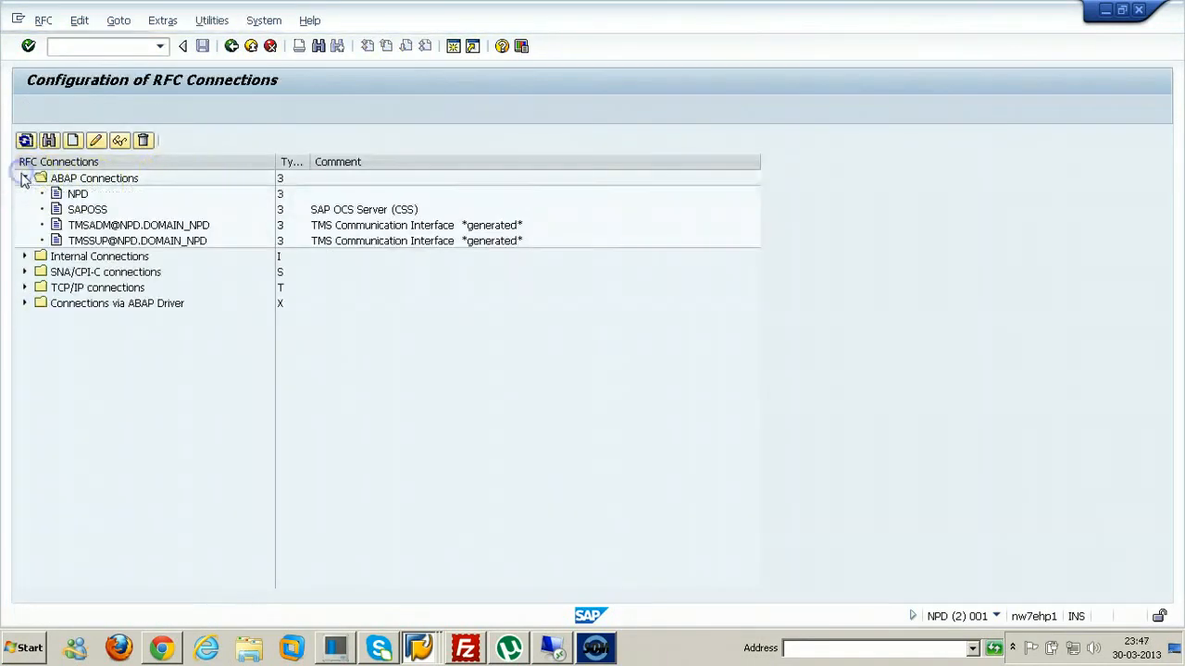
Step: Start a new RFC destination named DEVCLNT000 in NPD and check the client number in the DEV session
{"action": "left_click", "coordinate": [73, 141]}
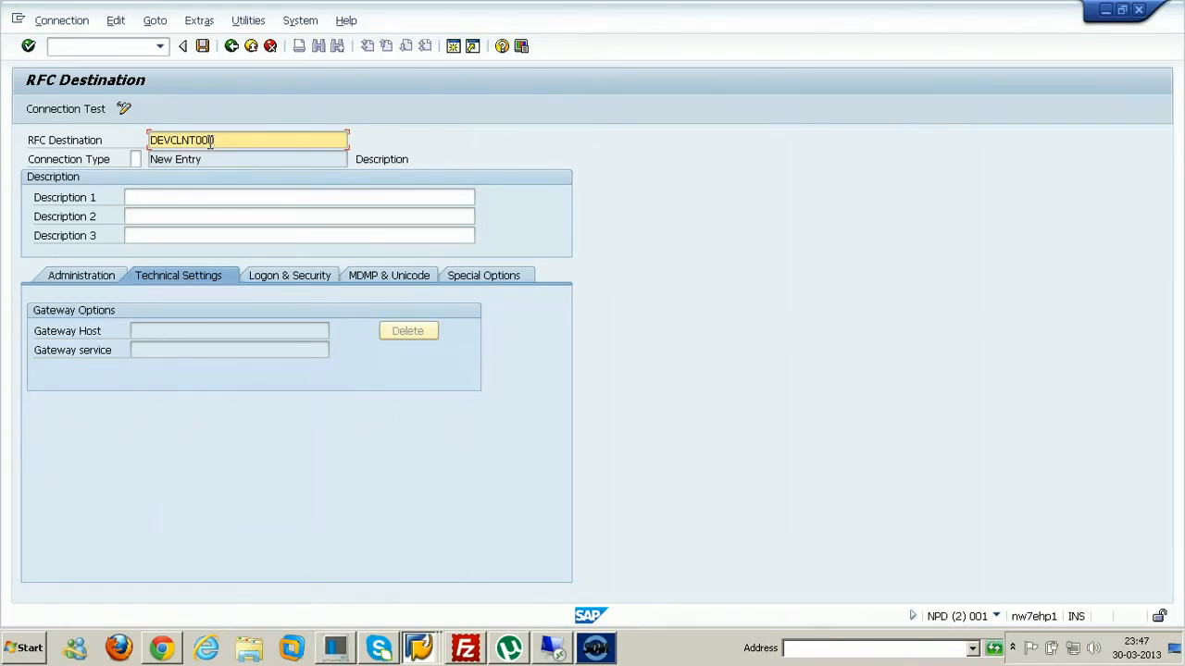
{"action": "left_click", "coordinate": [416, 645]}
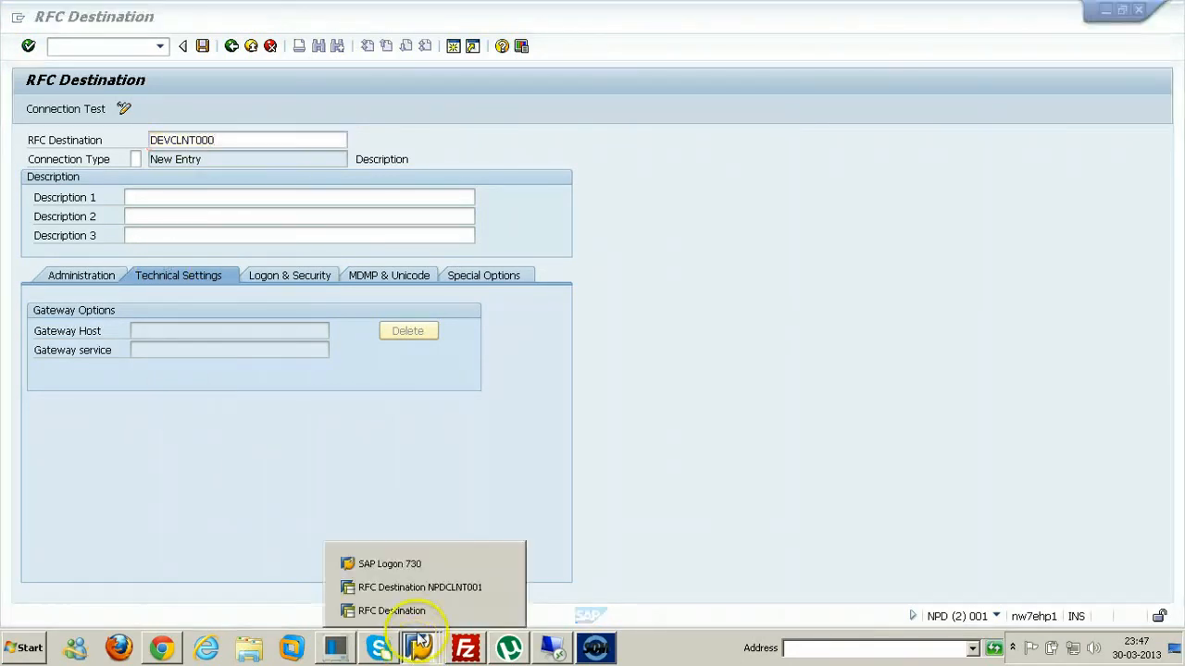
{"action": "left_click", "coordinate": [407, 587]}
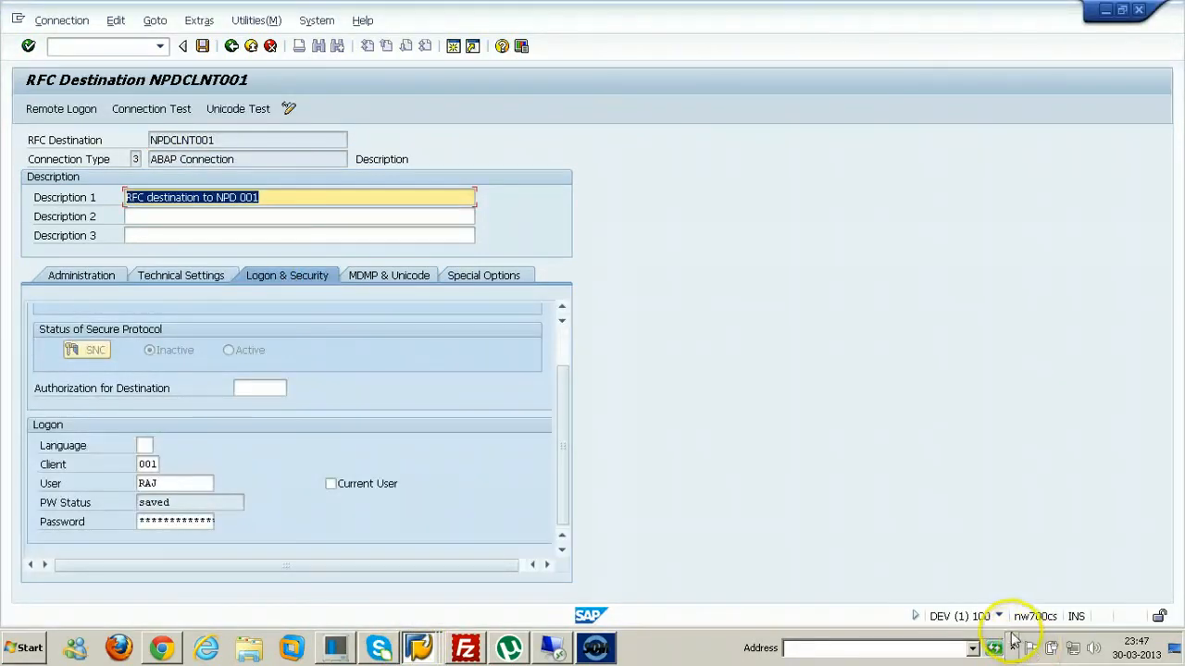
{"action": "left_click", "coordinate": [422, 648]}
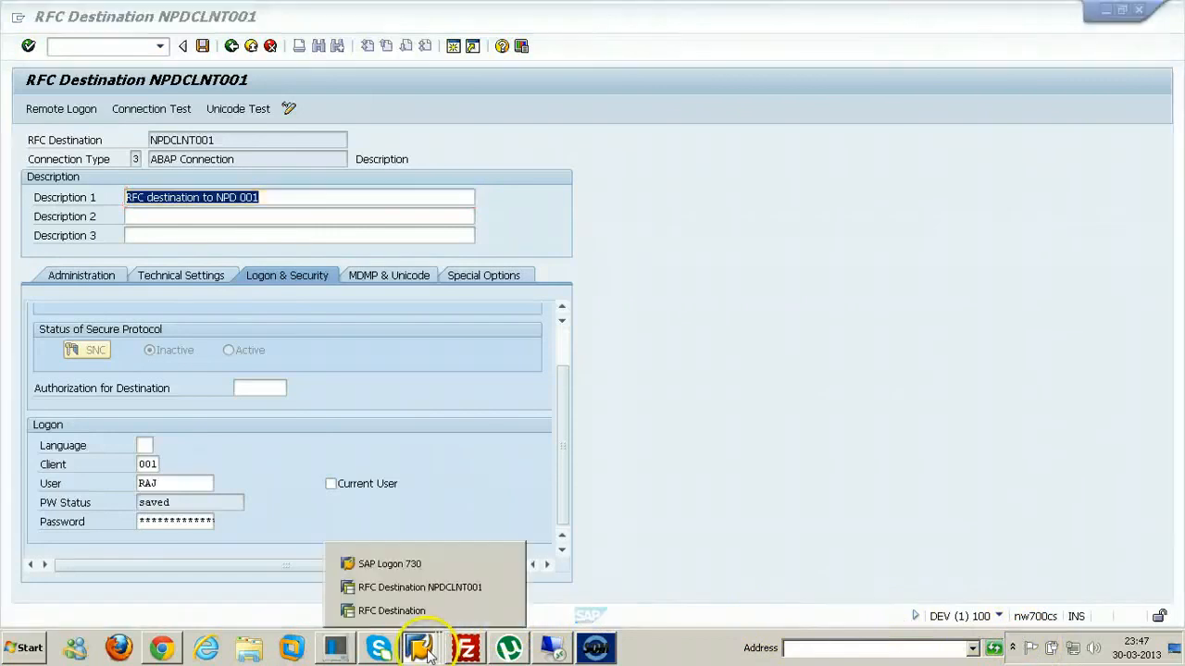
{"action": "left_click", "coordinate": [407, 610]}
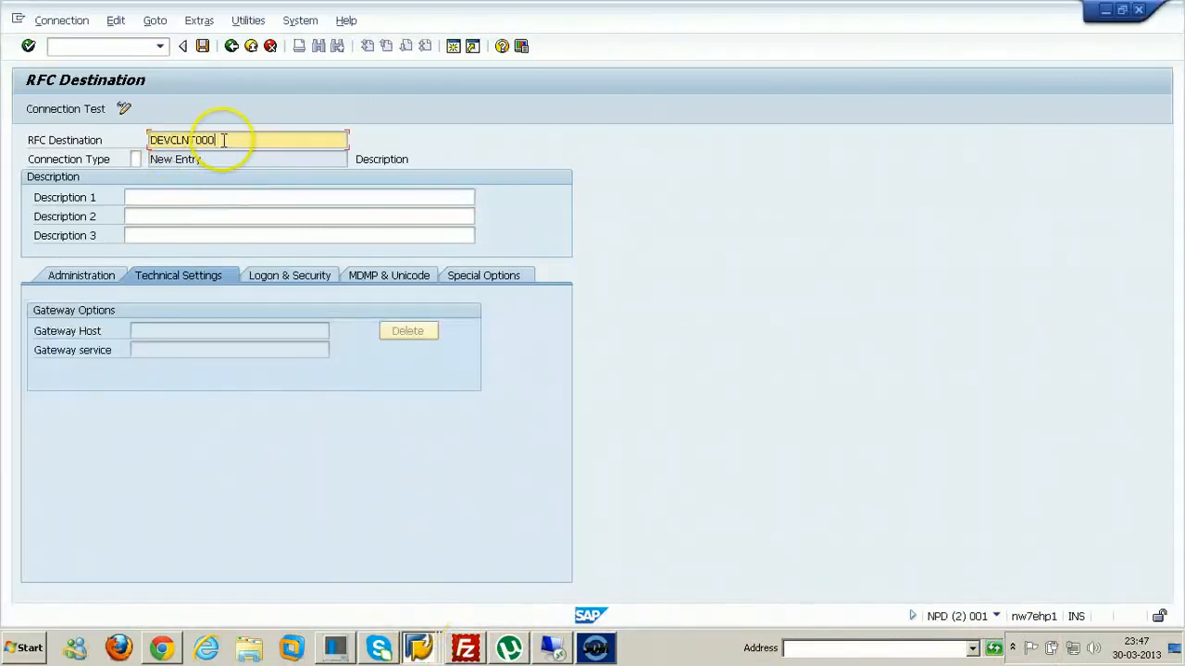
Step: Change the destination name to DEVCLNT100, set connection type 3 and the description "RFC destination to DEV 100", and save
{"action": "key", "text": "BackSpace"}
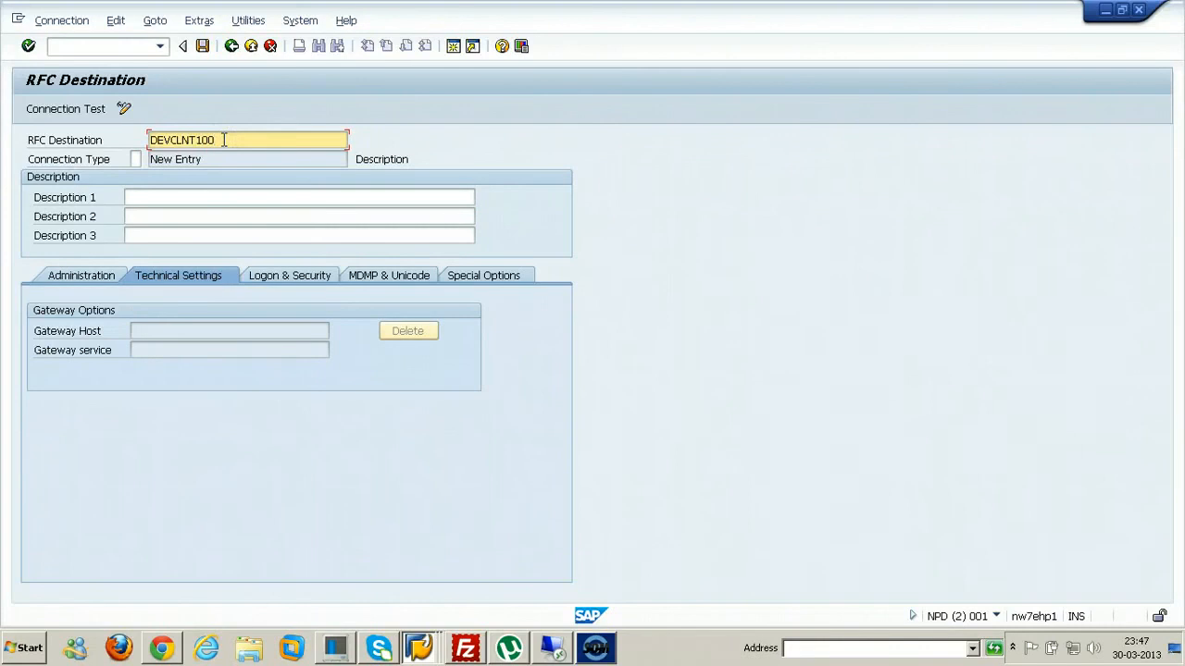
{"action": "left_click", "coordinate": [136, 160]}
{"action": "type", "text": "3"}
{"action": "left_click", "coordinate": [176, 196]}
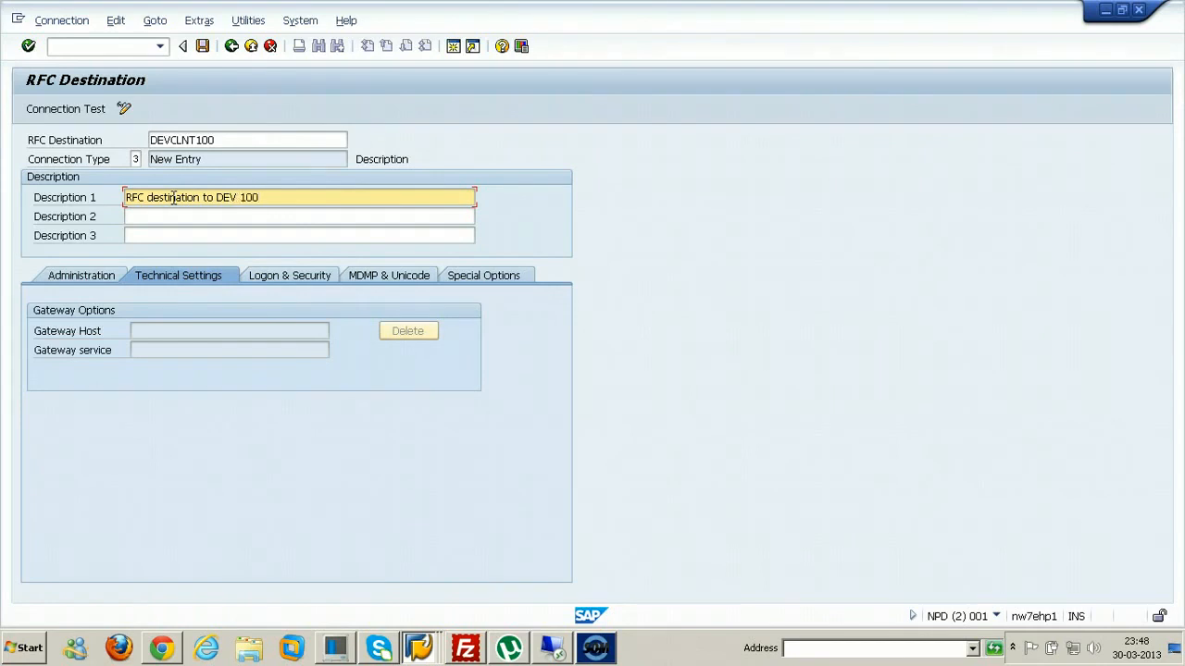
{"action": "left_click", "coordinate": [203, 45]}
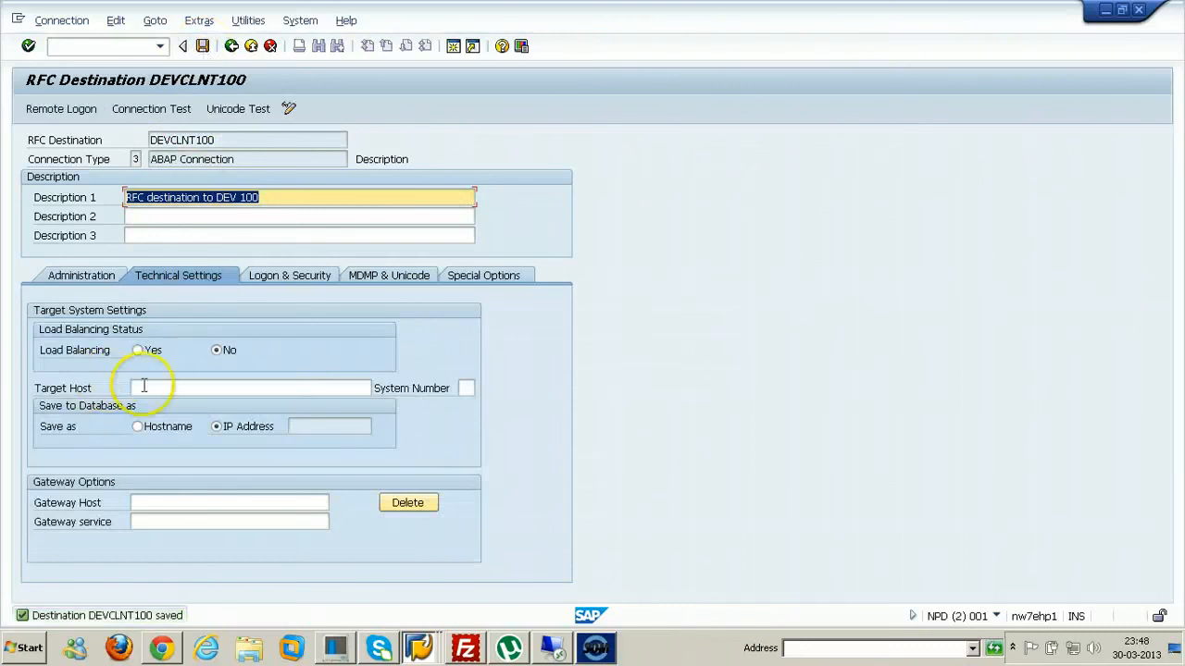
Step: Set the target host to nw700cs with system number 00, keep it saved as an IP address, and save the destination
{"action": "left_click", "coordinate": [168, 388]}
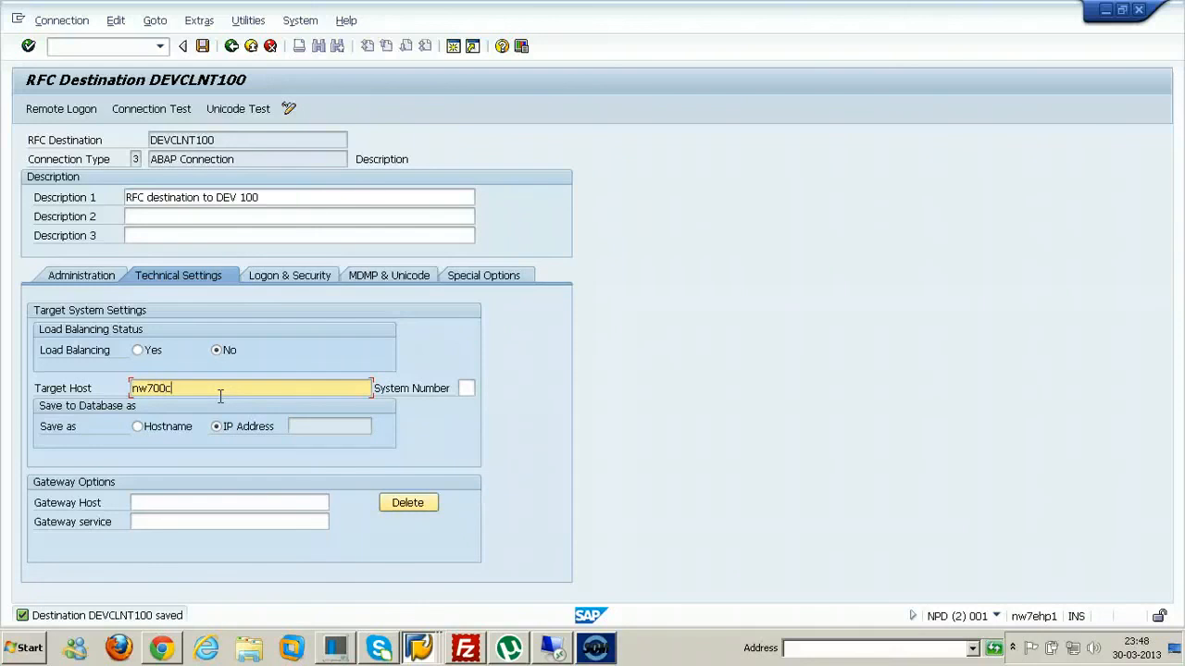
{"action": "key", "text": "Tab"}
{"action": "type", "text": "00"}
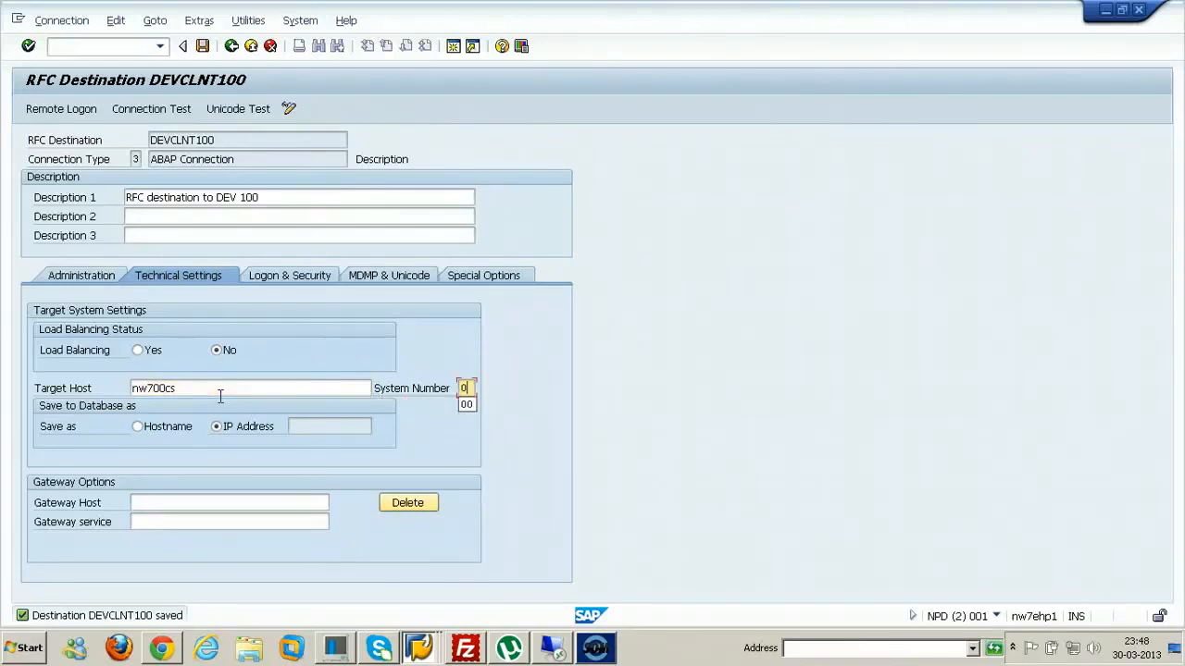
{"action": "left_click", "coordinate": [137, 427]}
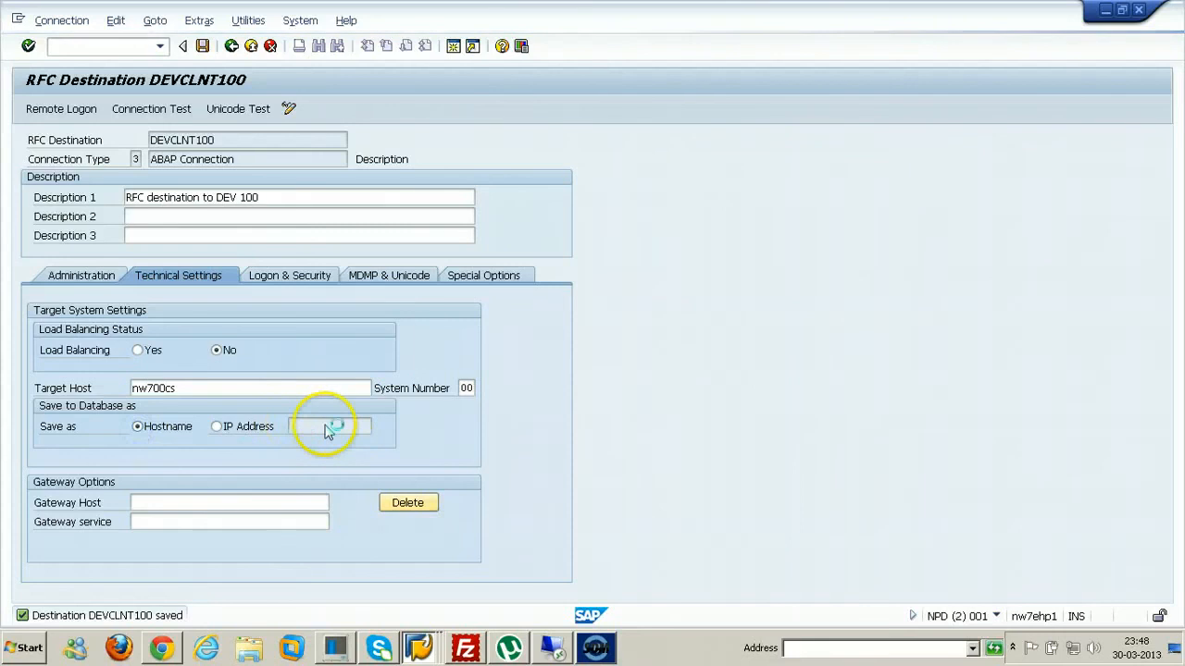
{"action": "left_click", "coordinate": [215, 427]}
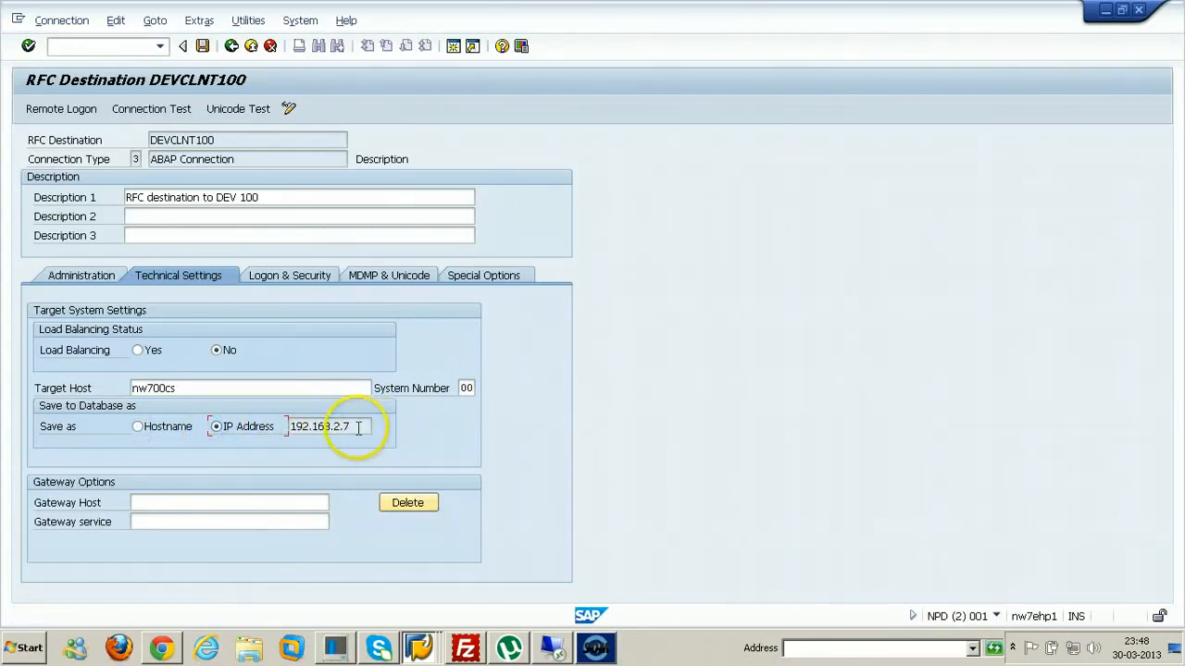
{"action": "left_click", "coordinate": [202, 46]}
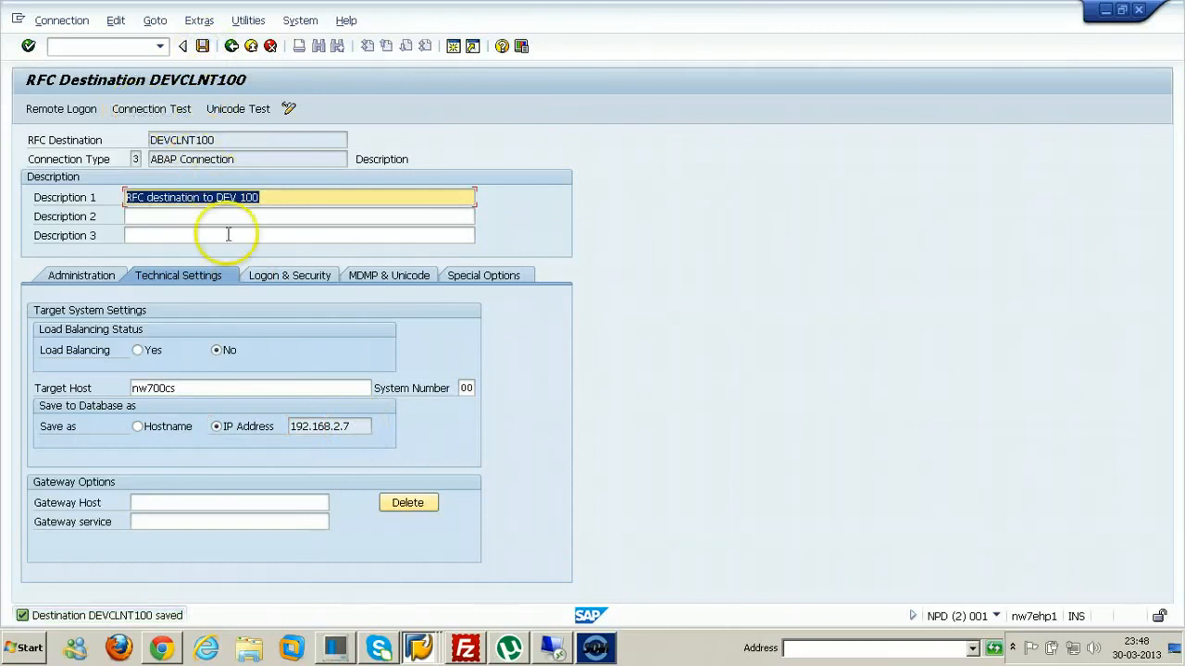
Step: Set the logon data of DEVCLNT100 to client 100 with the user name and password, save, and acknowledge the information message
{"action": "left_click", "coordinate": [282, 277]}
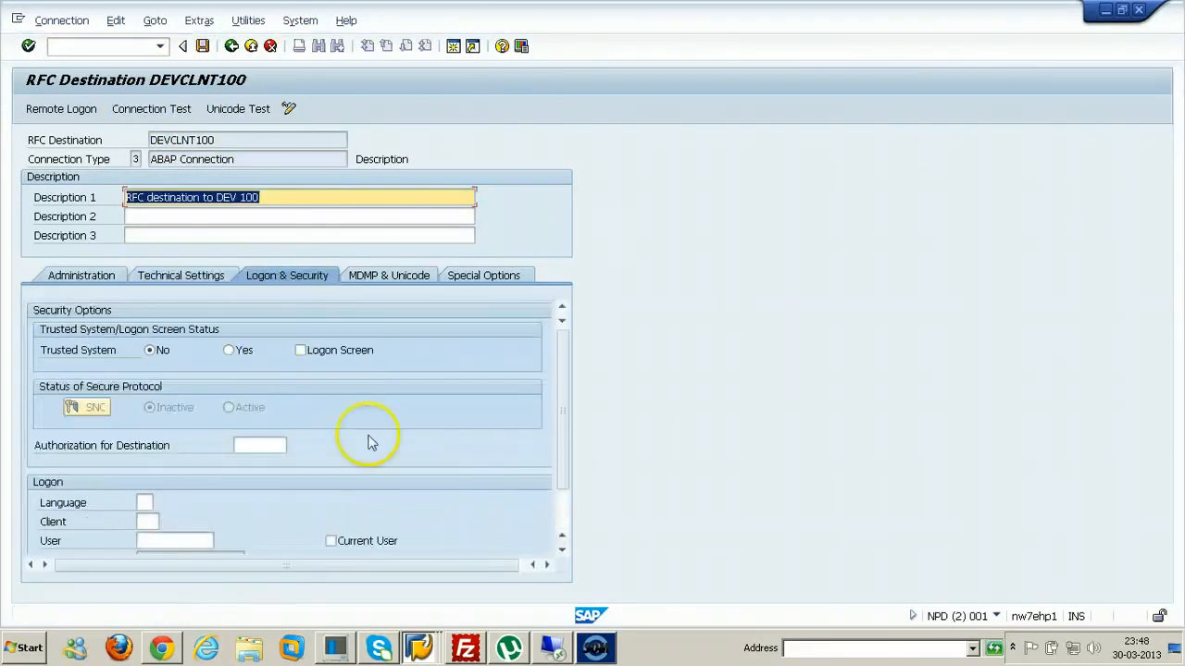
{"action": "left_click_drag", "start_coordinate": [565, 370], "coordinate": [563, 447]}
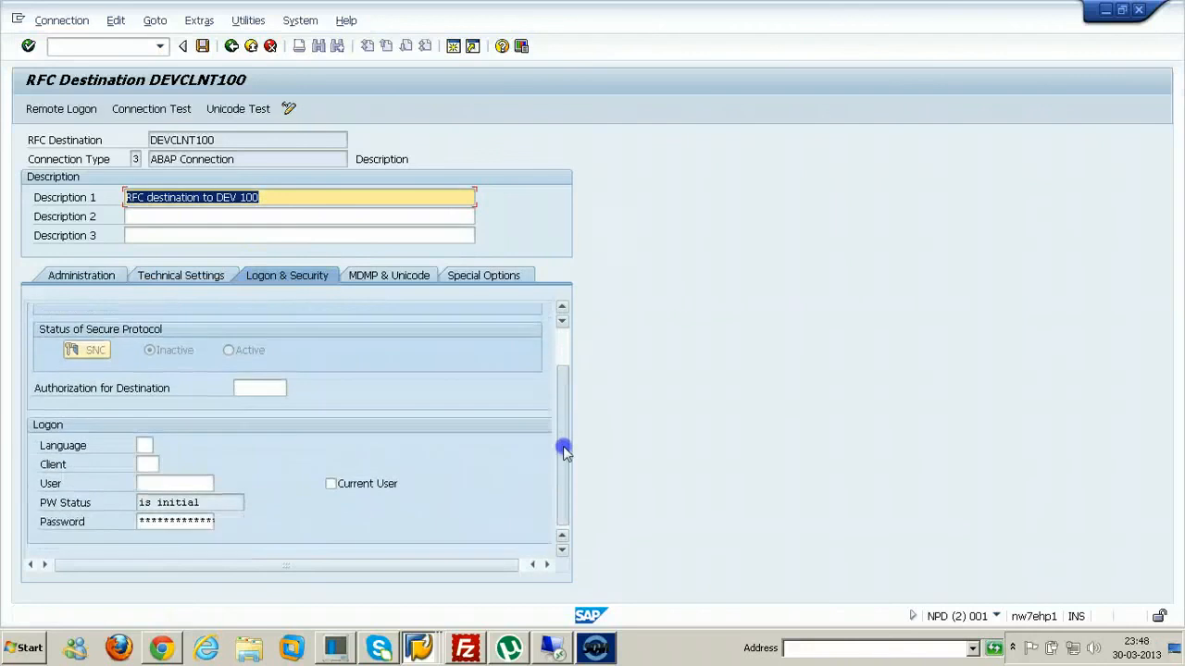
{"action": "left_click", "coordinate": [148, 464]}
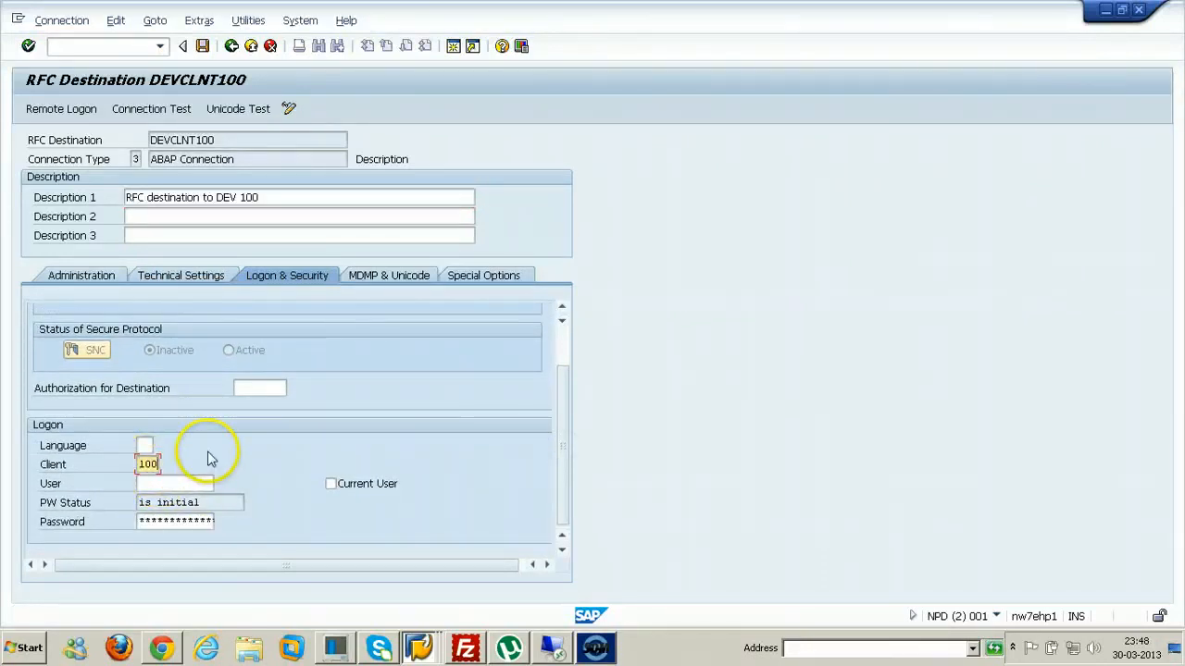
{"action": "key", "text": "Tab"}
{"action": "type", "text": "raj"}
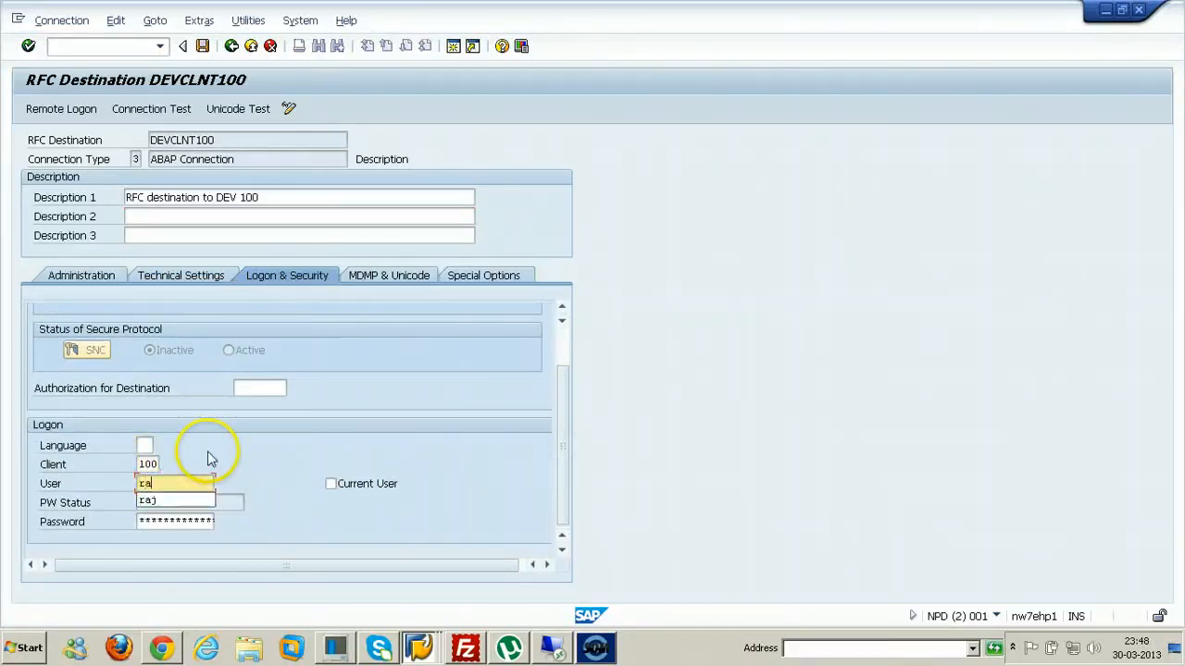
{"action": "key", "text": "Tab"}
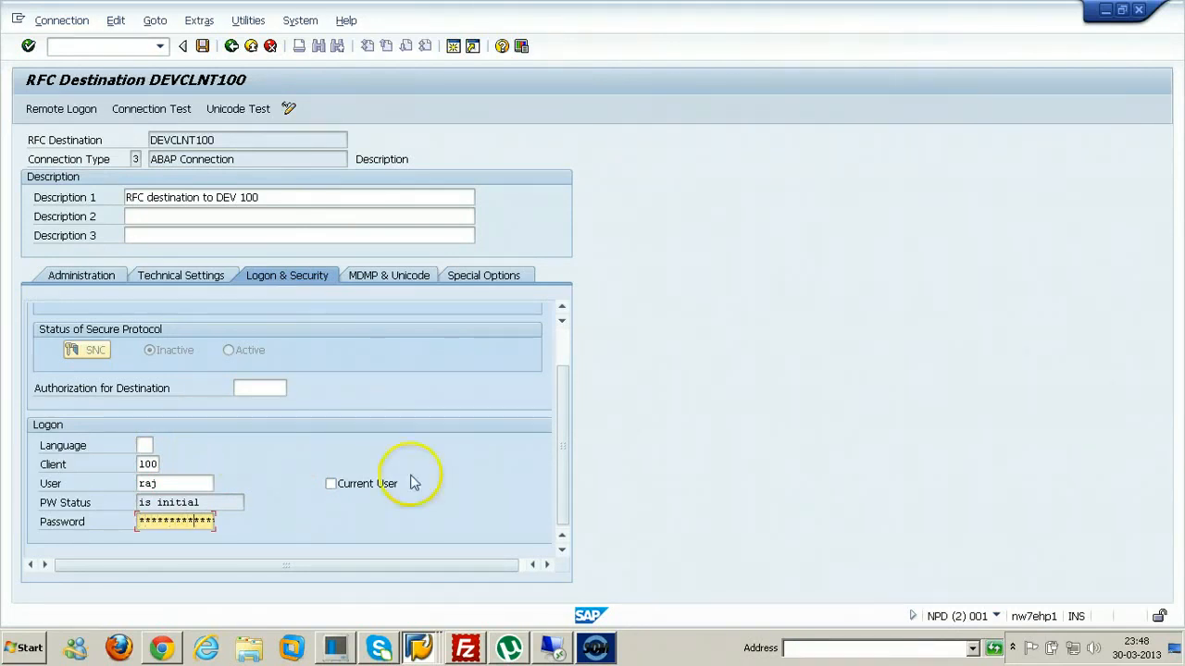
{"action": "left_click", "coordinate": [202, 48]}
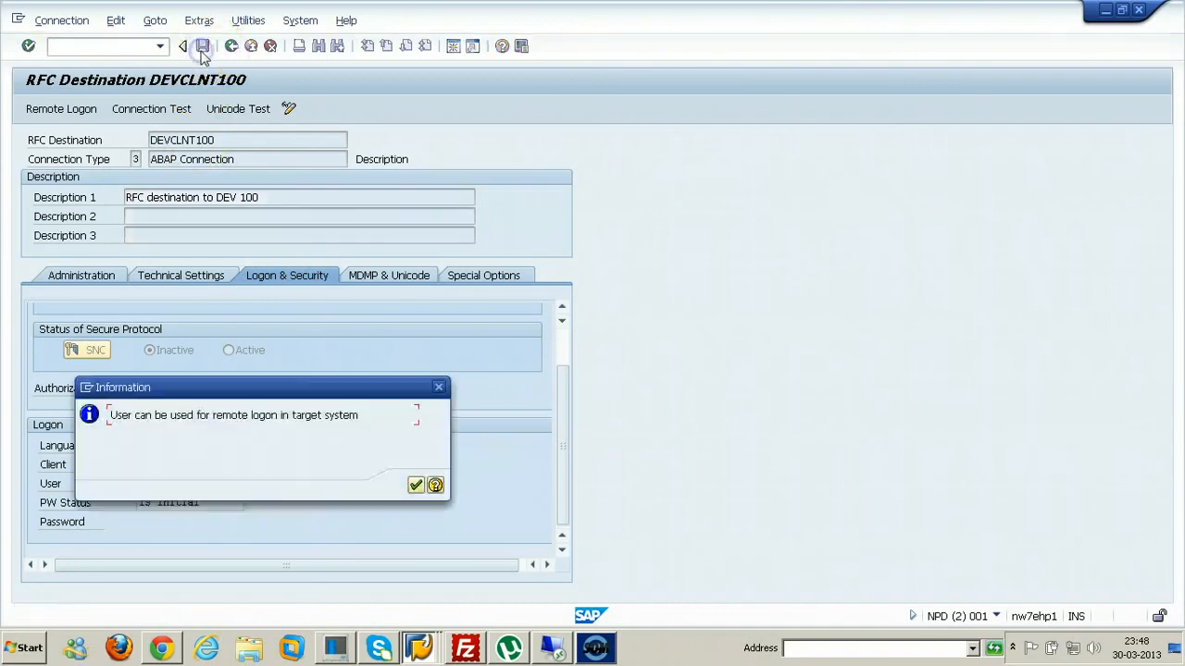
{"action": "left_click", "coordinate": [416, 487]}
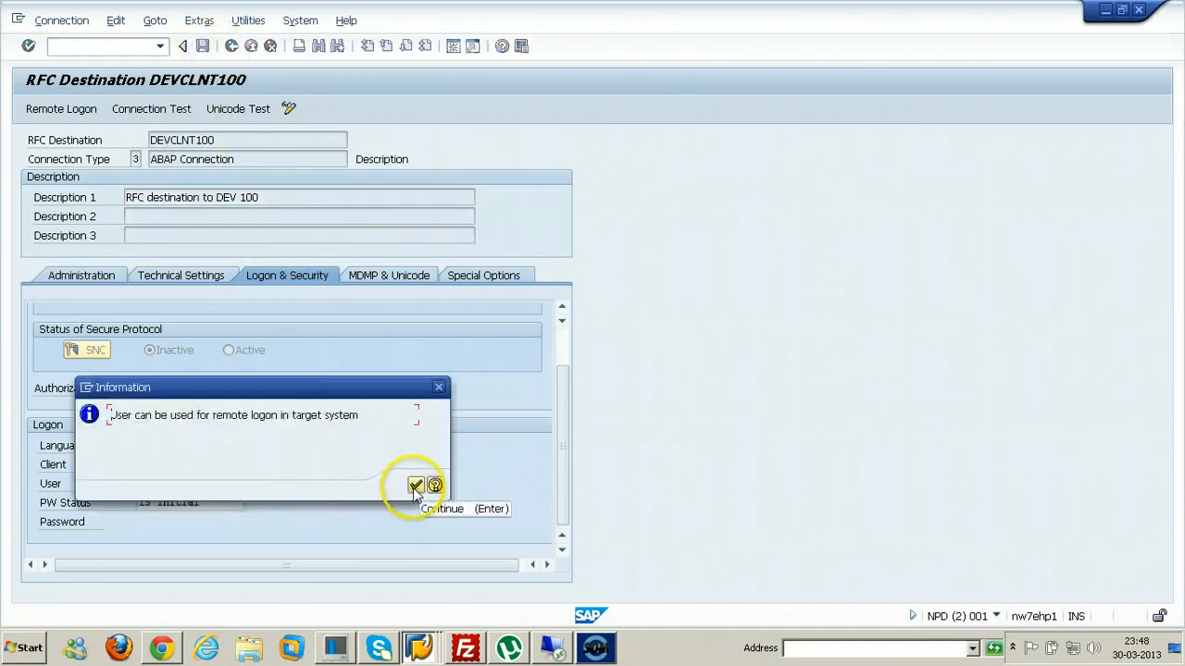
{"action": "left_click", "coordinate": [413, 486]}
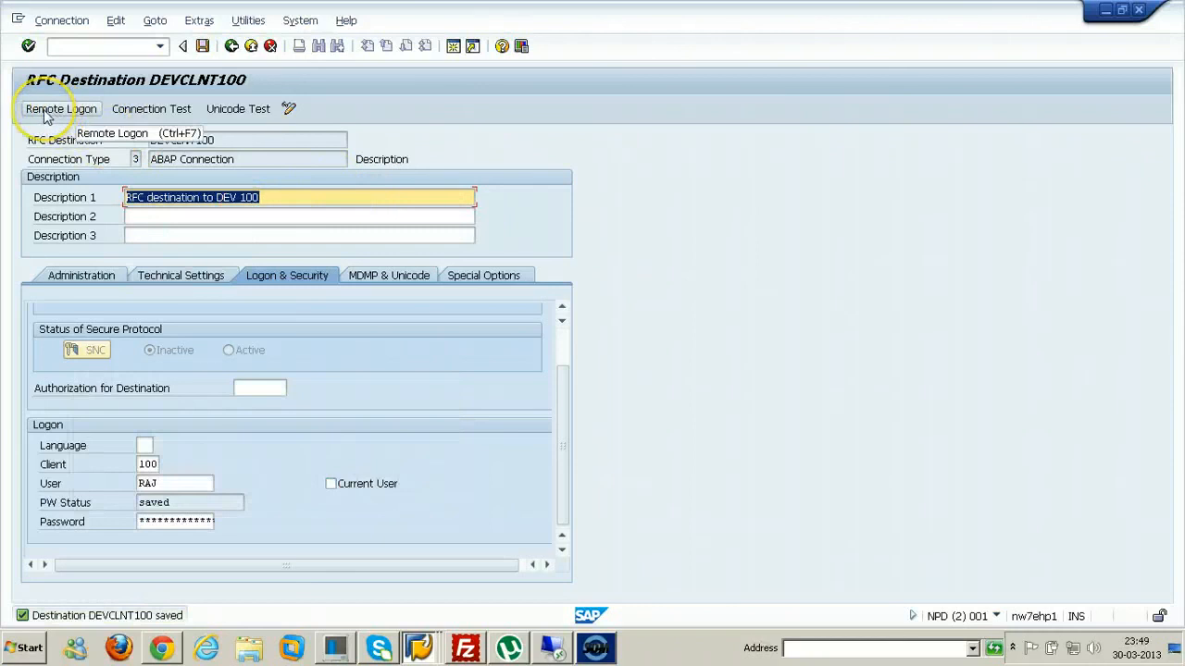
Step: Run the connection test for DEVCLNT100, then log on remotely to the DEV system and start SAP Easy Access
{"action": "left_click", "coordinate": [160, 109]}
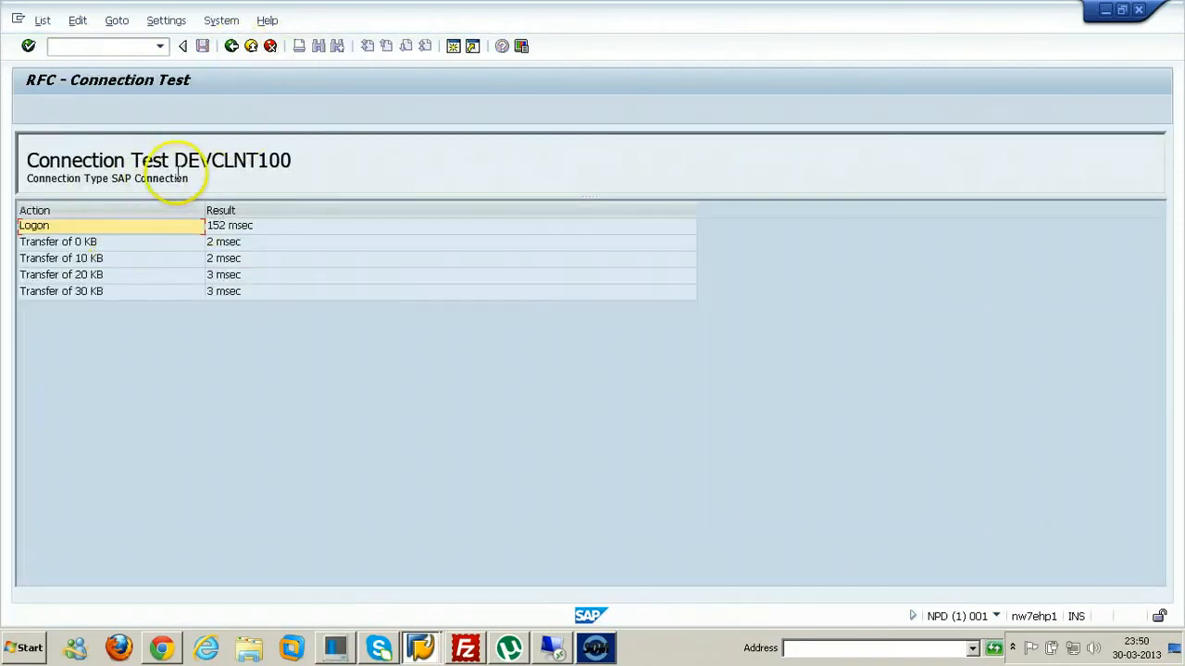
{"action": "left_click", "coordinate": [231, 45]}
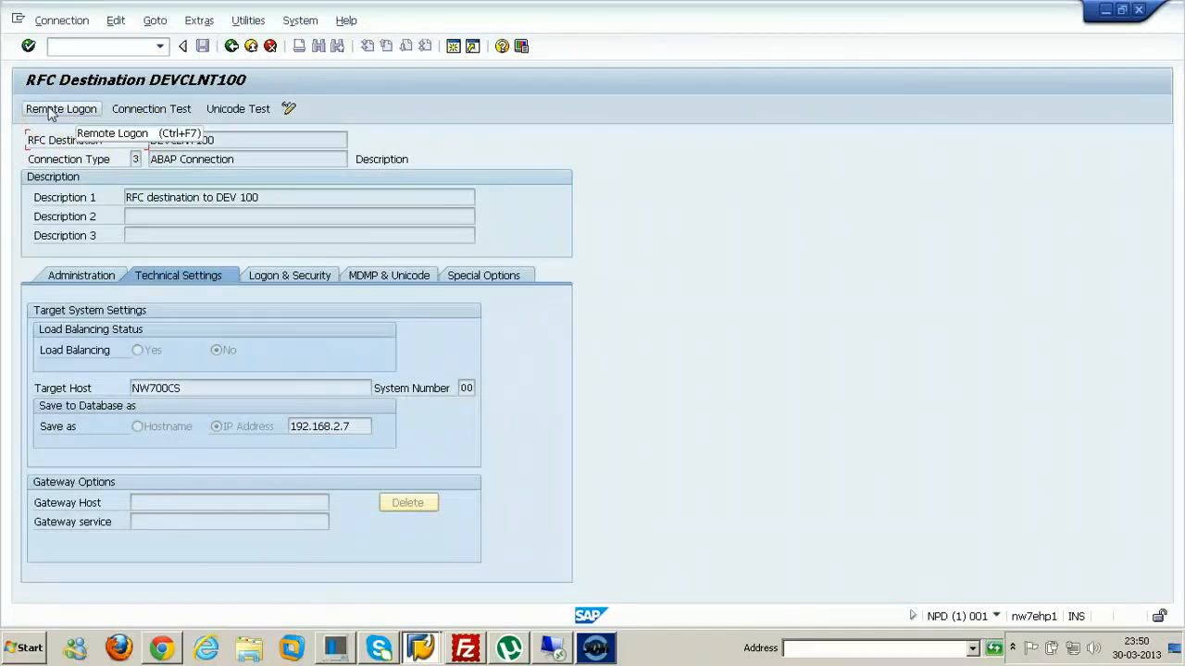
{"action": "left_click", "coordinate": [51, 109]}
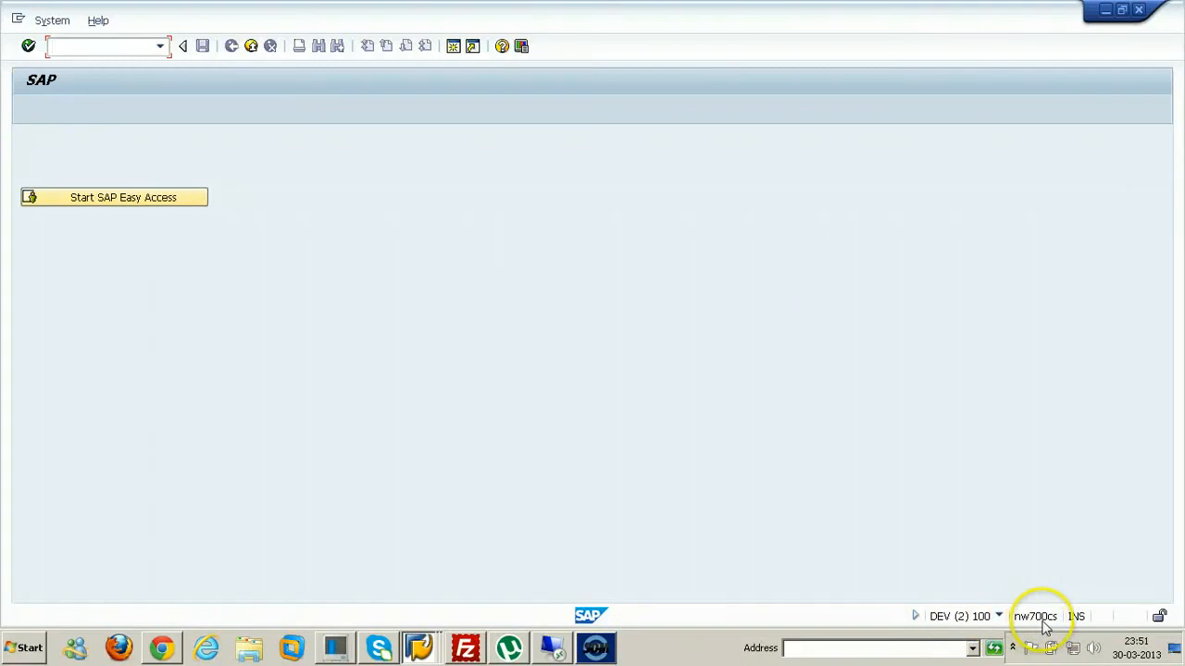
{"action": "left_click", "coordinate": [93, 204]}
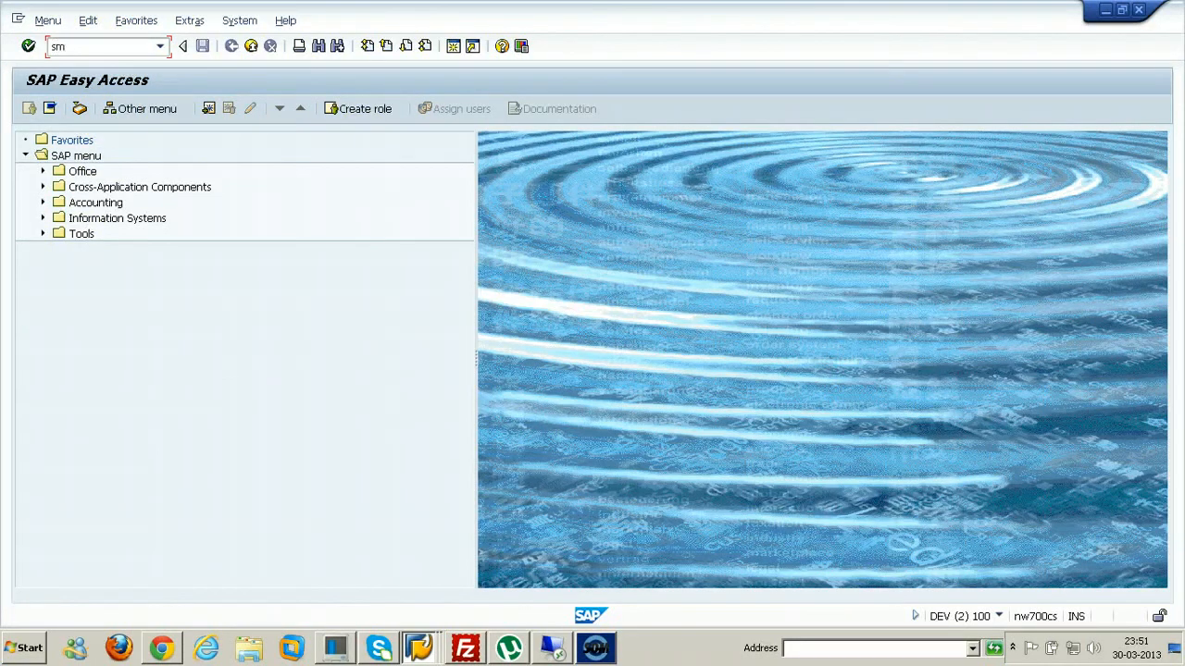
Step: Run transaction sm59 in the DEV session and open destination NPDCLNT001 from the ABAP Connections folder
{"action": "key", "text": "Return"}
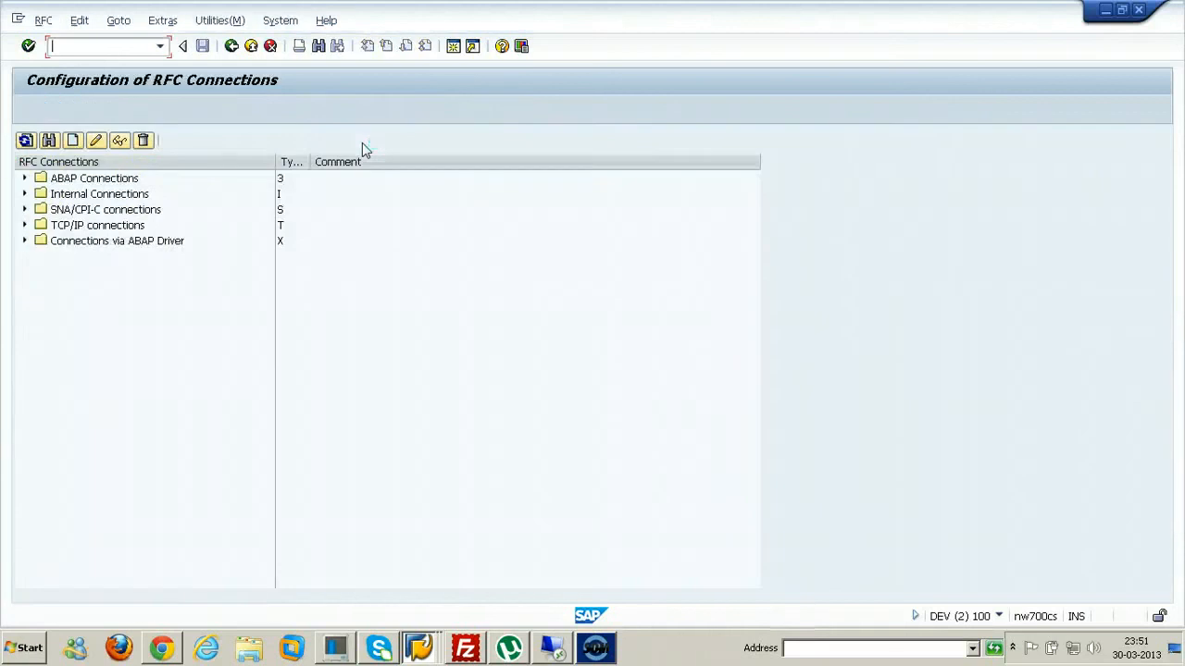
{"action": "left_click", "coordinate": [24, 177]}
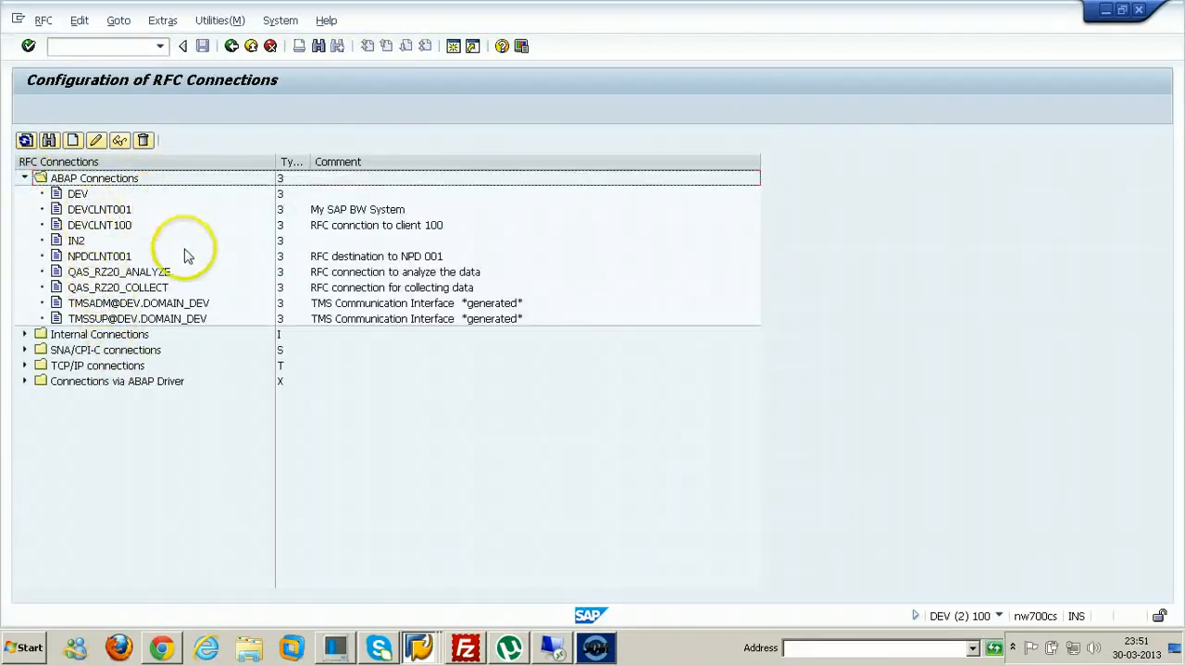
{"action": "left_click", "coordinate": [102, 258]}
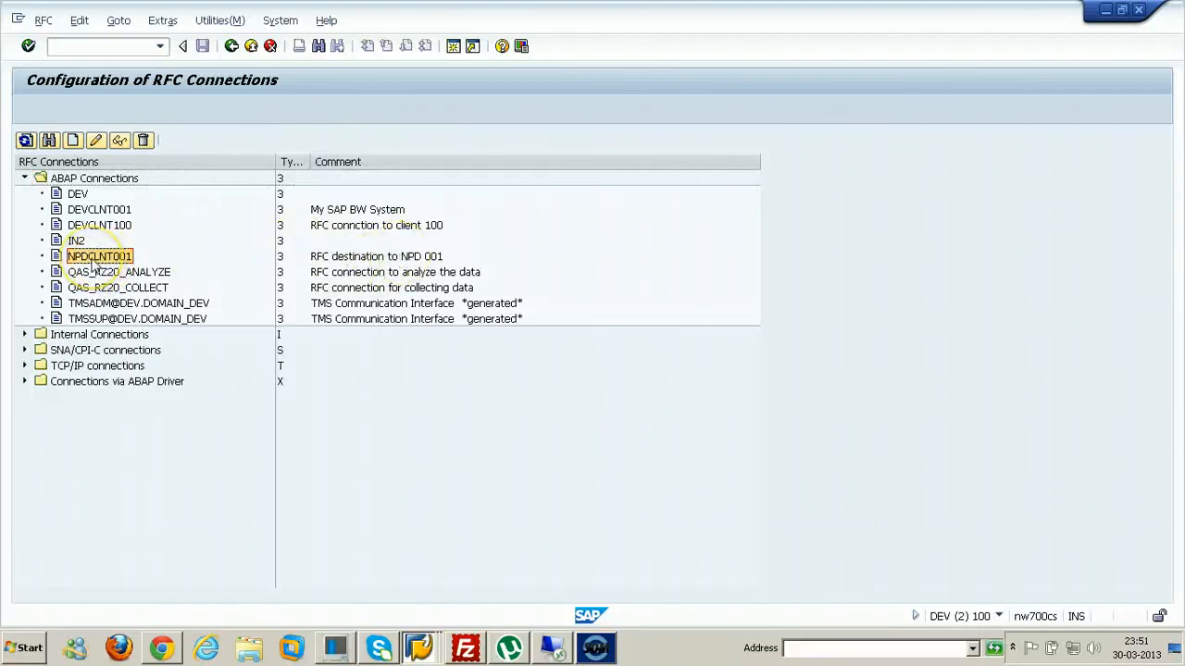
{"action": "double_click", "coordinate": [96, 259]}
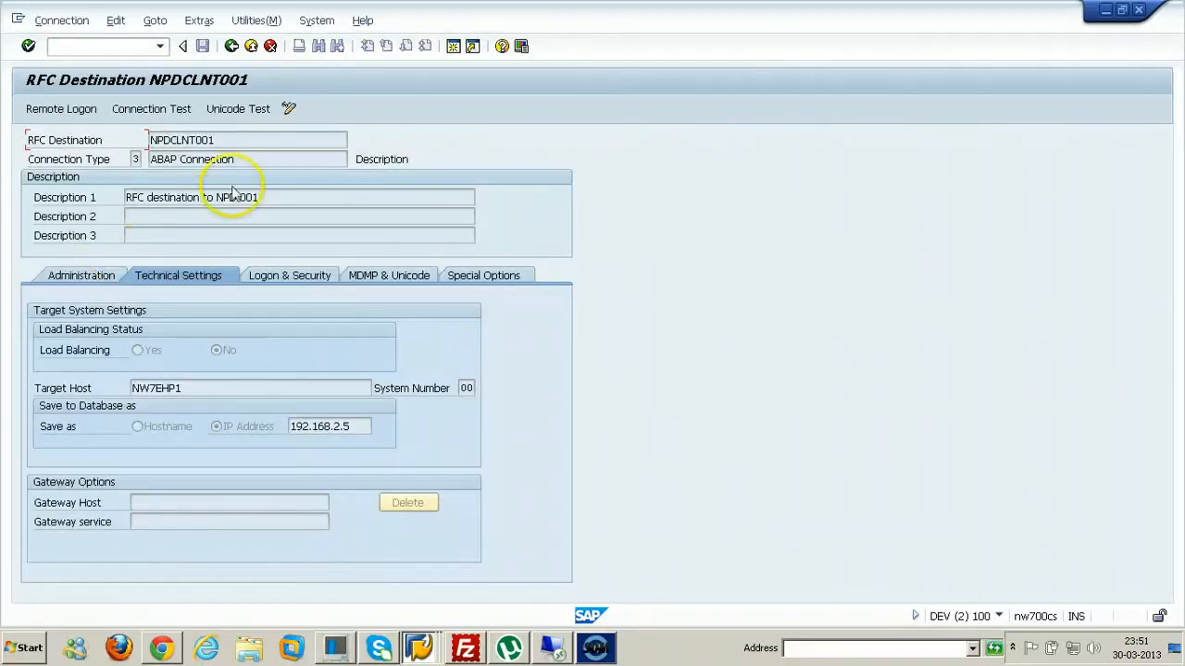
Step: Switch NPDCLNT001 to change mode, re-enter the logon password in its security settings, and save the destination
{"action": "left_click", "coordinate": [288, 109]}
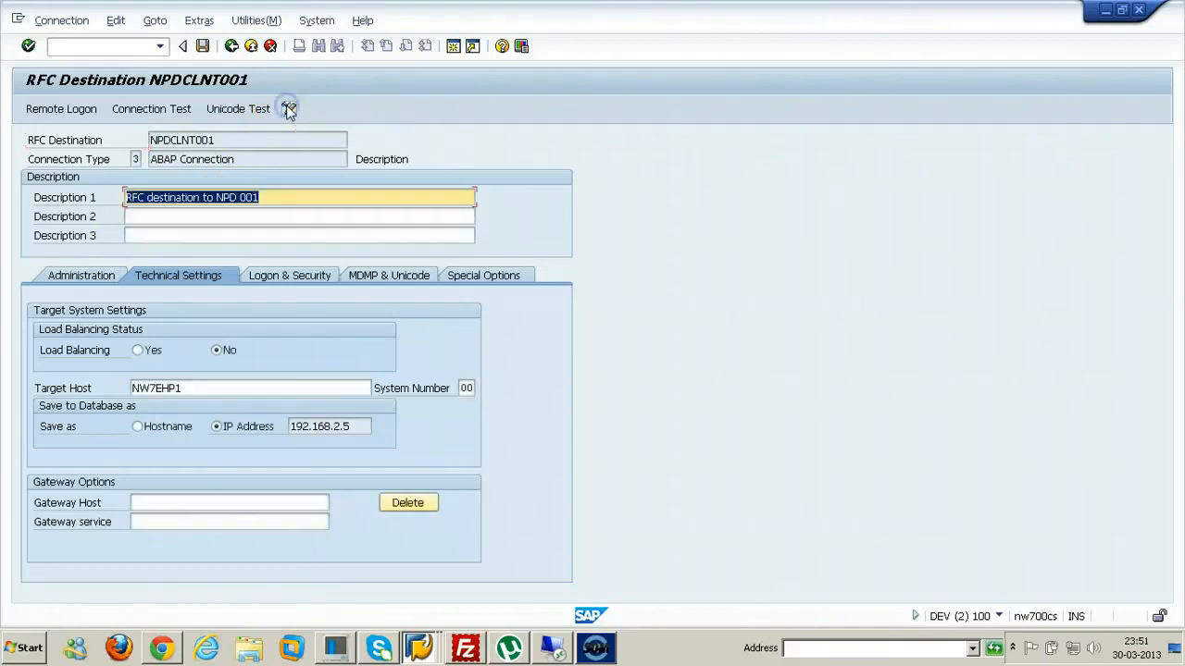
{"action": "left_click", "coordinate": [286, 276]}
{"action": "scroll", "coordinate": [556, 370], "scroll_direction": "down", "scroll_amount": 1}
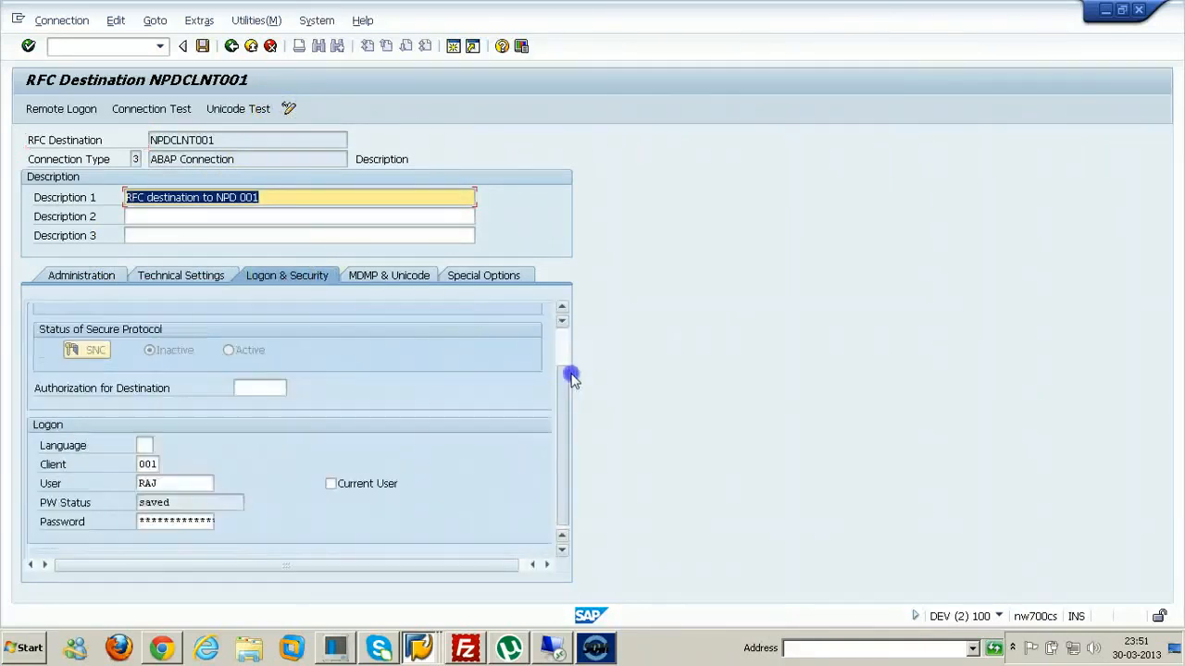
{"action": "left_click", "coordinate": [139, 523]}
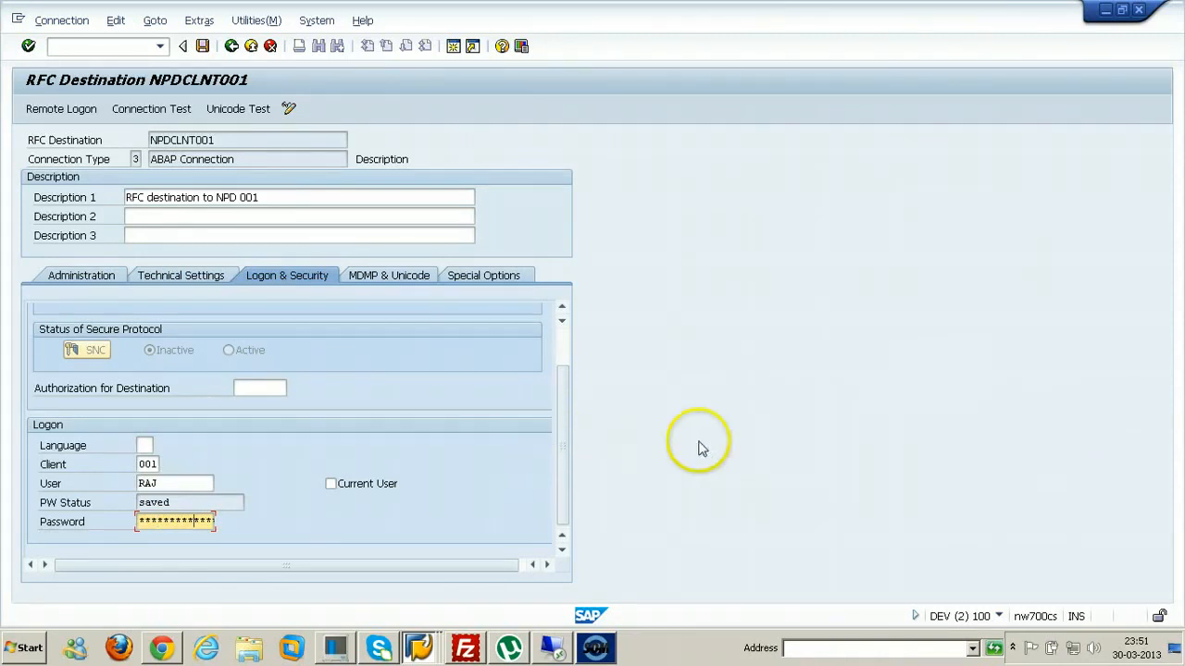
{"action": "left_click", "coordinate": [203, 45]}
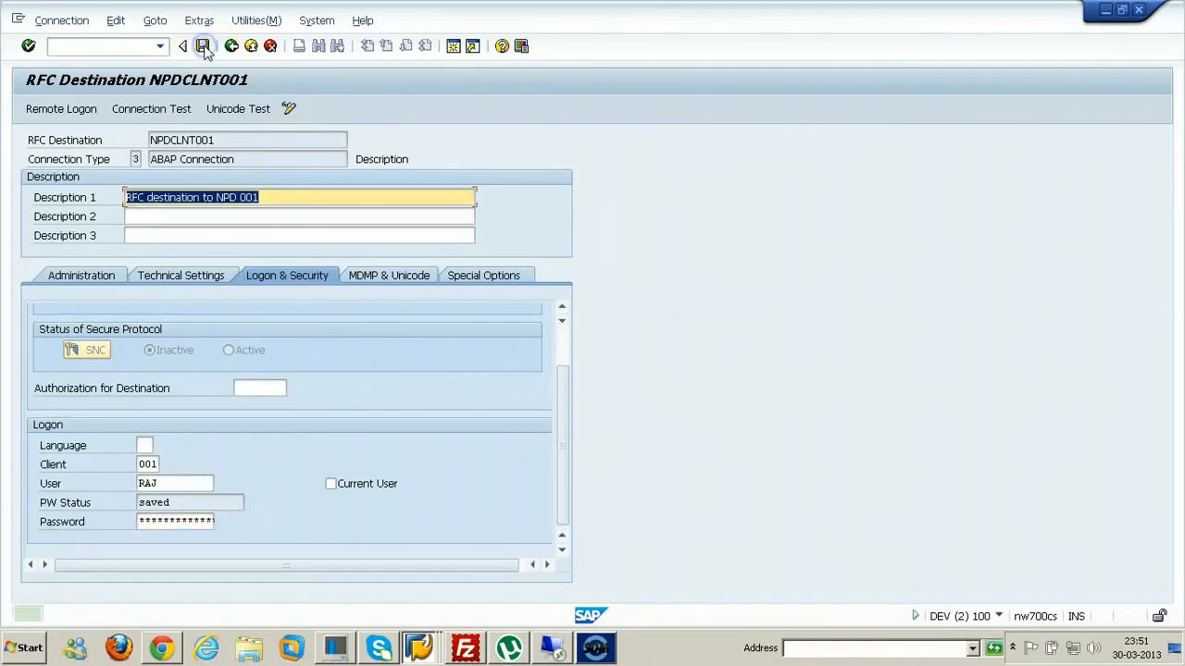
Step: Log on remotely to the NPD system through NPDCLNT001 and start SAP Easy Access there
{"action": "left_click", "coordinate": [58, 109]}
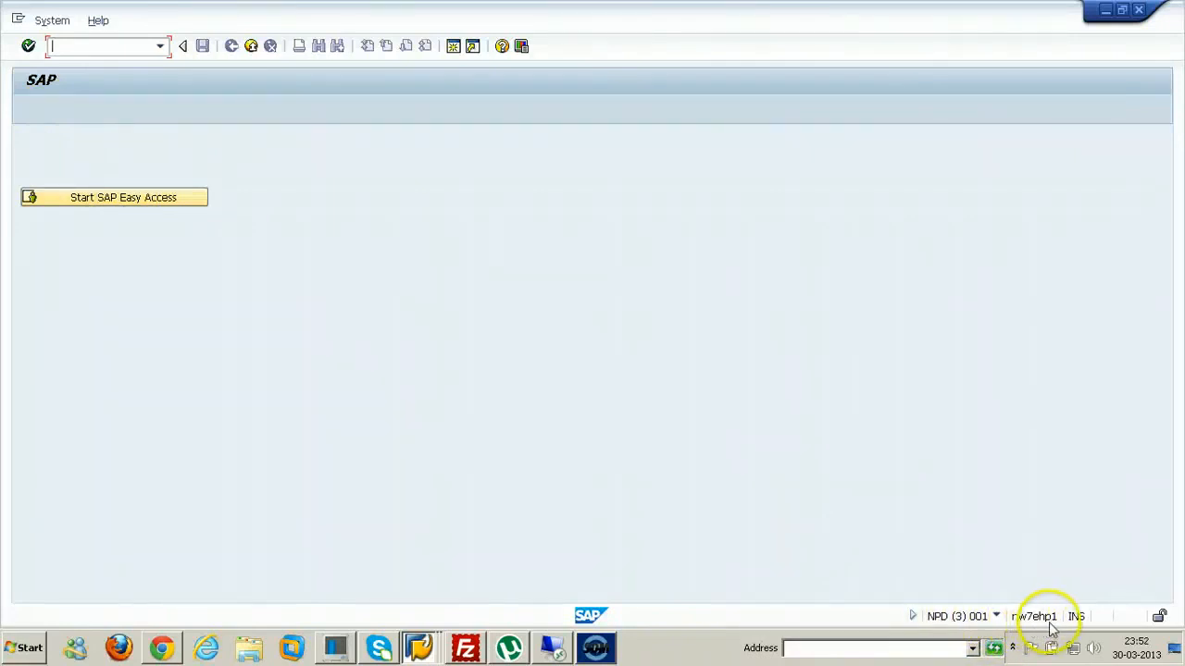
{"action": "left_click", "coordinate": [137, 199]}
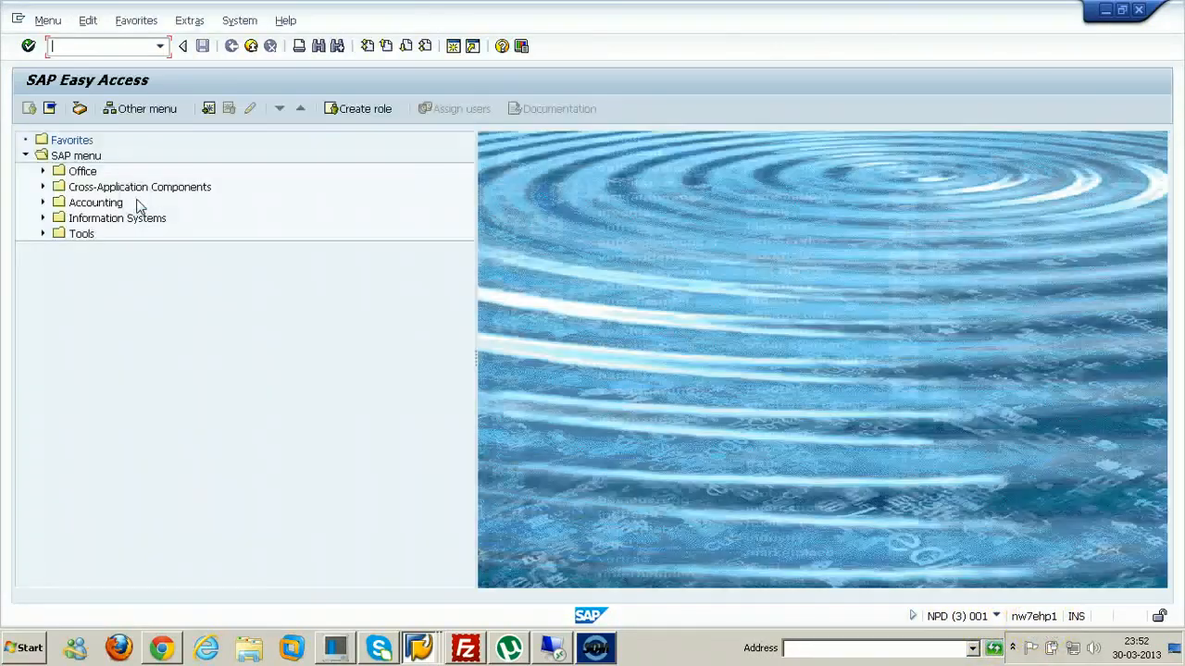